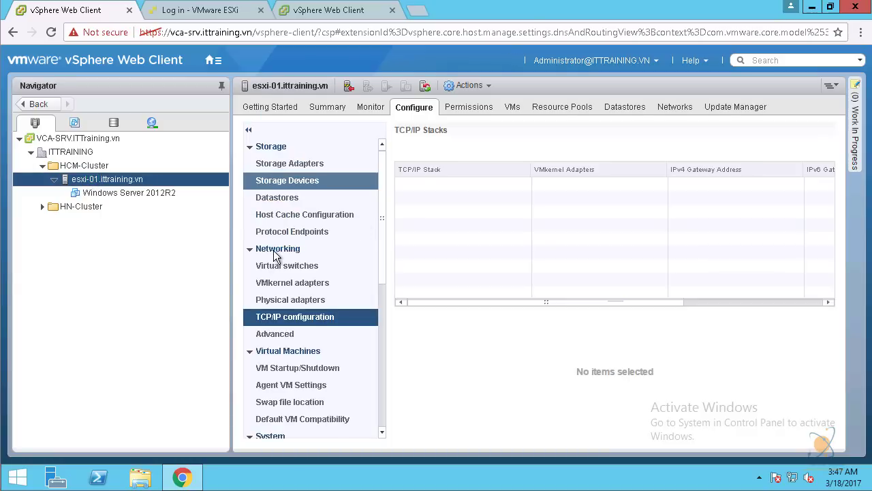
# Show esxi-01's virtual switches with vSwitch0 selected.
pyautogui.click(286, 249)
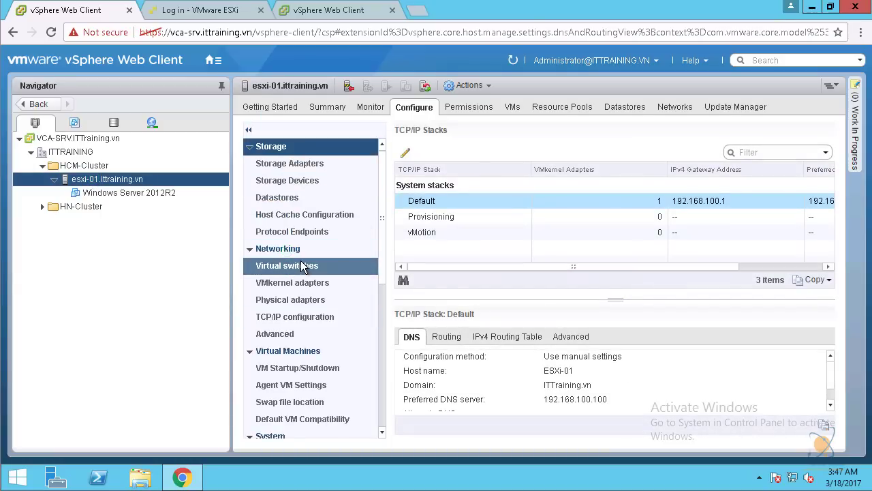
pyautogui.click(297, 272)
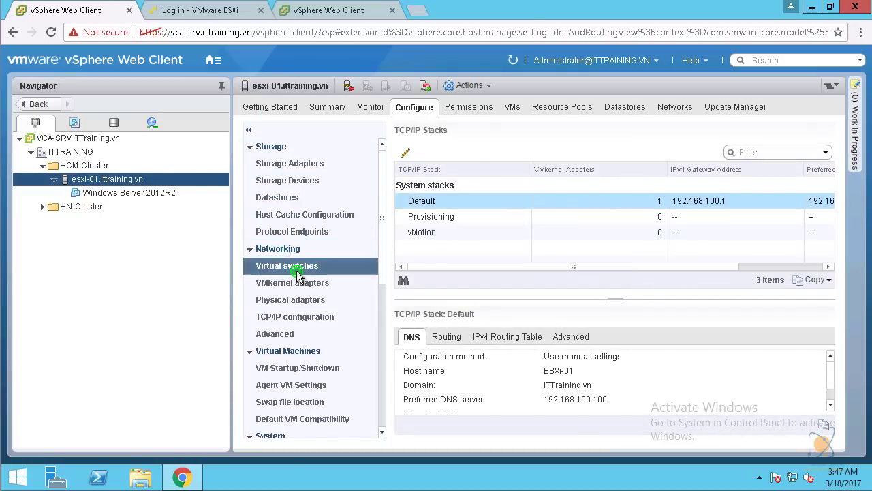
pyautogui.click(428, 185)
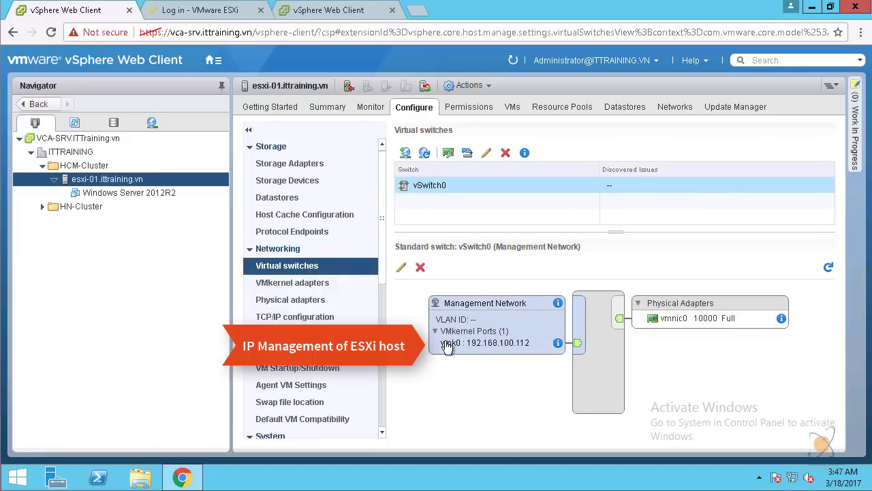
# Review the physical adapters vmnic0, vmnic1, vmnic2 and vmnic3.
pyautogui.click(283, 299)
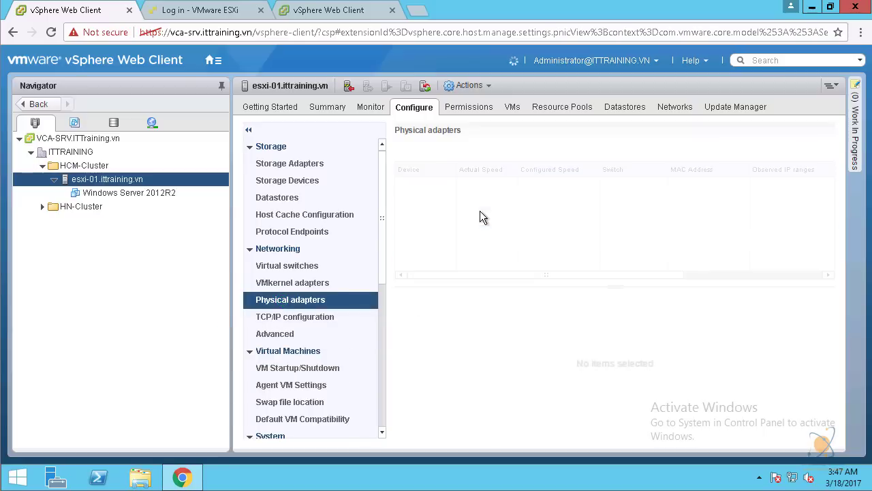
pyautogui.click(426, 203)
pyautogui.click(428, 216)
pyautogui.click(428, 232)
pyautogui.click(428, 249)
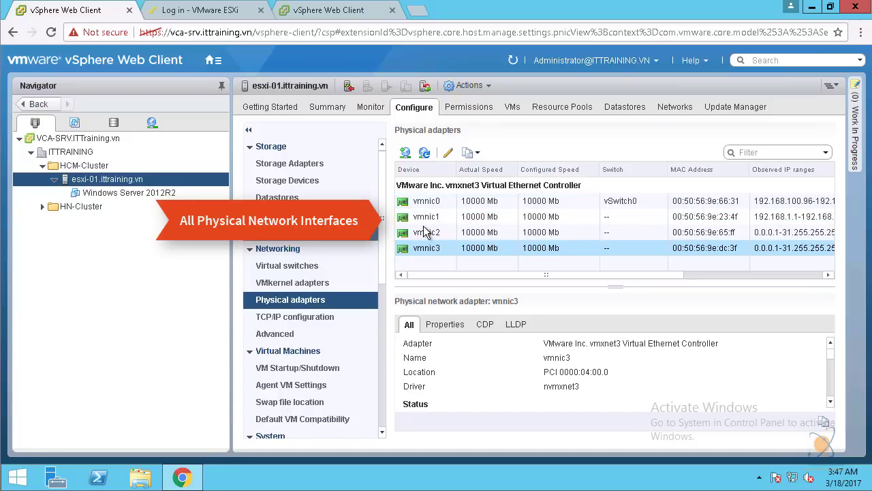
# Return to vSwitch0's layout showing the Management Network (vmk0) on vmnic0.
pyautogui.click(303, 265)
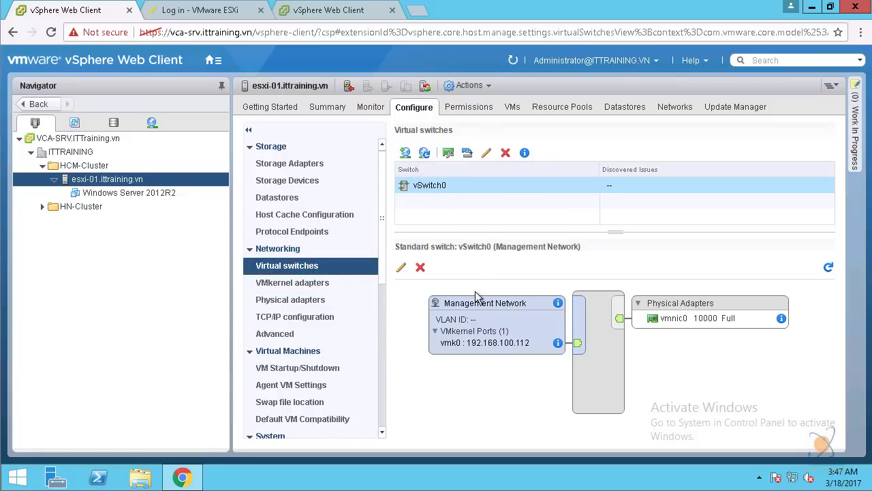
pyautogui.click(441, 188)
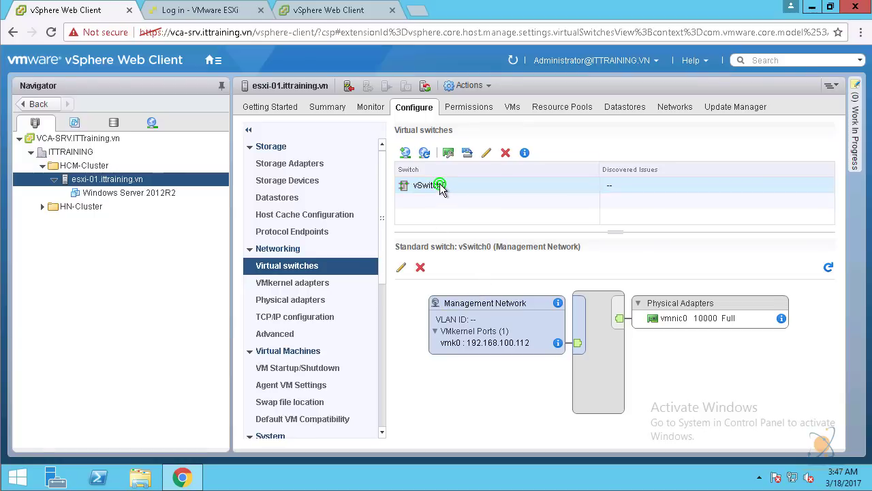
pyautogui.click(534, 307)
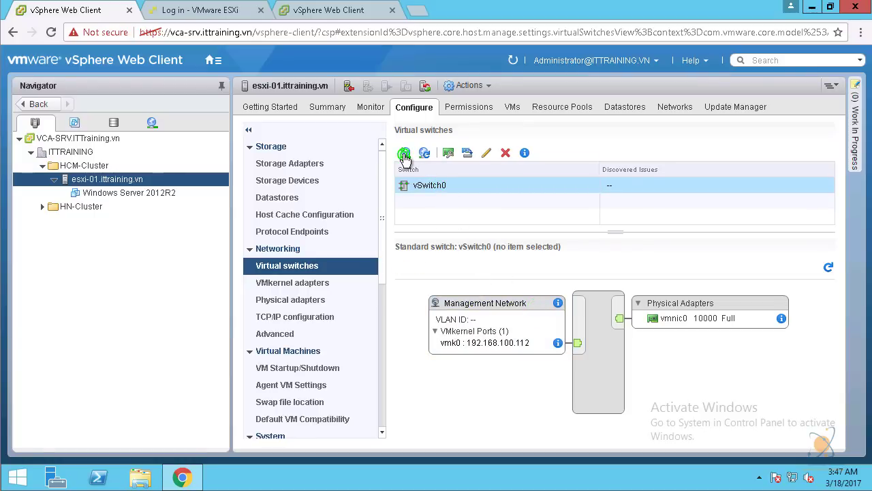
# Start a virtual machine port group connection targeting the existing vSwitch0.
pyautogui.click(404, 154)
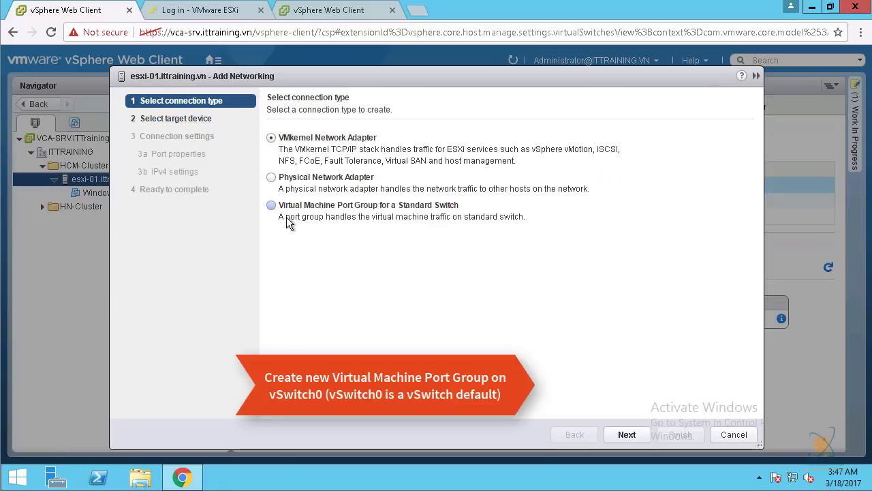
pyautogui.click(272, 205)
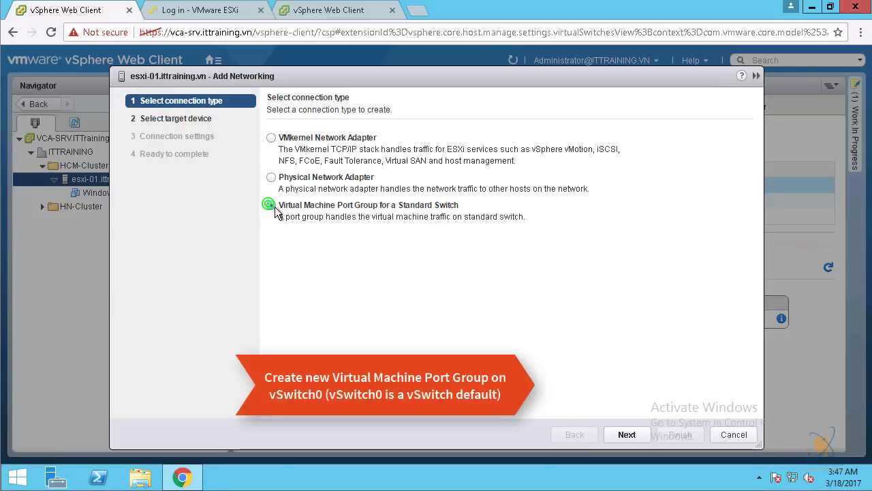
pyautogui.click(628, 434)
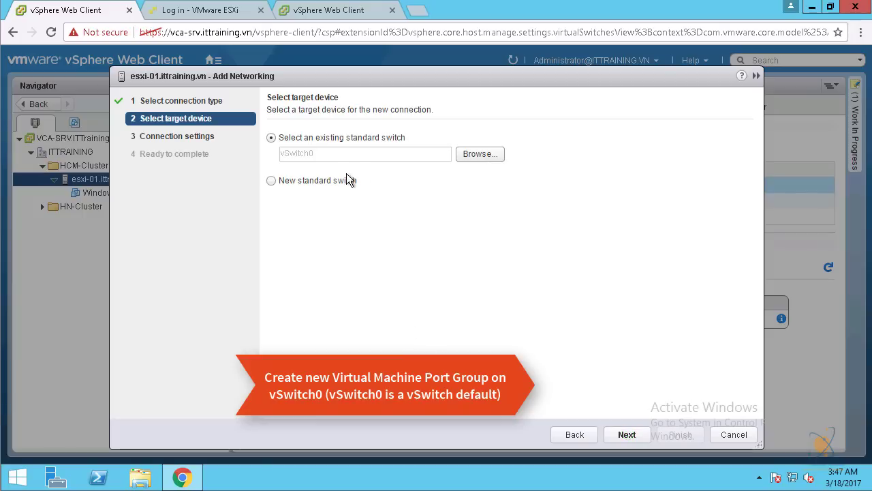
pyautogui.click(469, 160)
pyautogui.click(478, 155)
pyautogui.click(336, 239)
pyautogui.click(490, 342)
pyautogui.click(627, 434)
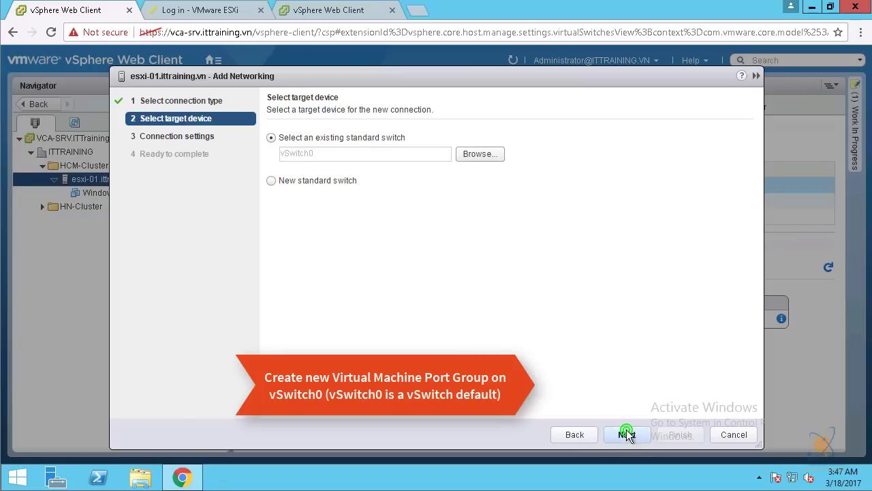
# Label it Outside Network with VLAN None (0), finish, and select the new port group.
pyautogui.moveTo(556, 79); pyautogui.dragTo(515, 94)
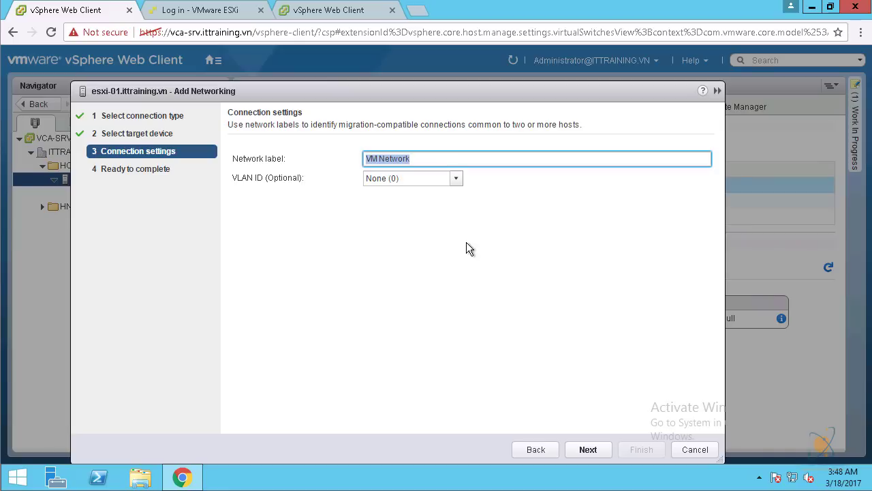
pyautogui.write('Outside ')
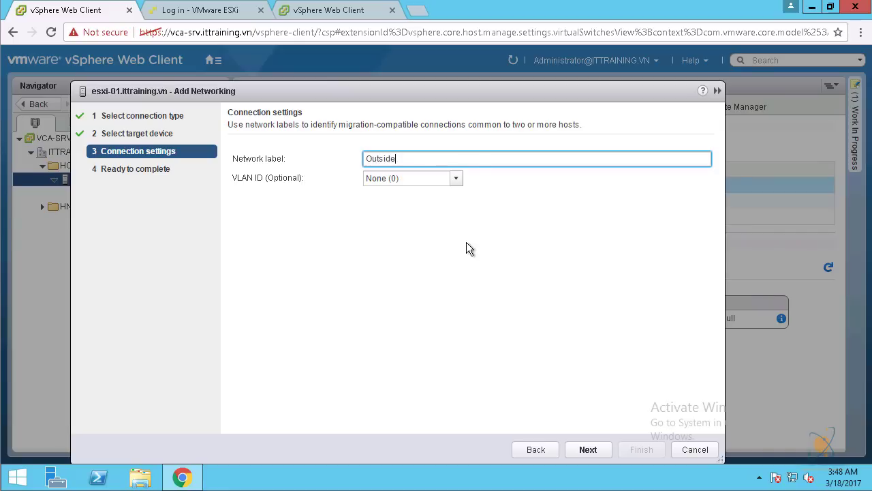
pyautogui.write('Network')
pyautogui.click(453, 182)
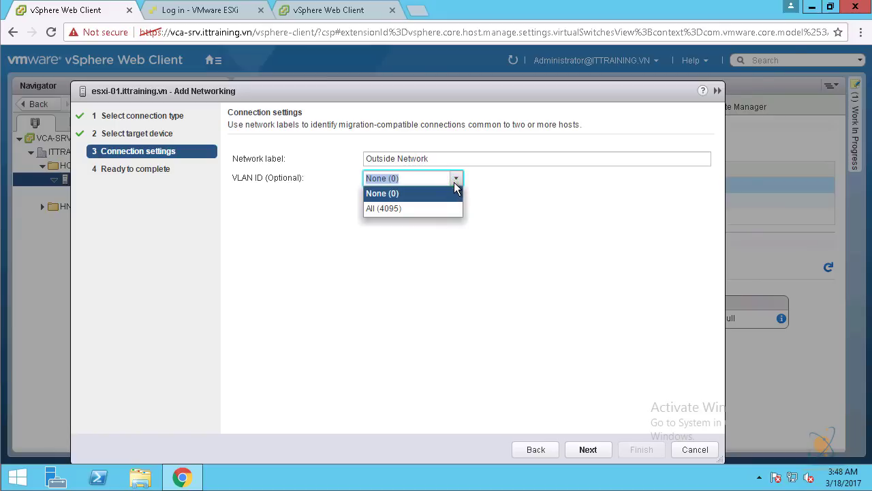
pyautogui.click(456, 180)
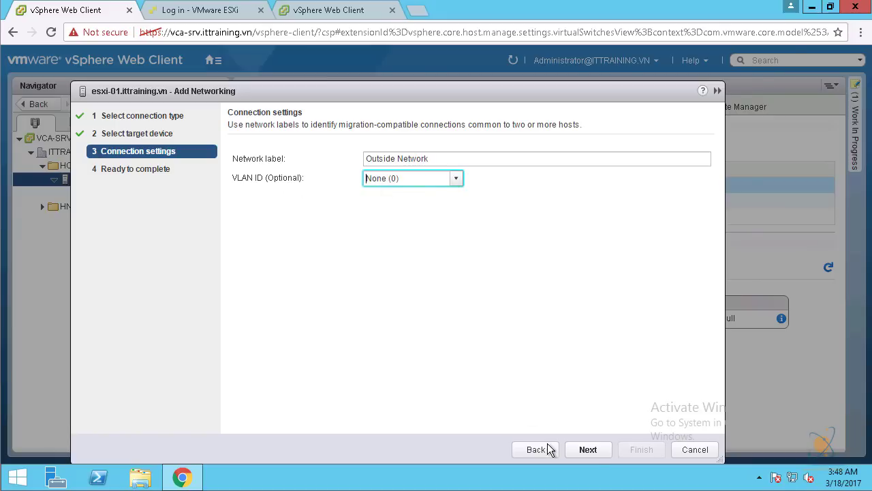
pyautogui.click(588, 450)
pyautogui.click(641, 449)
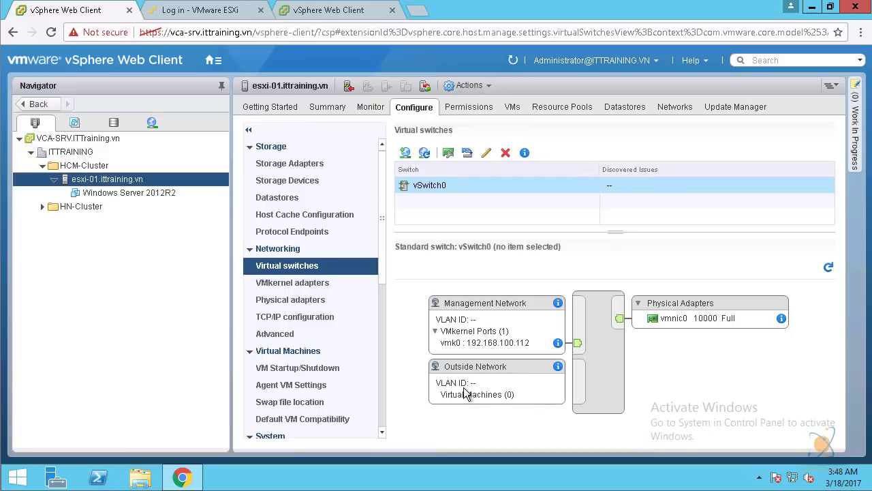
pyautogui.click(482, 372)
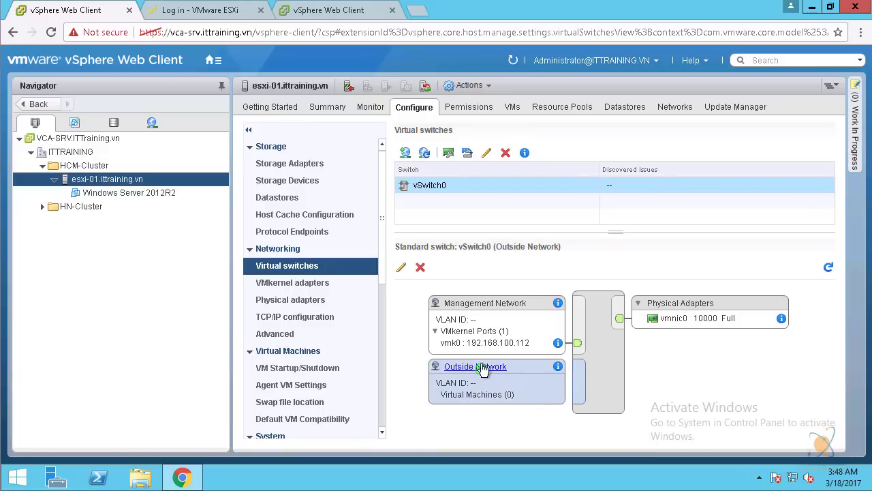
# Start a VM port group on a new standard switch with vmnic1 as active adapter.
pyautogui.click(405, 153)
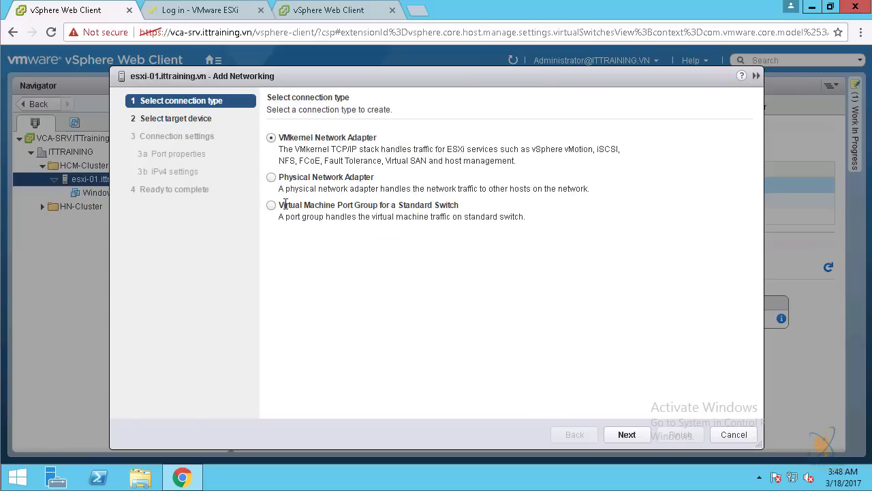
pyautogui.click(272, 204)
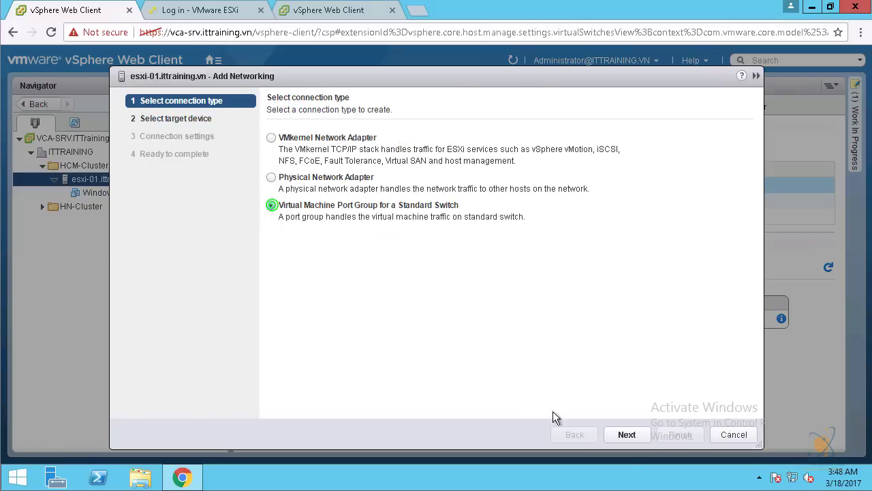
pyautogui.click(639, 430)
pyautogui.click(271, 180)
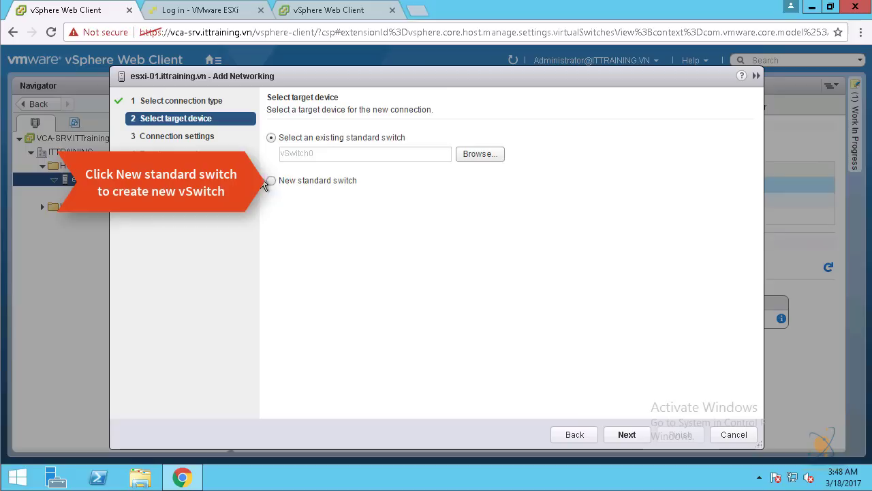
pyautogui.click(624, 434)
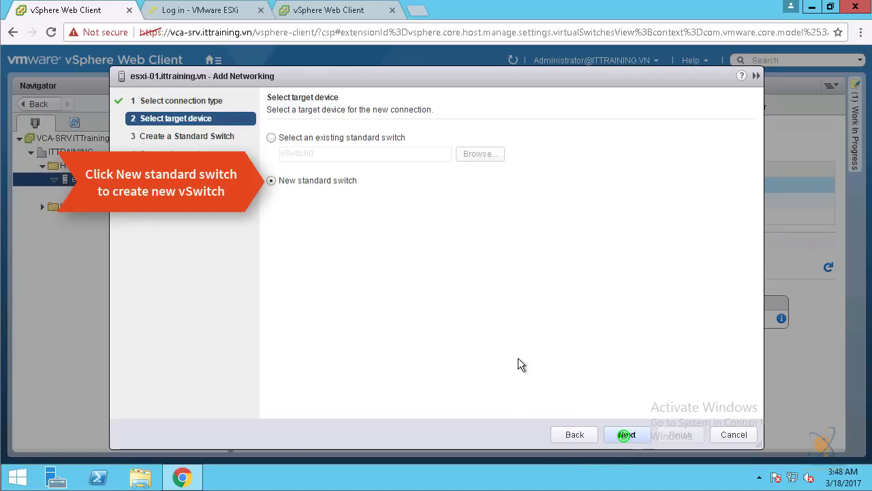
pyautogui.click(278, 162)
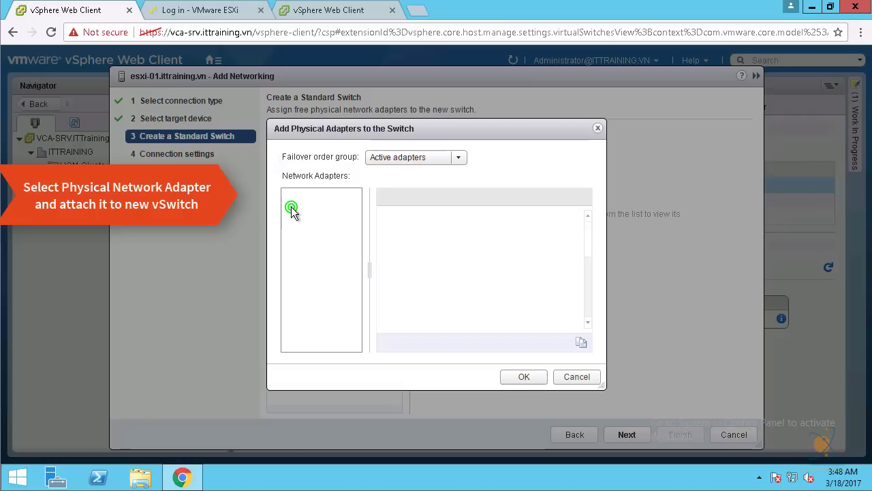
pyautogui.click(306, 196)
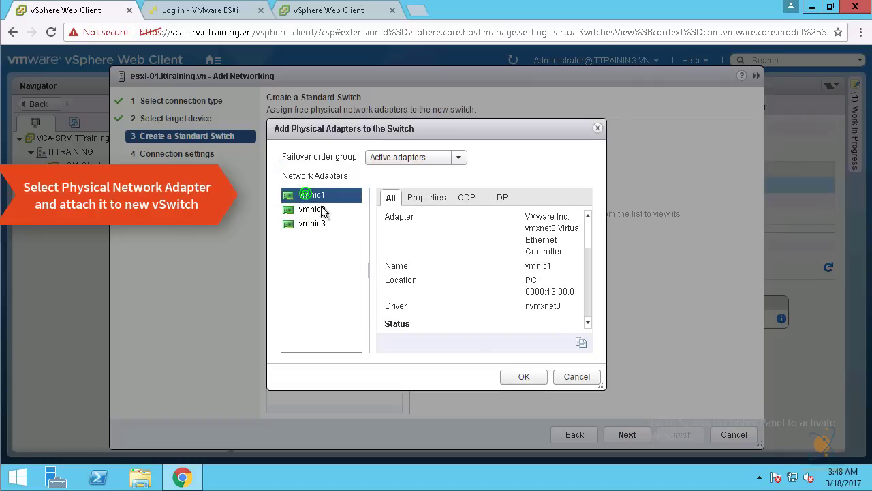
pyautogui.click(517, 378)
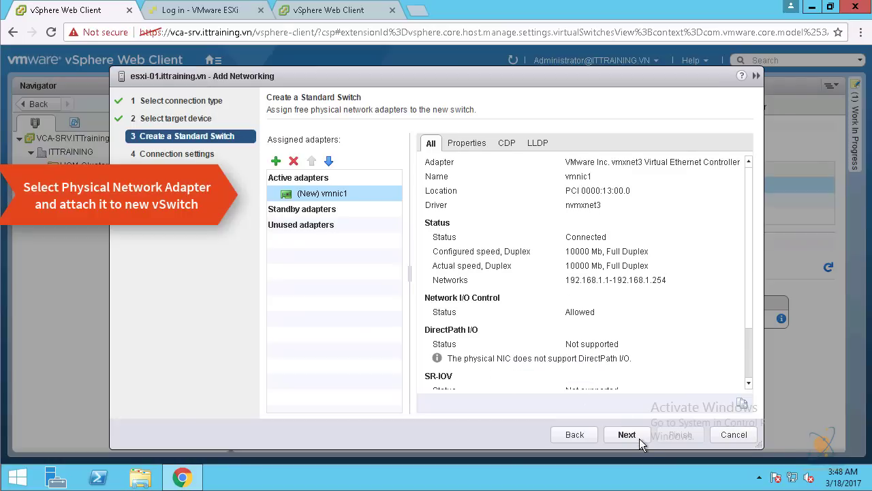
pyautogui.click(626, 436)
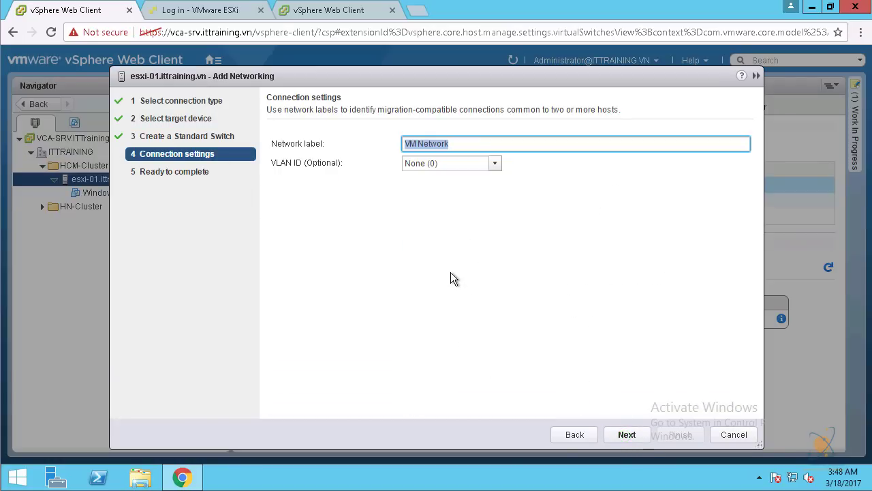
# Label the port group Production Server, finish, and select vSwitch1.
pyautogui.write('Pro')
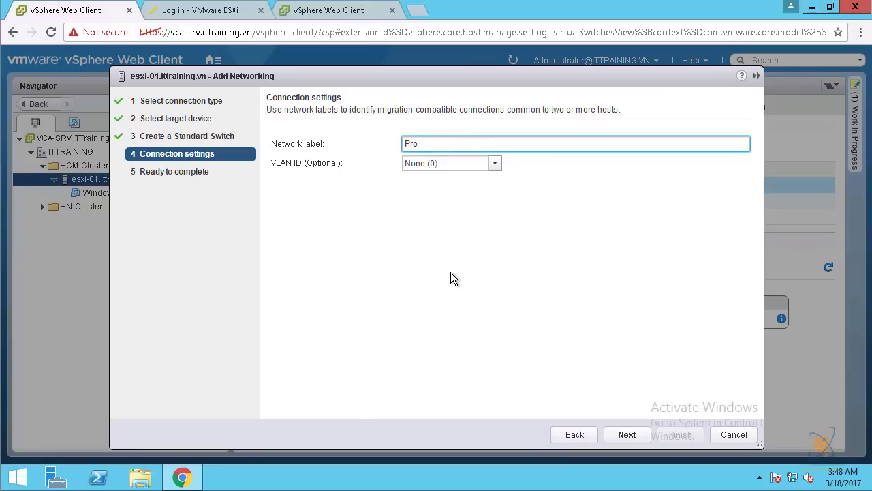
pyautogui.write('duction Server')
pyautogui.click(631, 435)
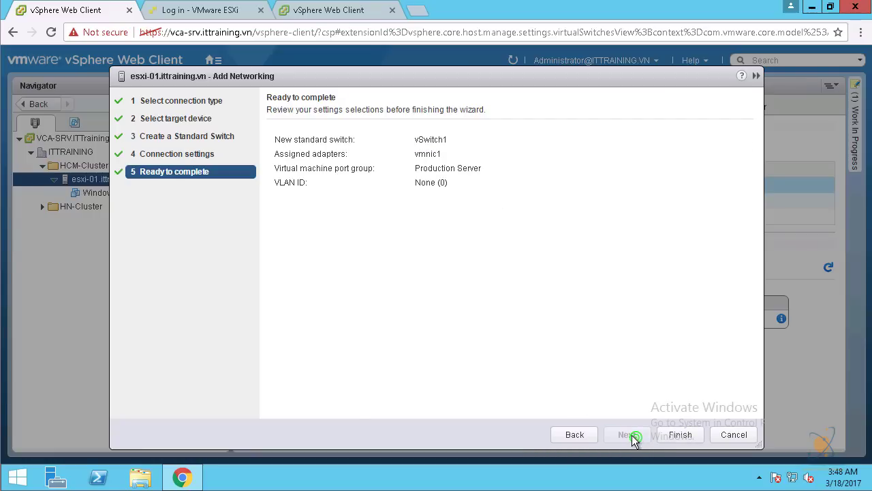
pyautogui.click(664, 438)
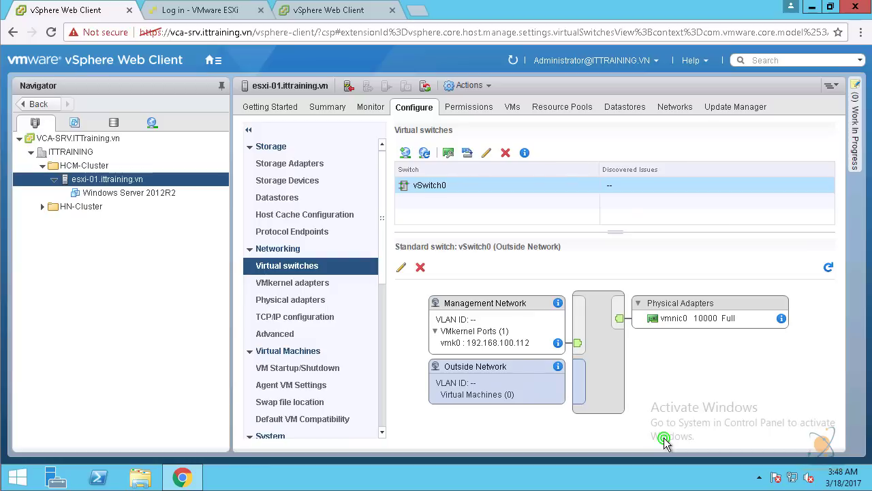
pyautogui.click(432, 207)
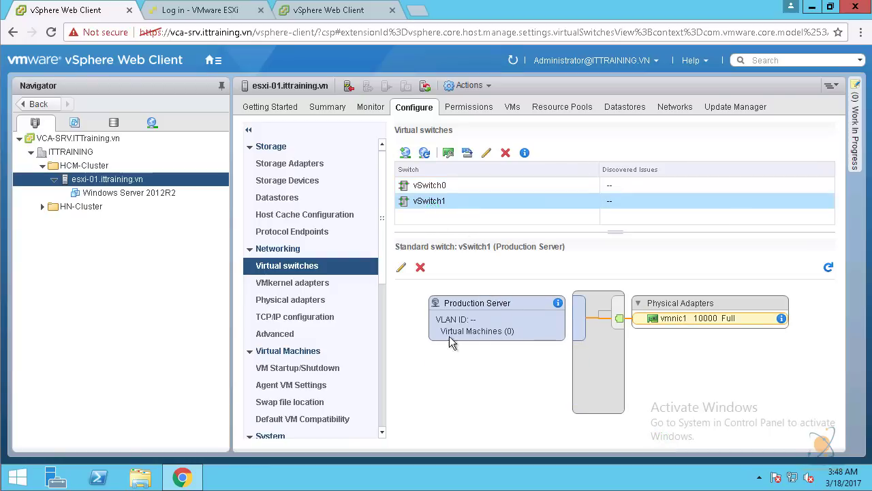
# Add a VM port group labelled DMZ to vSwitch1 with VLAN None (0).
pyautogui.click(403, 152)
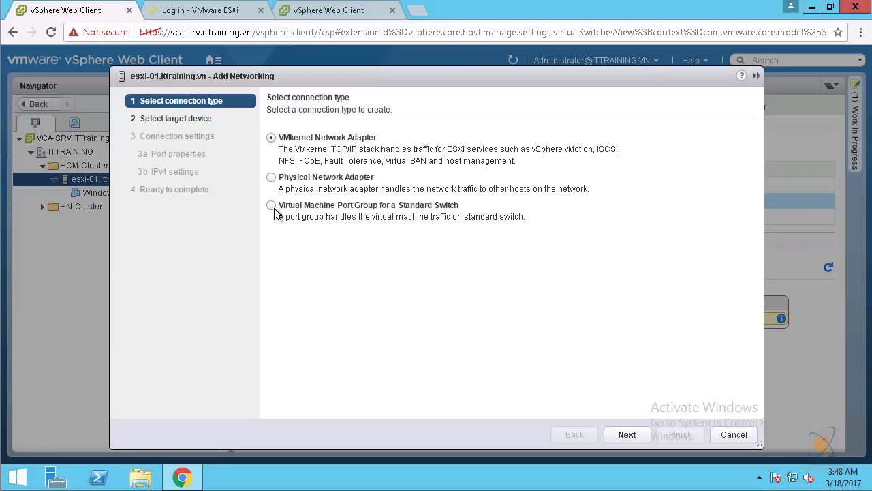
pyautogui.click(272, 205)
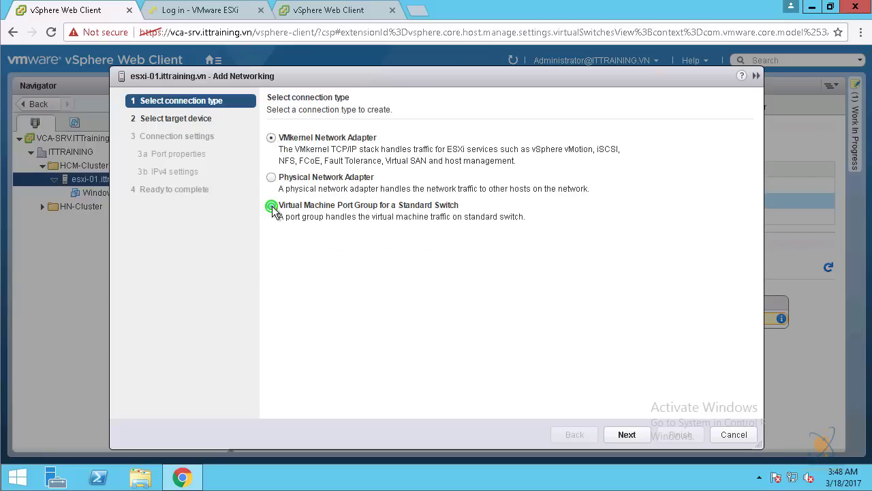
pyautogui.click(627, 434)
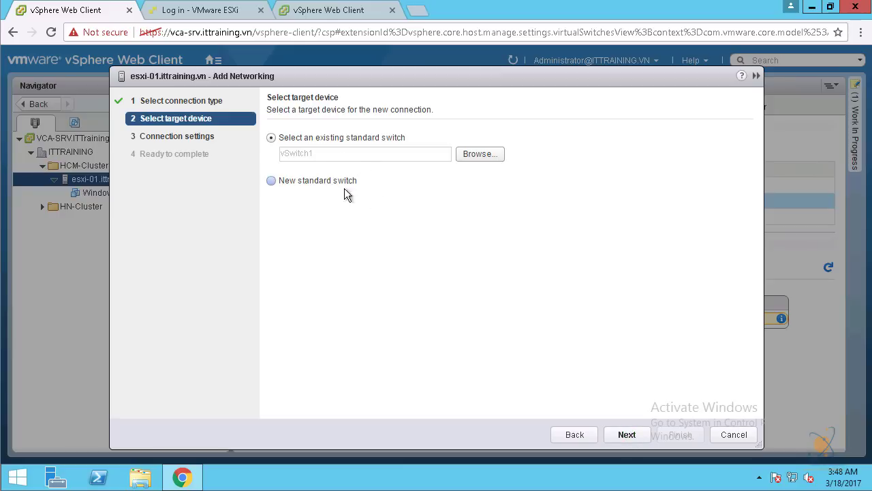
pyautogui.click(480, 154)
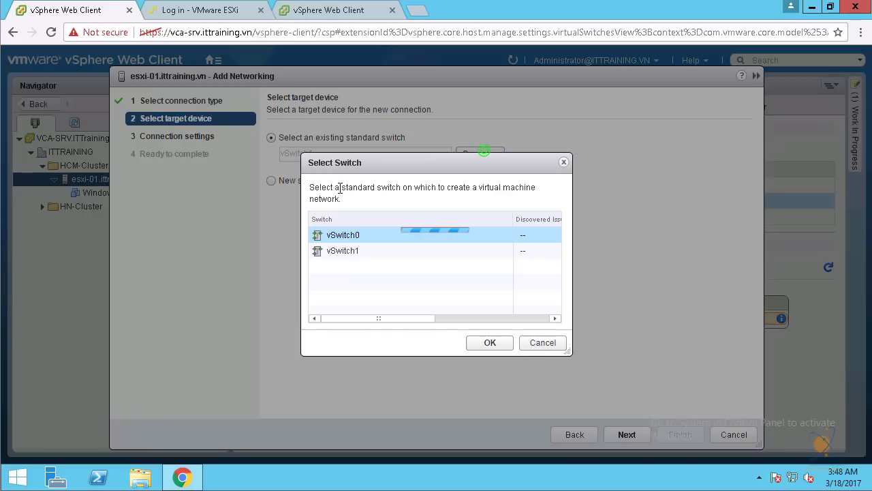
pyautogui.click(348, 252)
pyautogui.click(502, 342)
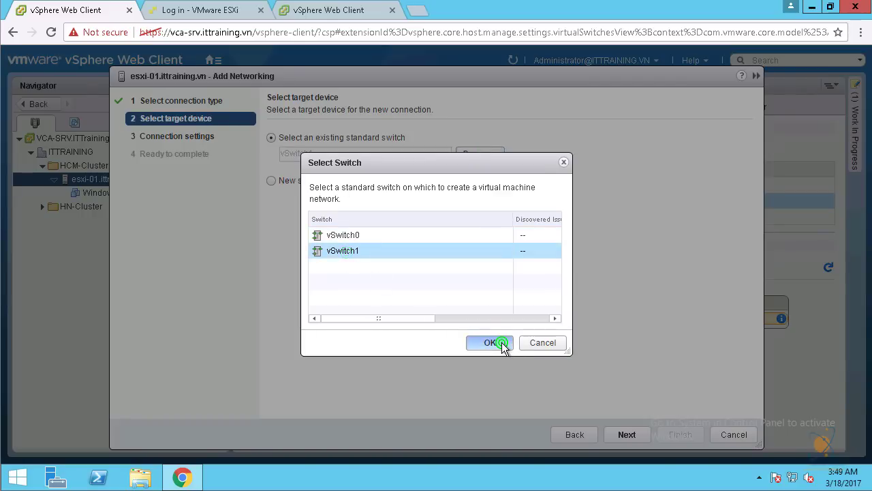
pyautogui.click(629, 436)
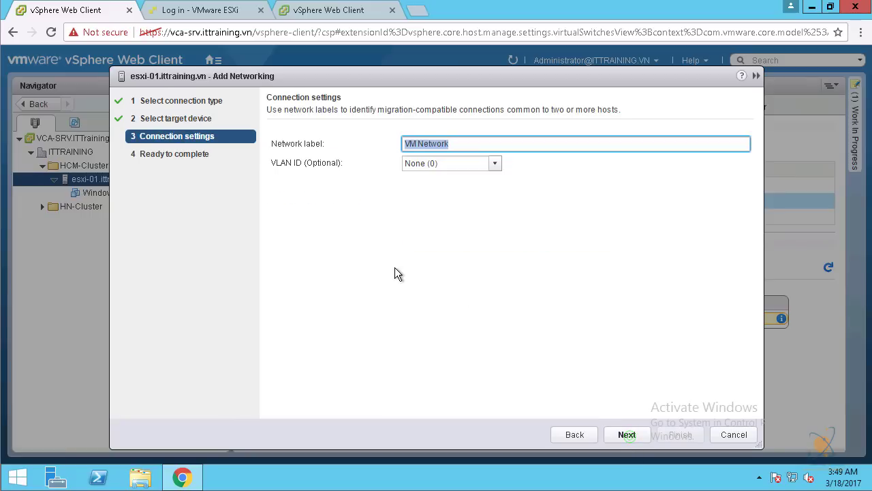
pyautogui.write('DMZ')
pyautogui.click(622, 431)
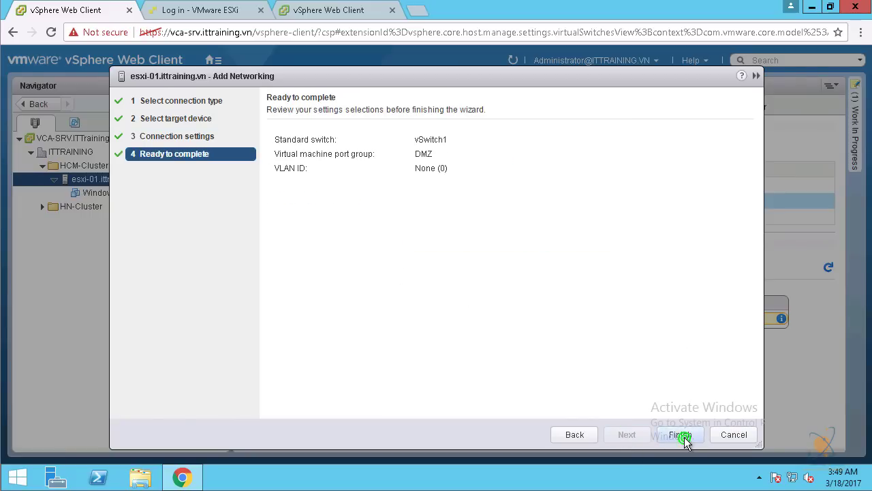
pyautogui.click(680, 434)
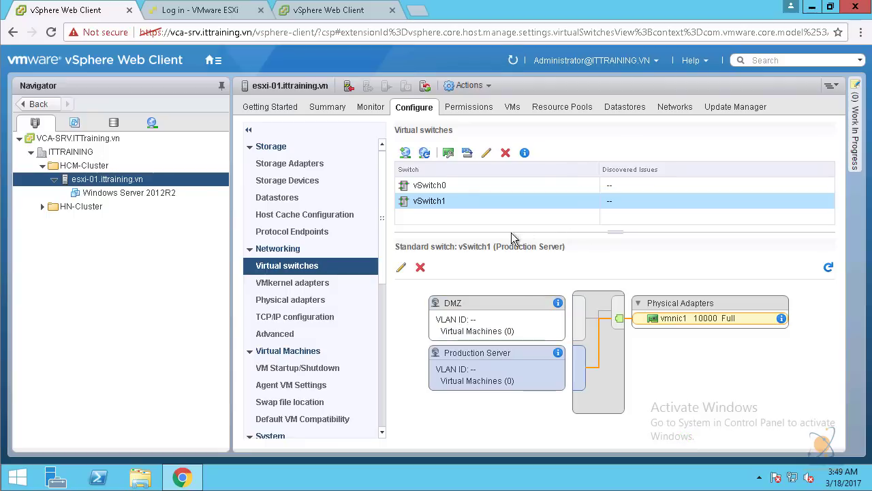
# Add a VM port group labelled Server Farm to vSwitch1, keeping no VLAN.
pyautogui.click(405, 152)
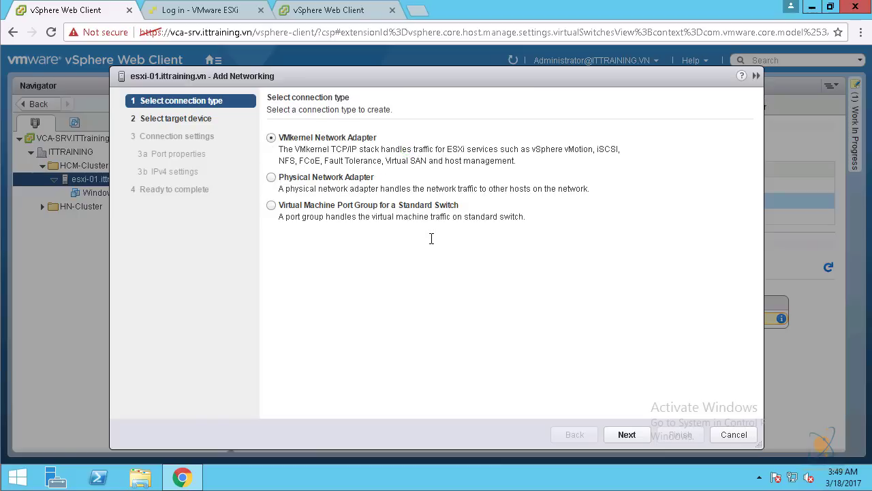
pyautogui.click(300, 206)
pyautogui.click(627, 432)
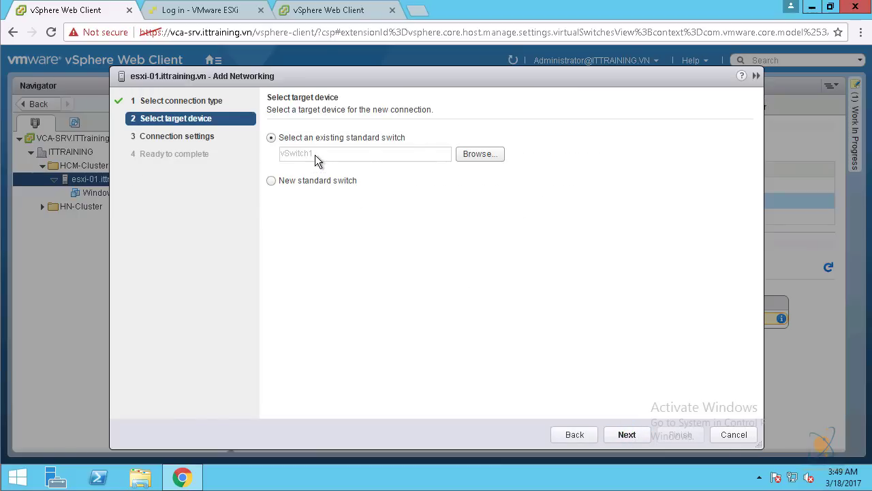
pyautogui.click(627, 434)
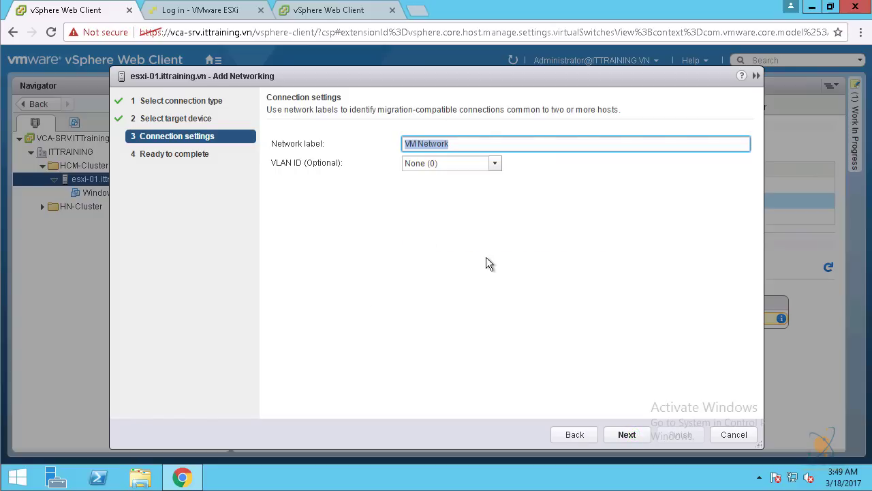
pyautogui.write('Server Farm')
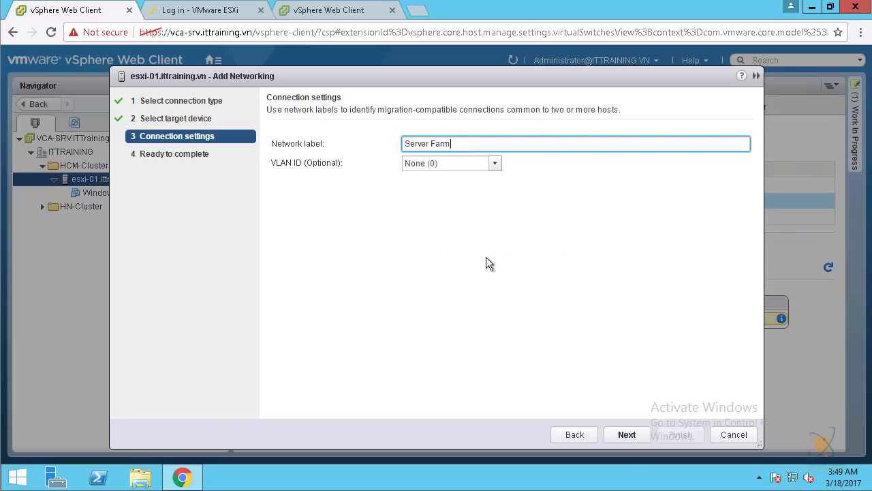
pyautogui.click(628, 439)
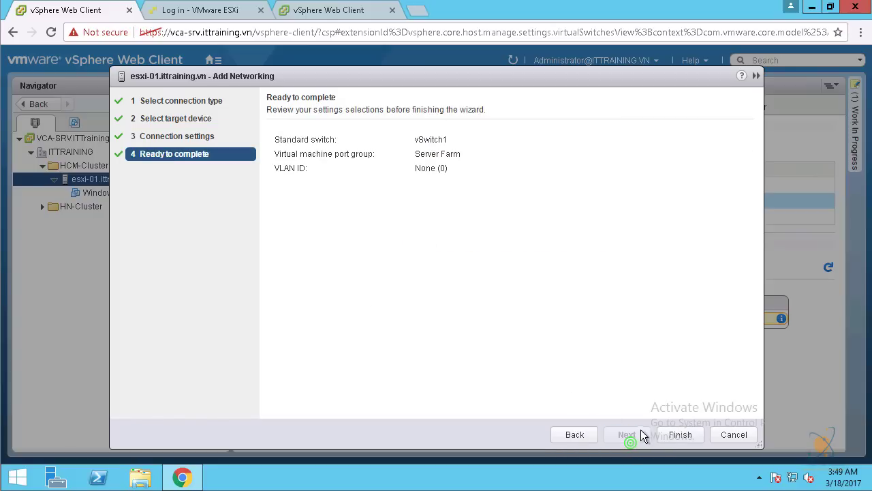
pyautogui.click(675, 435)
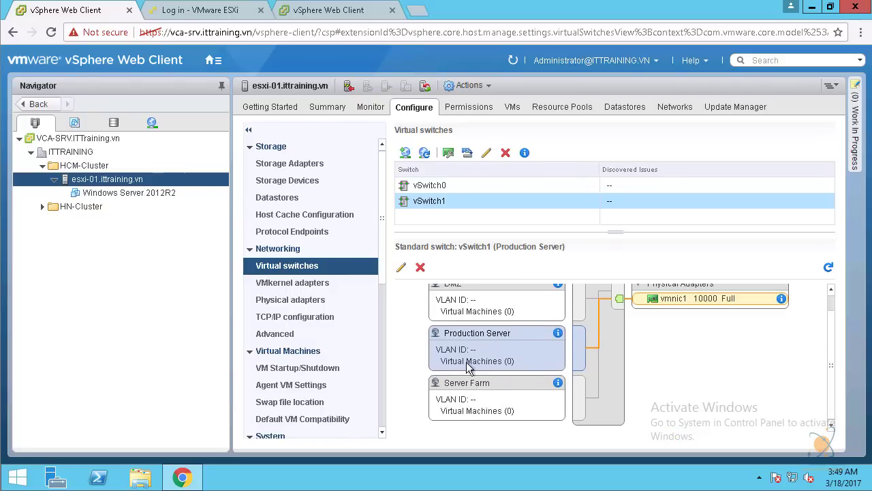
pyautogui.click(405, 154)
# Create the Database VM port group on vSwitch1 with no VLAN.
pyautogui.click(273, 205)
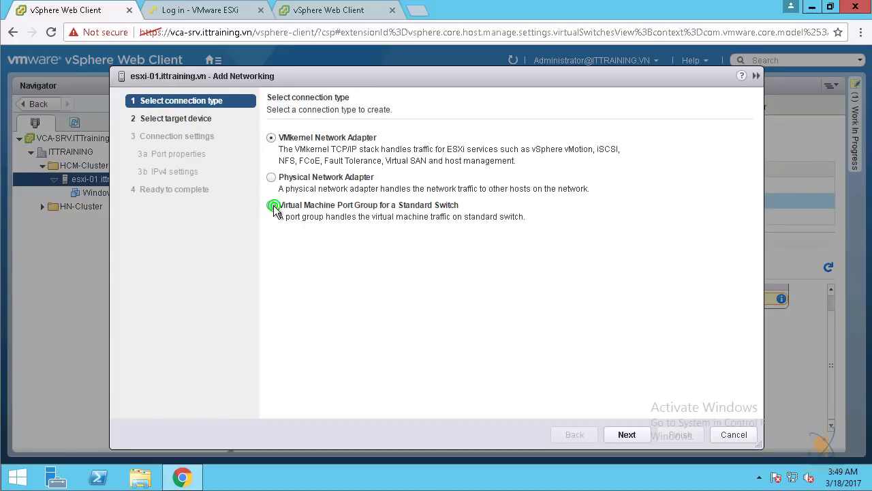
pyautogui.click(632, 433)
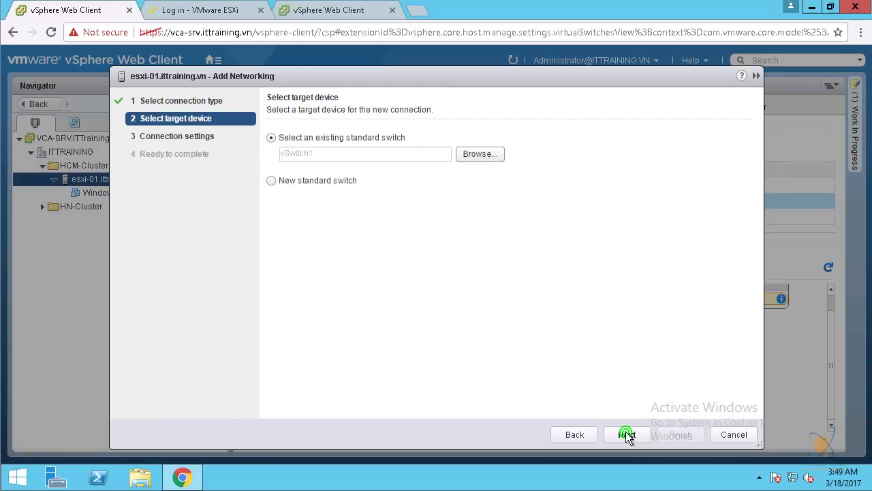
pyautogui.click(626, 433)
pyautogui.write('Database')
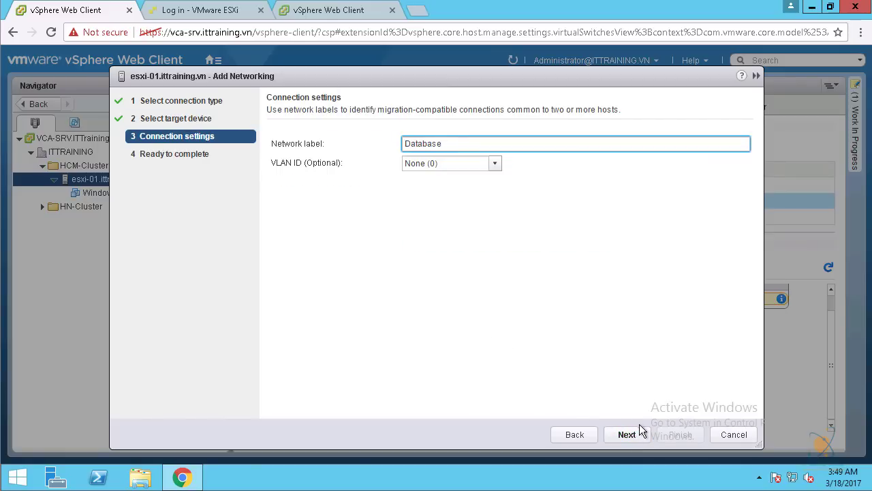
pyautogui.click(627, 433)
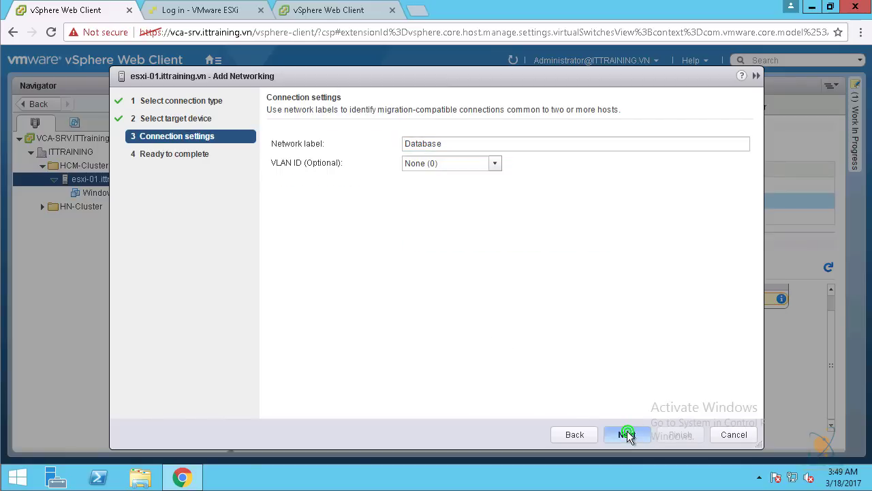
pyautogui.click(674, 435)
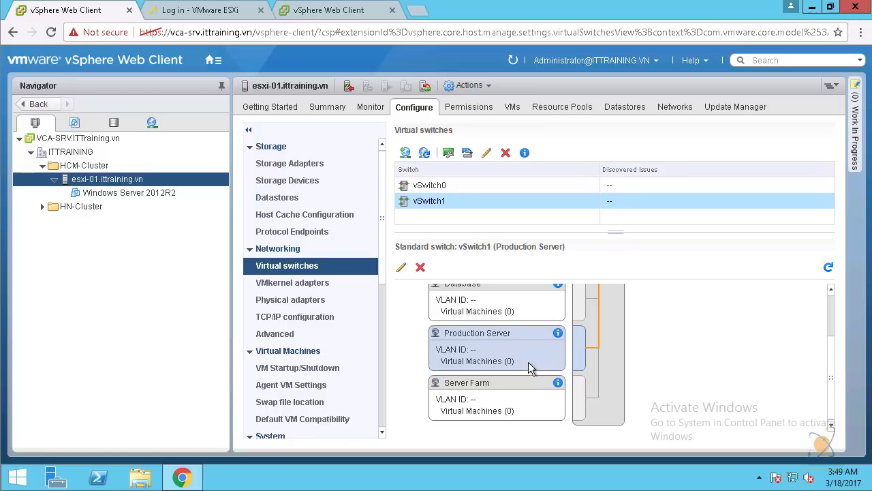
# Scroll back up and clear the Production Server port group selection in the diagram.
pyautogui.scroll(1, 837, 337)
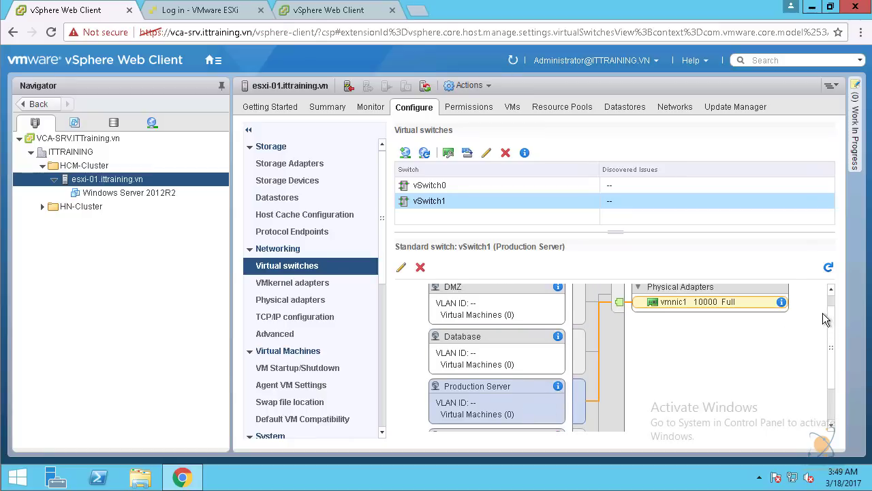
pyautogui.scroll(1, 540, 327)
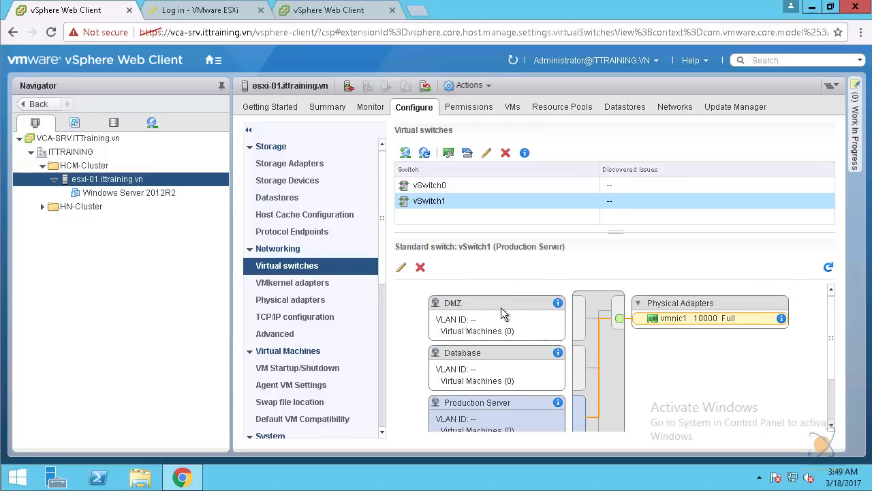
pyautogui.click(650, 316)
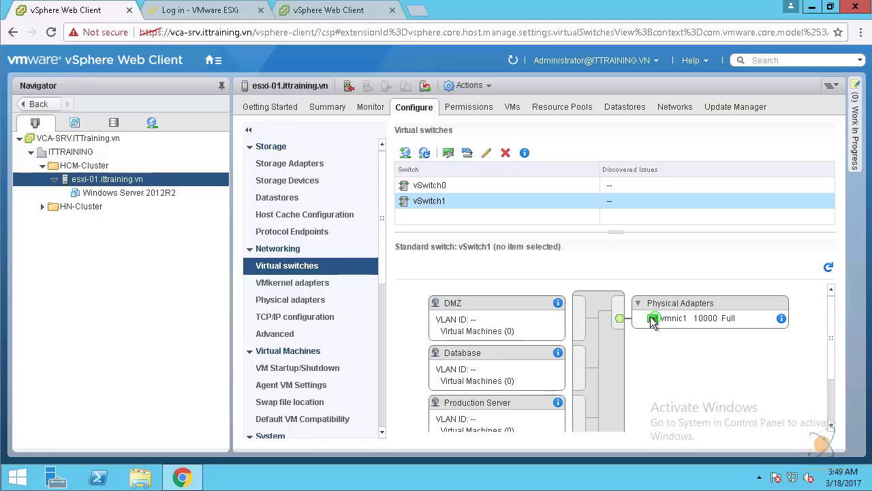
pyautogui.click(530, 300)
pyautogui.click(405, 154)
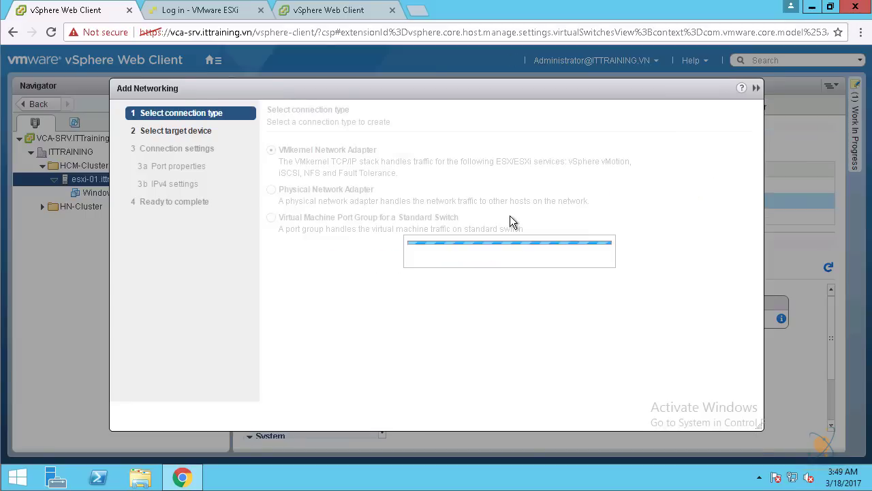
# Start a VMkernel adapter on a new standard switch with vmnic2 as active adapter.
pyautogui.click(271, 138)
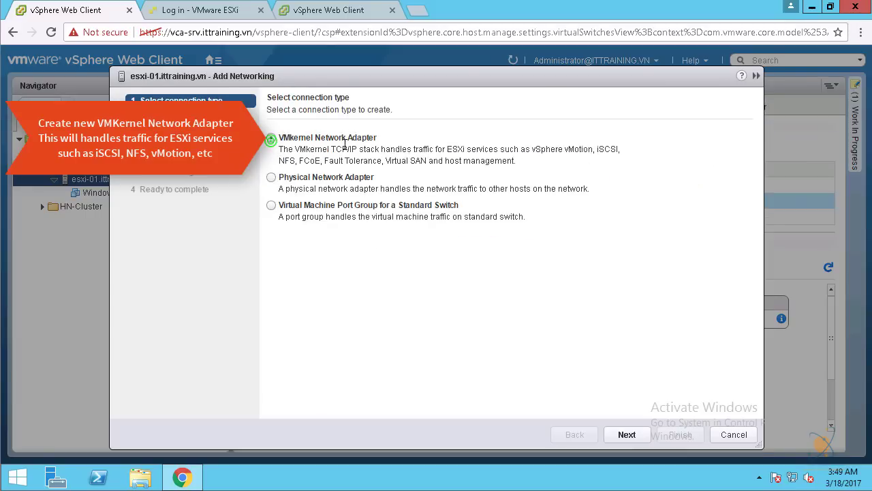
pyautogui.moveTo(279, 149); pyautogui.dragTo(539, 176)
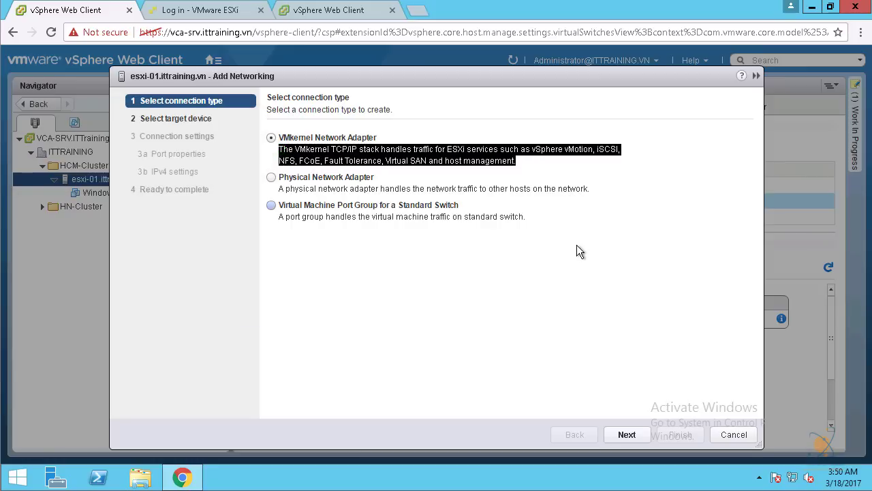
pyautogui.click(634, 435)
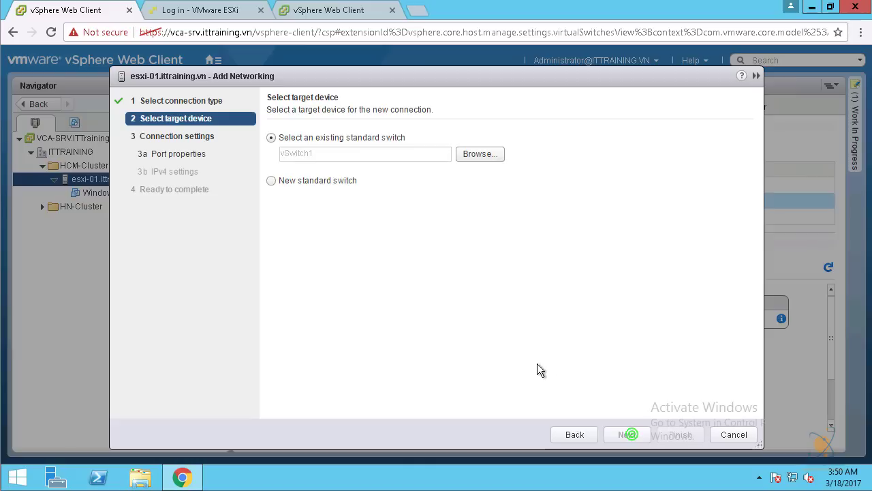
pyautogui.click(272, 182)
pyautogui.click(627, 435)
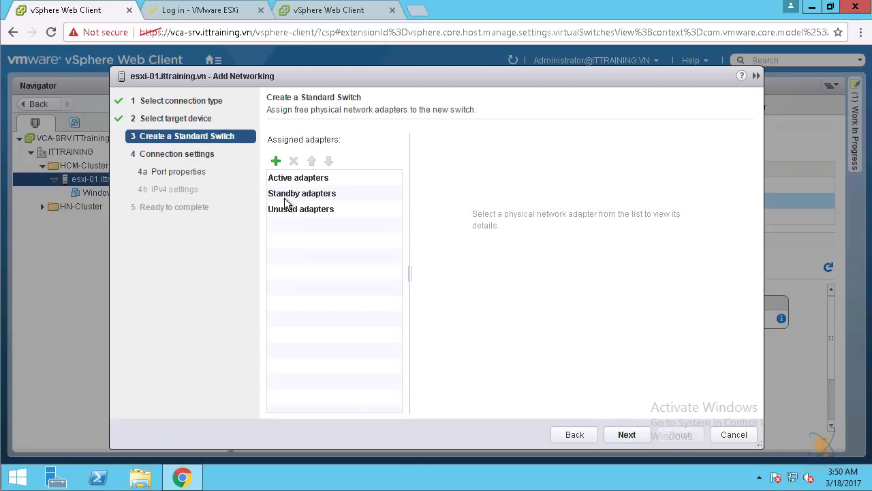
pyautogui.click(293, 209)
pyautogui.click(276, 161)
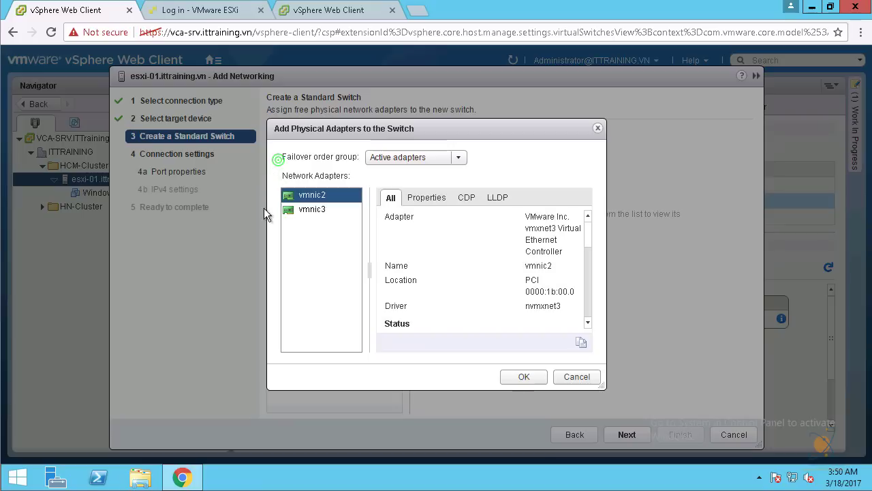
pyautogui.click(312, 195)
pyautogui.click(523, 374)
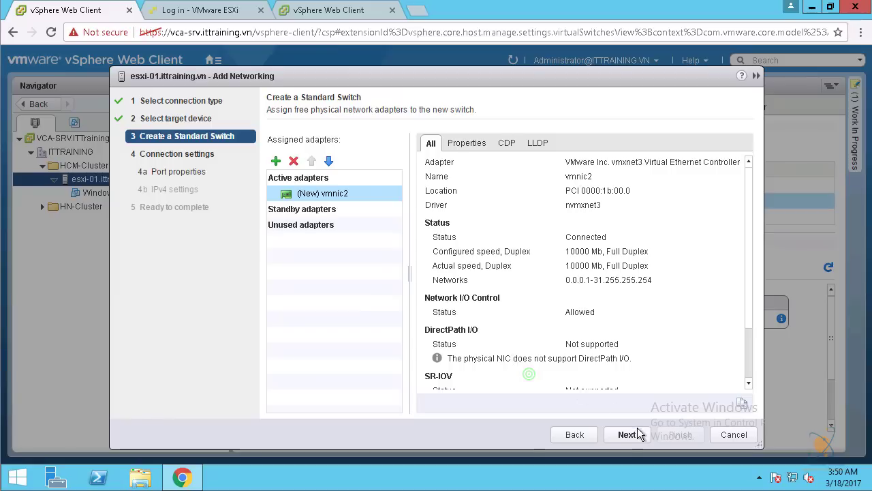
pyautogui.click(625, 436)
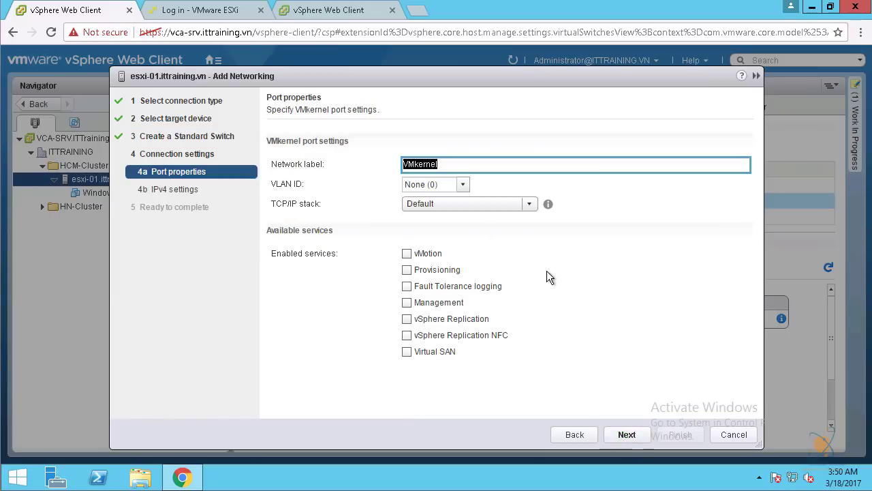
# Label the VMkernel port iSCSI with no VLAN on the Default TCP/IP stack.
pyautogui.write('iSCSI')
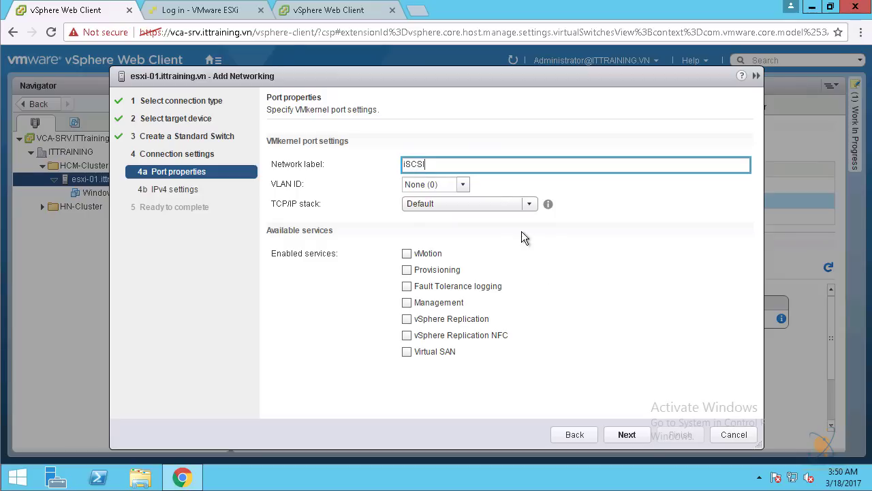
pyautogui.click(463, 185)
pyautogui.click(453, 199)
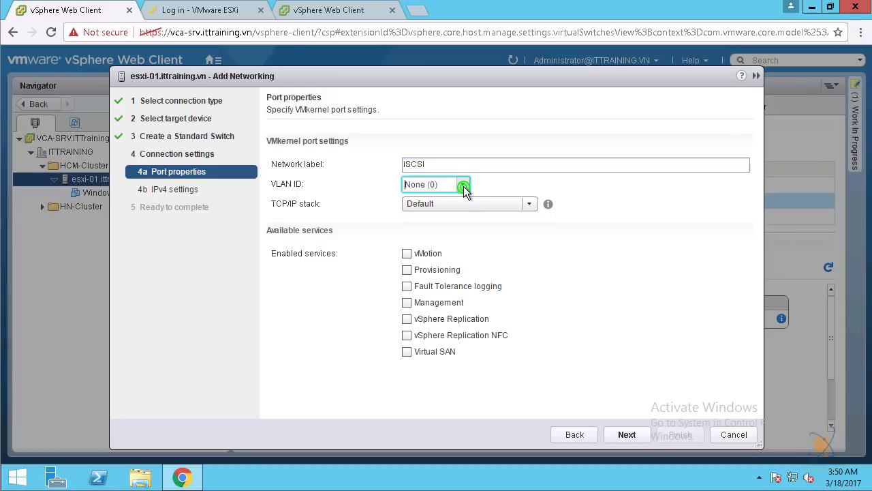
pyautogui.click(454, 204)
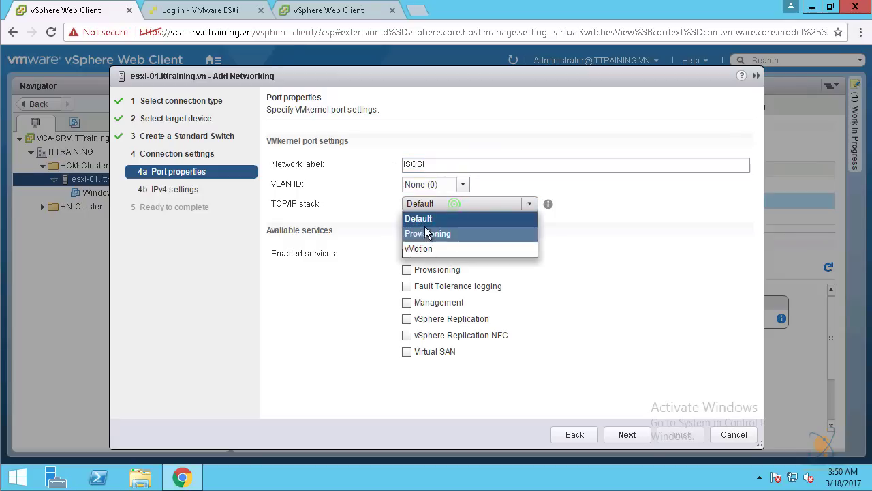
pyautogui.click(417, 218)
pyautogui.click(624, 435)
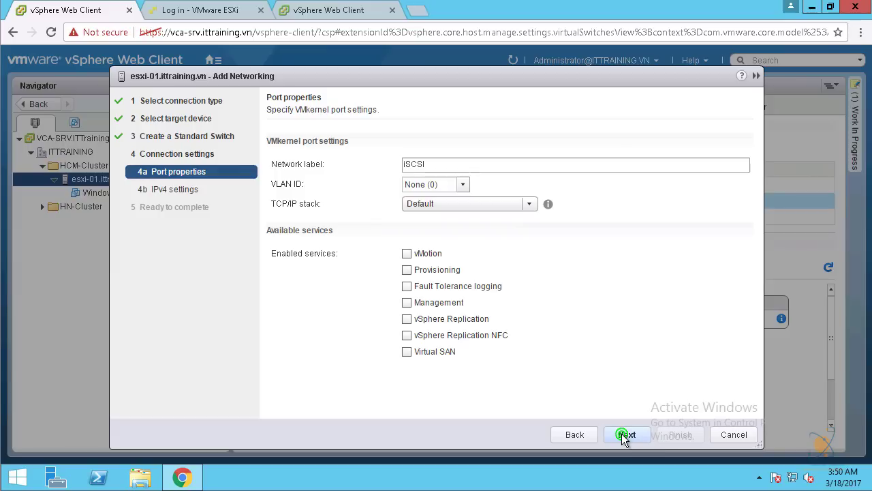
# Assign static IPv4 address 10.10.10.112 with subnet mask 255.255.255.0.
pyautogui.click(270, 156)
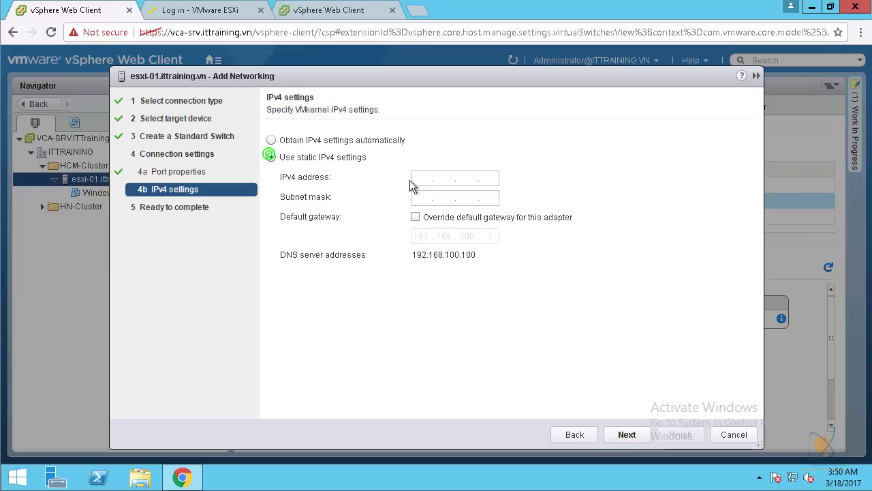
pyautogui.click(418, 179)
pyautogui.write('10')
pyautogui.click(443, 181)
pyautogui.write('10..')
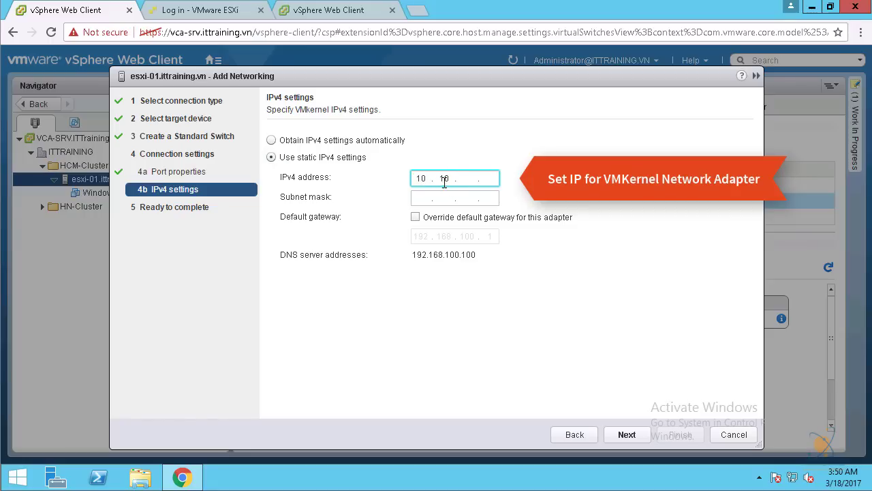
pyautogui.click(467, 178)
pyautogui.write('10.')
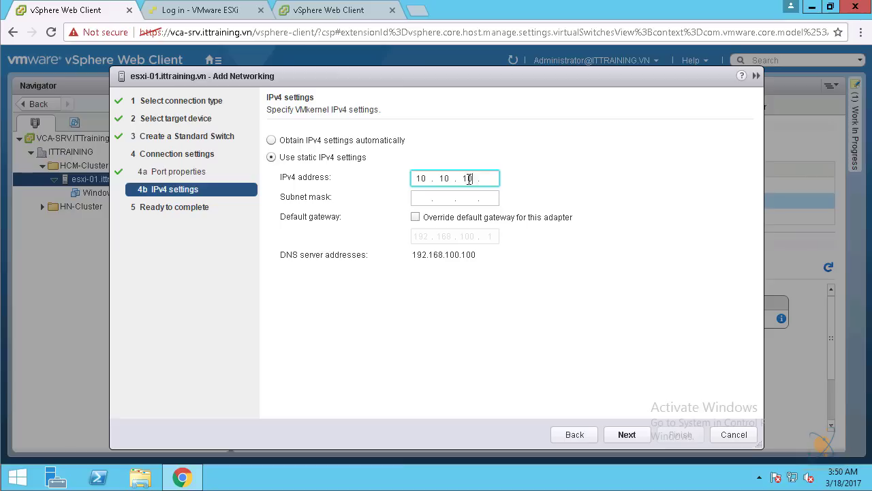
pyautogui.write('112')
pyautogui.click(423, 194)
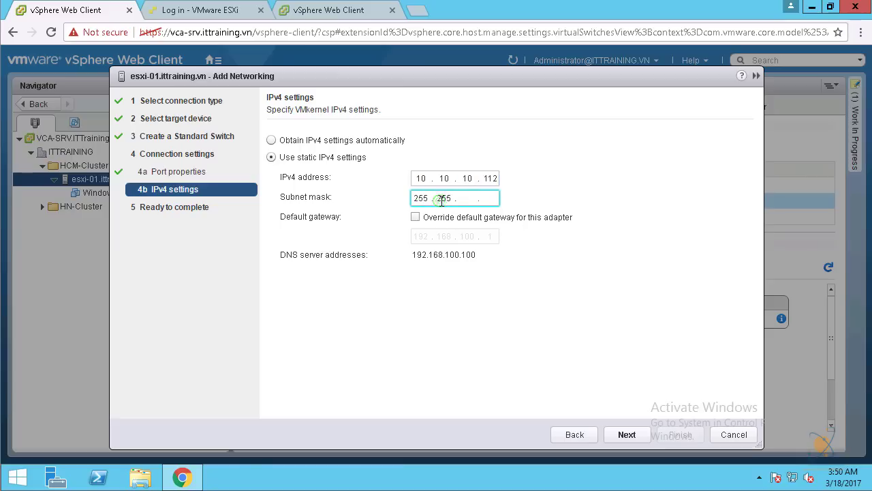
pyautogui.write('255')
pyautogui.click(488, 198)
pyautogui.write('0')
# Finish creating the switch and view vSwitch2's network diagram.
pyautogui.click(629, 433)
pyautogui.click(679, 434)
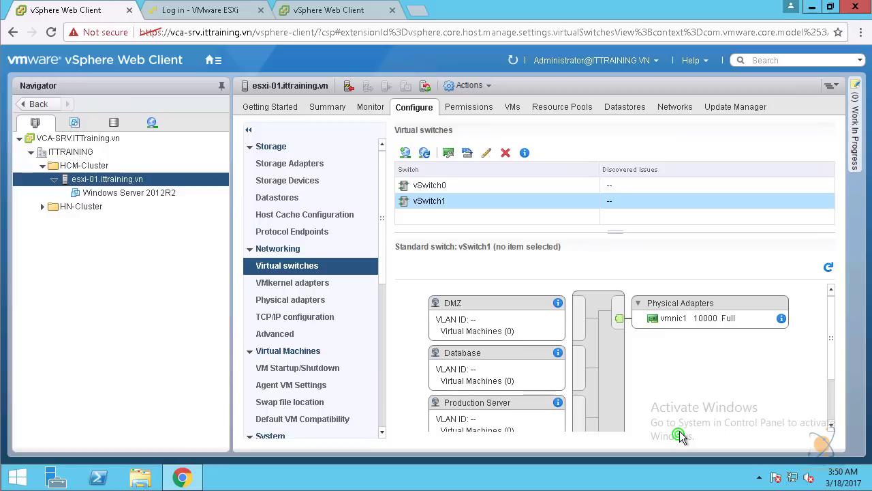
pyautogui.click(440, 217)
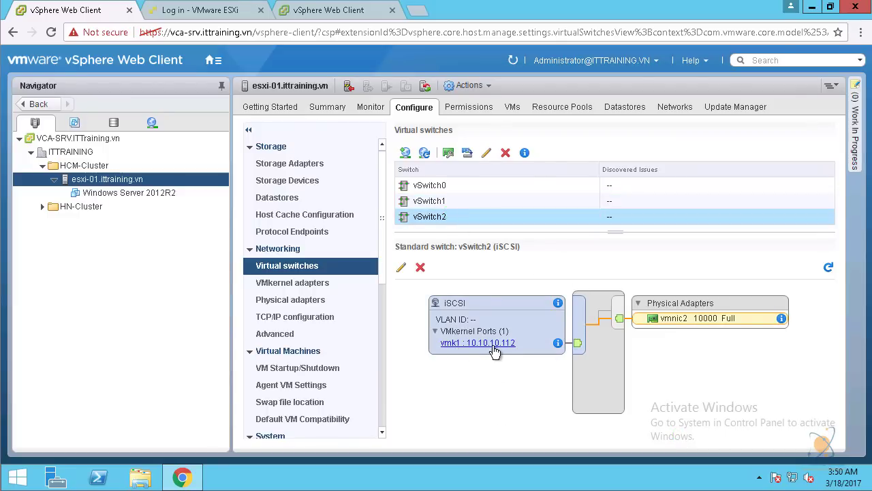
pyautogui.click(404, 153)
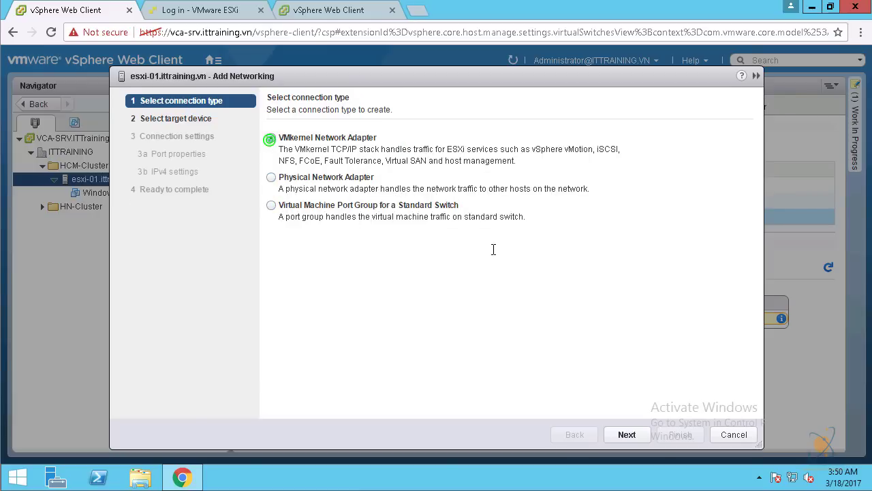
# Start a VMkernel adapter on a new standard switch with vmnic3 as active adapter.
pyautogui.click(630, 434)
pyautogui.click(276, 181)
pyautogui.click(275, 181)
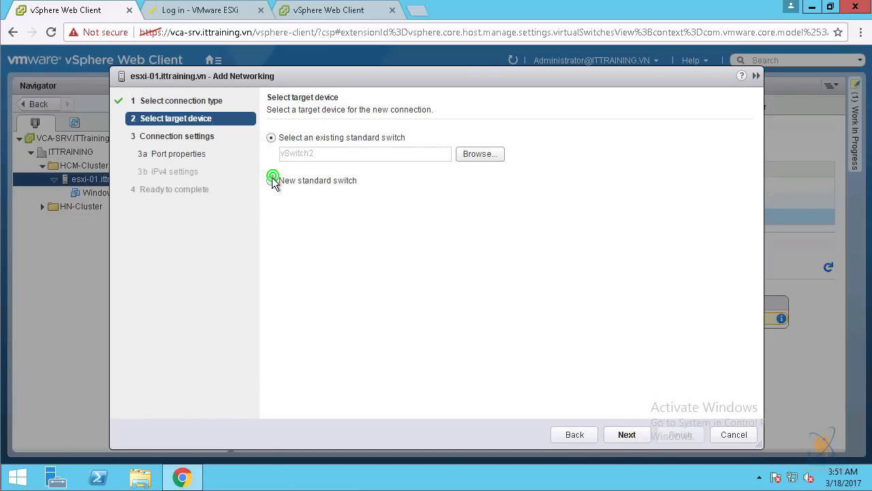
pyautogui.click(625, 434)
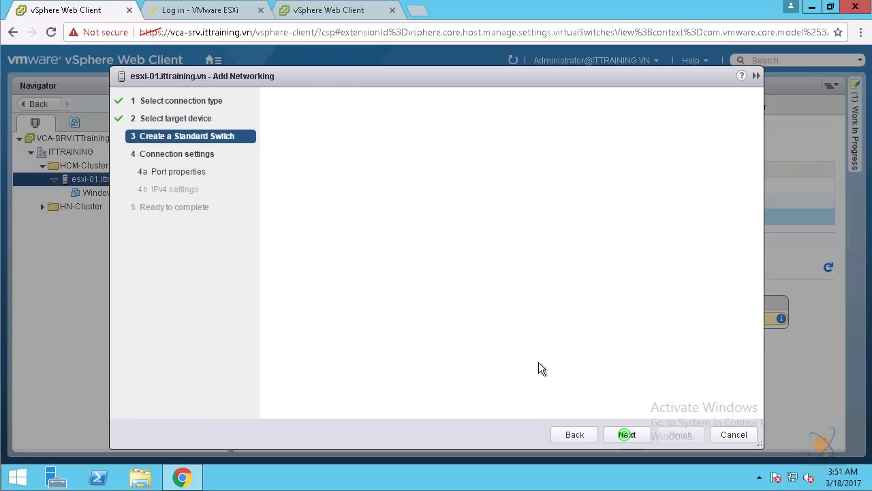
pyautogui.click(294, 211)
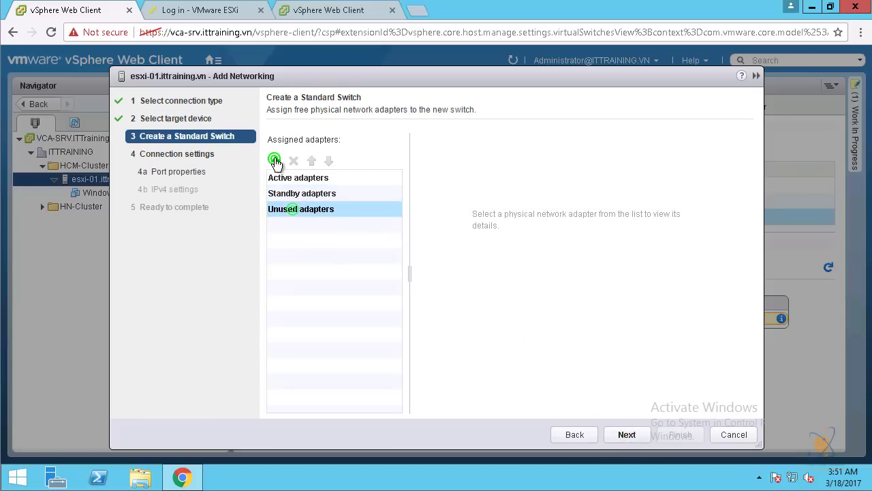
pyautogui.click(276, 161)
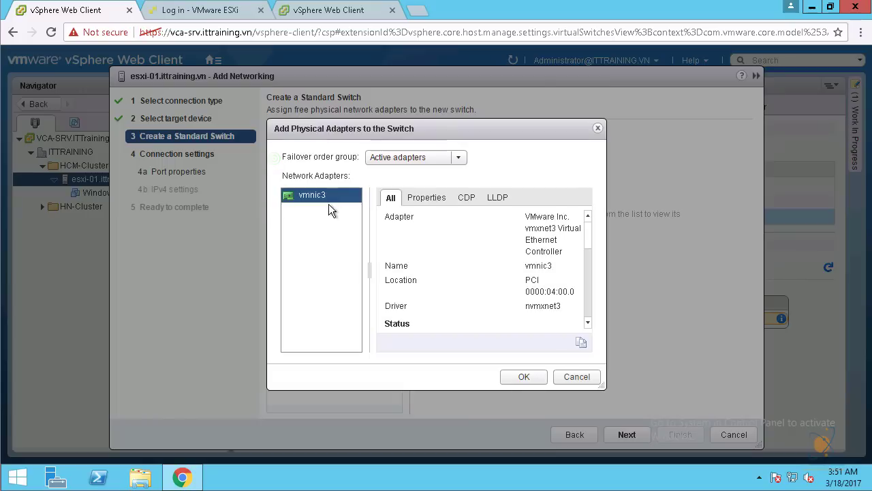
pyautogui.click(528, 376)
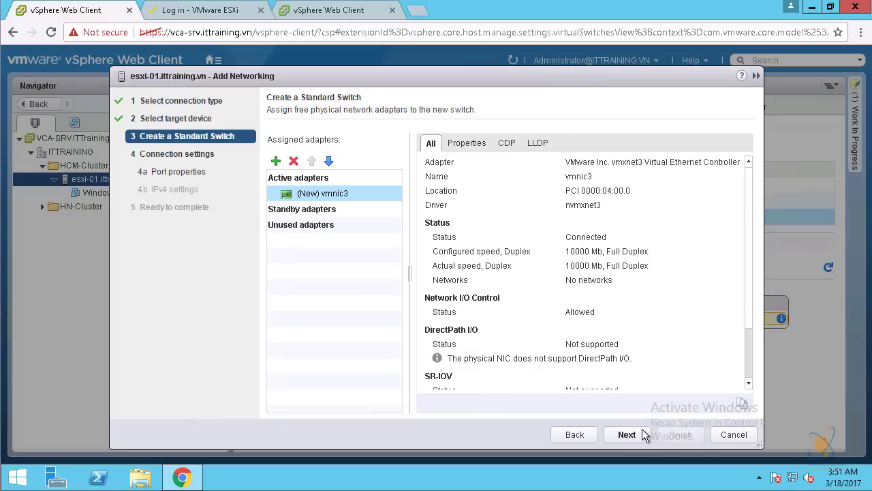
pyautogui.click(633, 434)
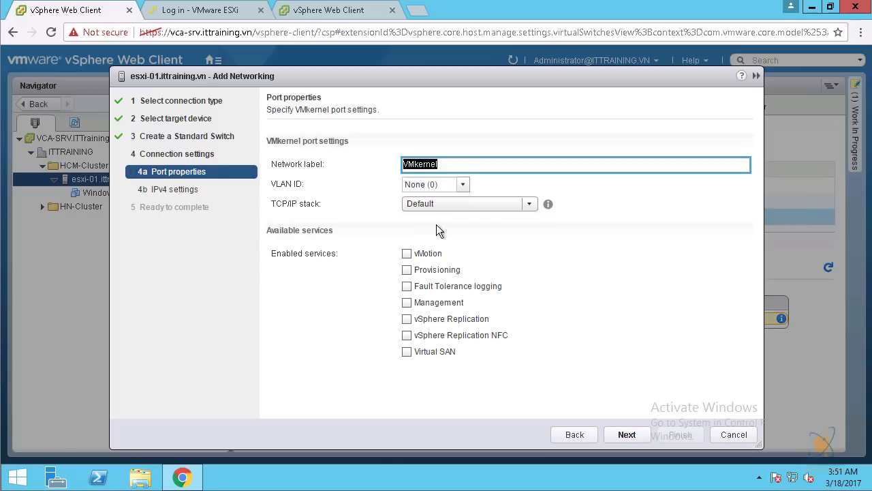
# Label the port NFS with static IP 20.20.20.112, mask 255.255.255.0, and finish.
pyautogui.write('NFS')
pyautogui.click(619, 433)
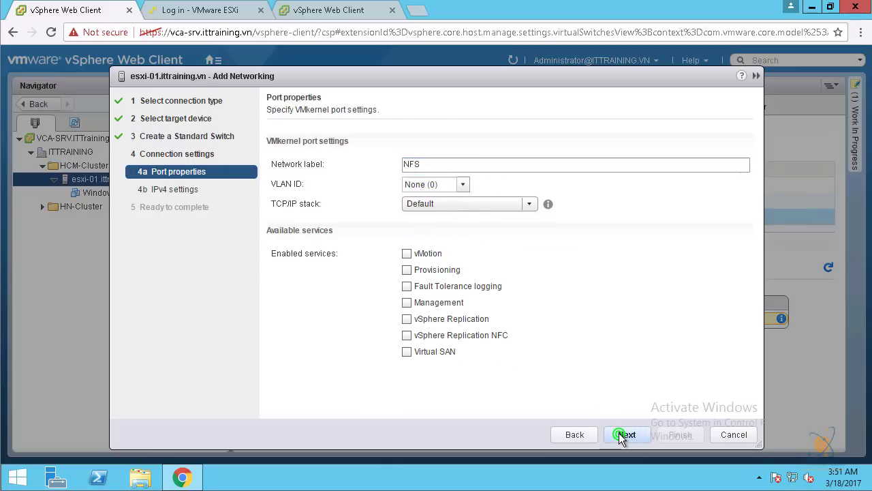
pyautogui.click(270, 157)
pyautogui.click(419, 178)
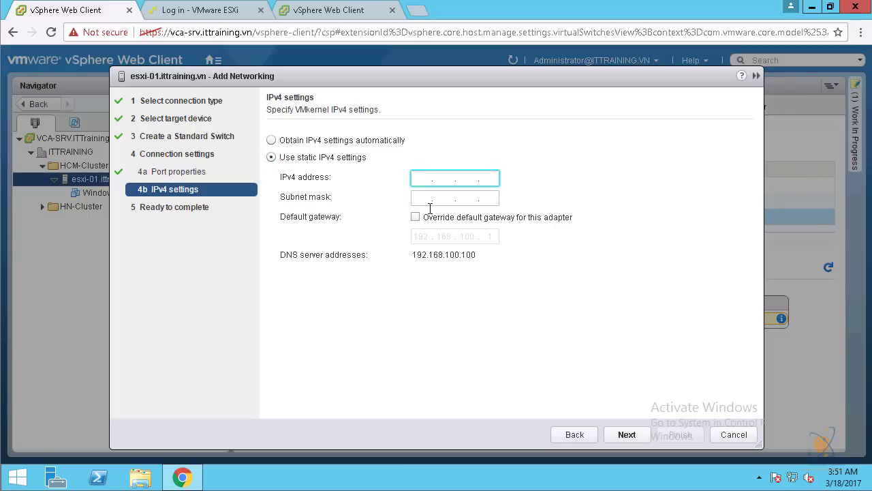
pyautogui.write('20.20.20.112')
pyautogui.click(438, 177)
pyautogui.click(468, 178)
pyautogui.click(422, 196)
pyautogui.write('25')
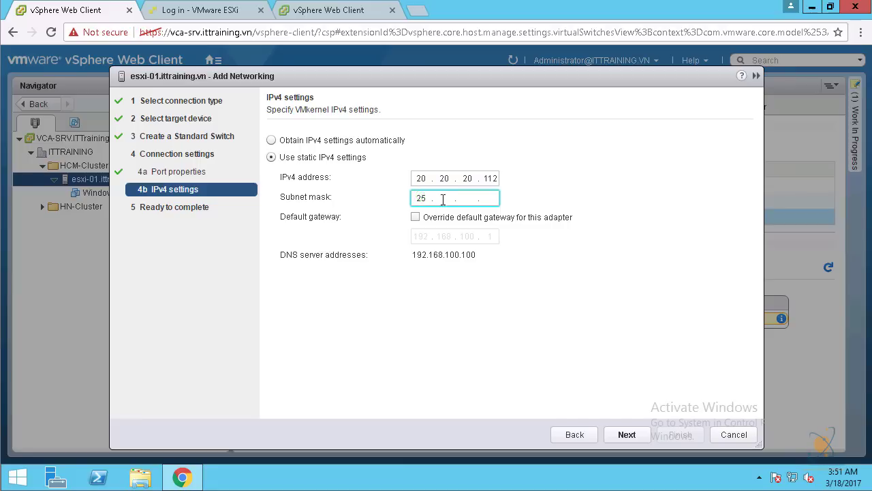
pyautogui.write('5 . 255 . 255 . 0')
pyautogui.click(627, 435)
pyautogui.click(675, 436)
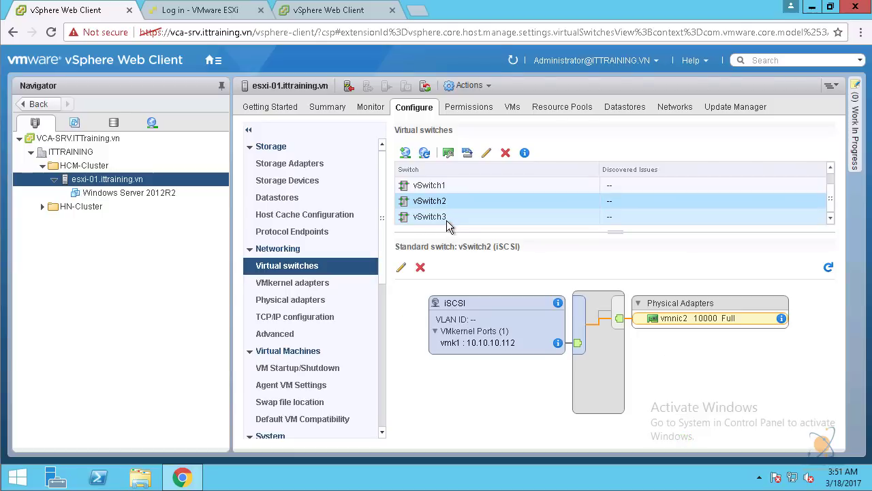
# View vSwitch3, then inspect VMkernel adapters vmk0, vmk1 and the NFS vmk2.
pyautogui.click(444, 218)
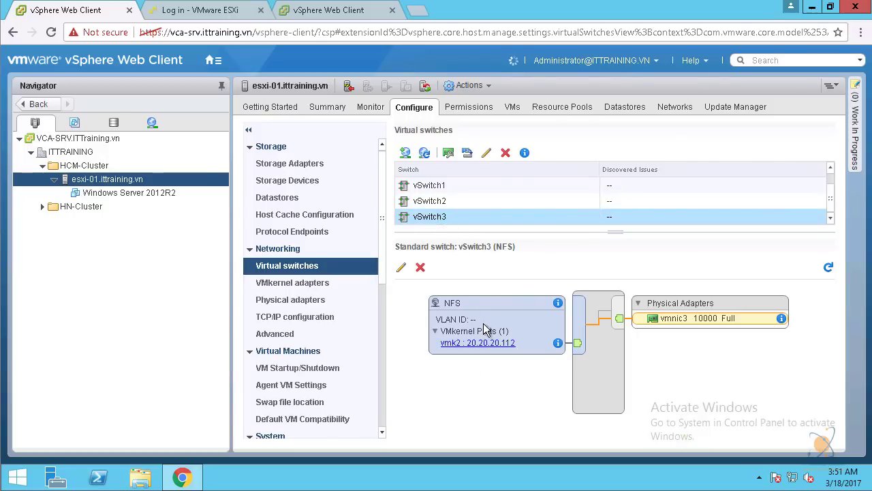
pyautogui.click(304, 283)
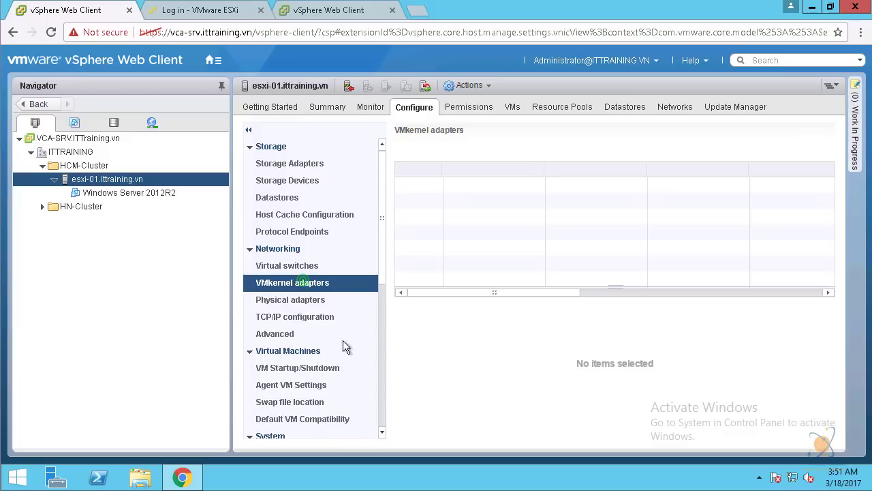
pyautogui.click(423, 185)
pyautogui.click(424, 202)
pyautogui.click(424, 217)
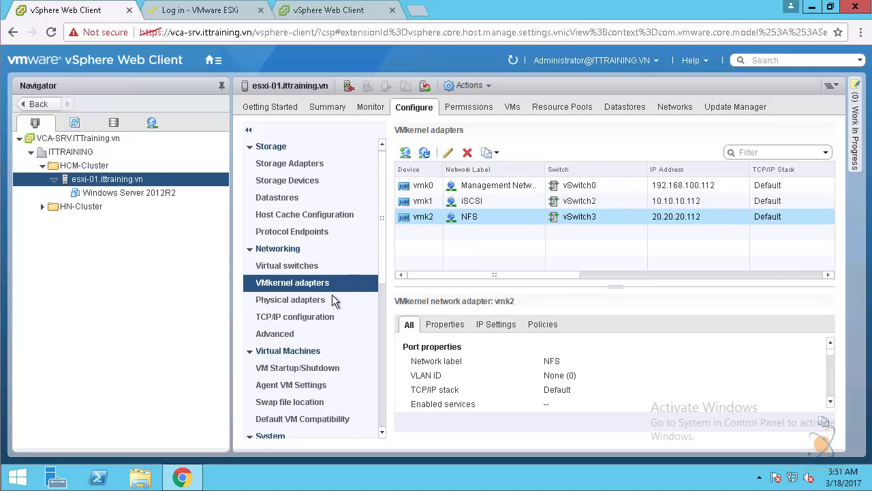
pyautogui.click(276, 264)
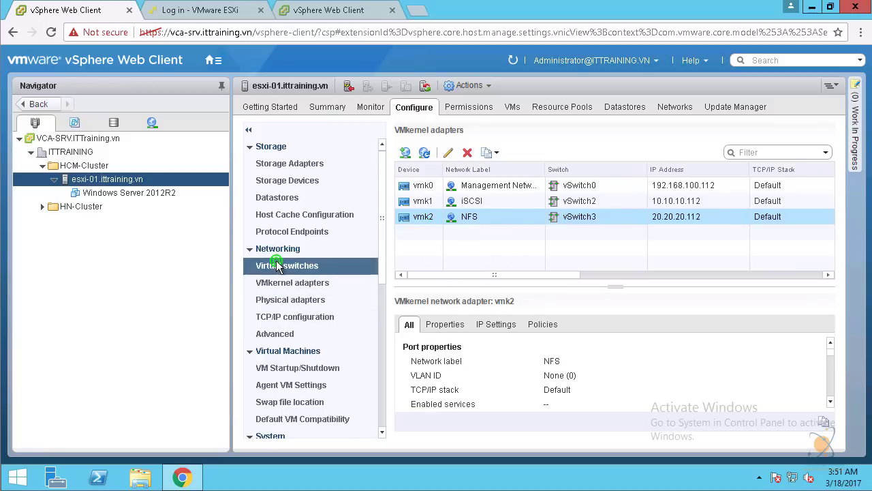
# Open the Database network in the networking inventory and bring up its actions.
pyautogui.click(152, 125)
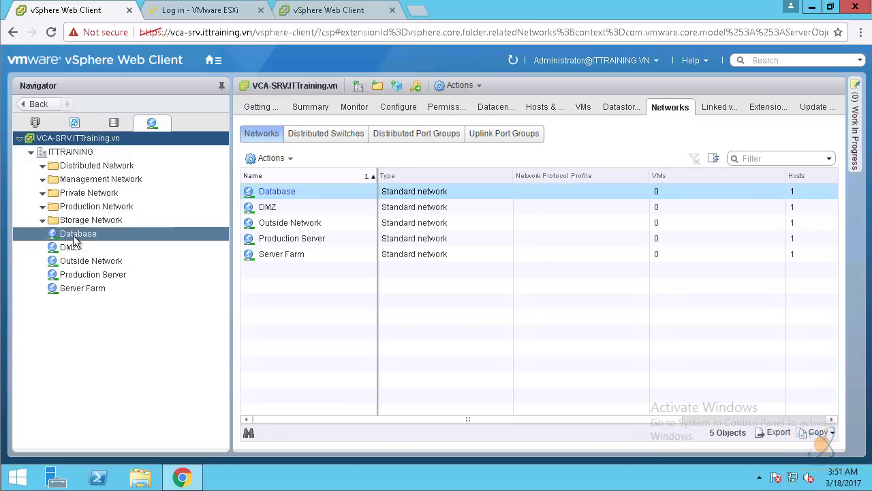
pyautogui.click(86, 237)
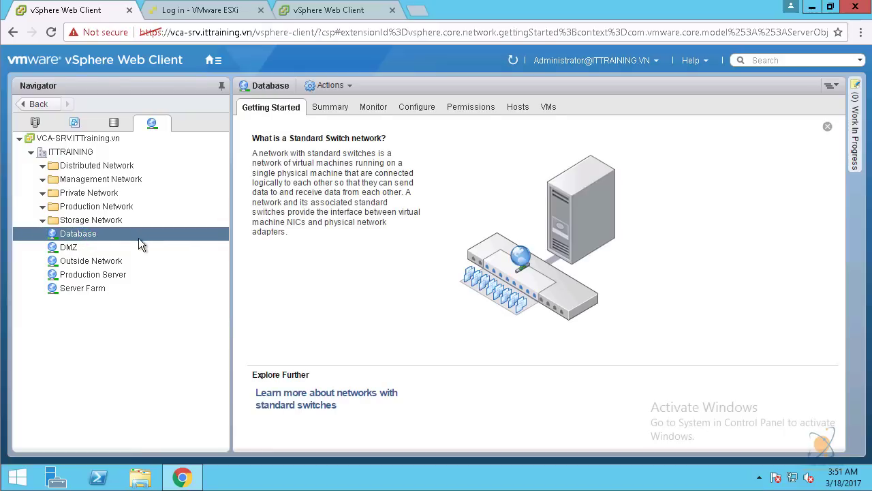
pyautogui.rightClick(133, 238)
# Move Database into the Storage Network folder and DMZ into the Private Network folder.
pyautogui.click(163, 260)
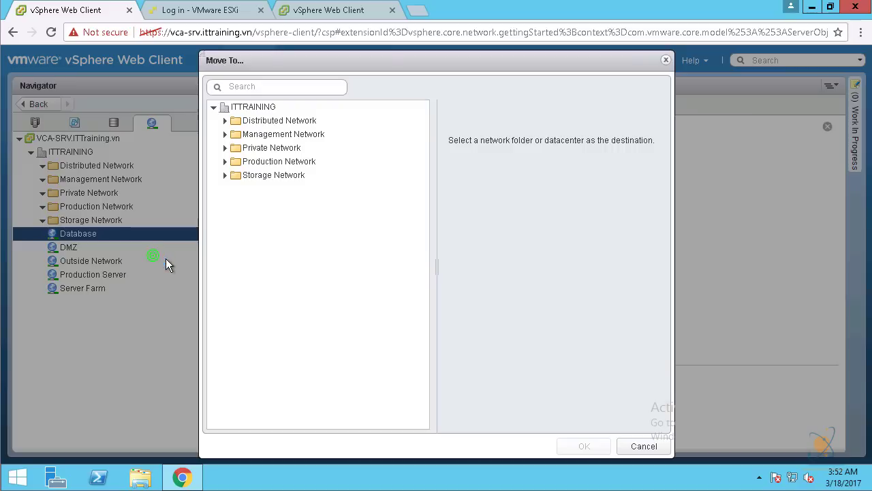
pyautogui.click(266, 175)
pyautogui.click(577, 447)
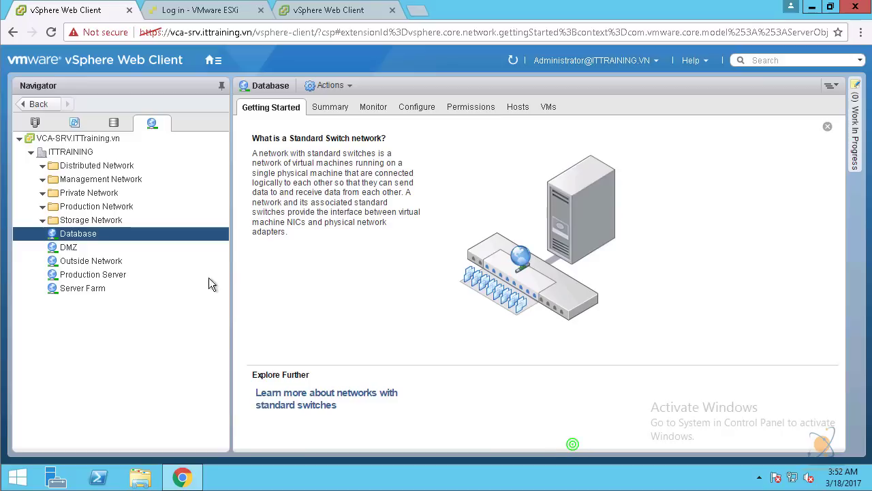
pyautogui.click(74, 248)
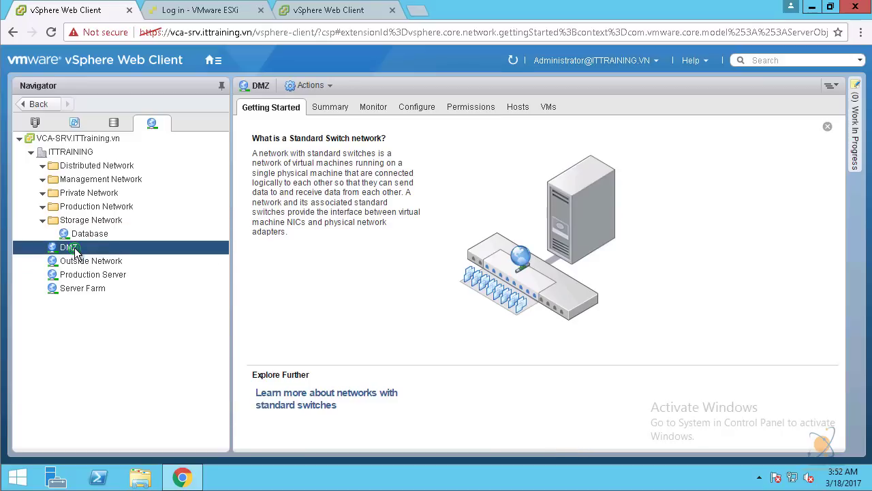
pyautogui.rightClick(73, 249)
pyautogui.click(108, 273)
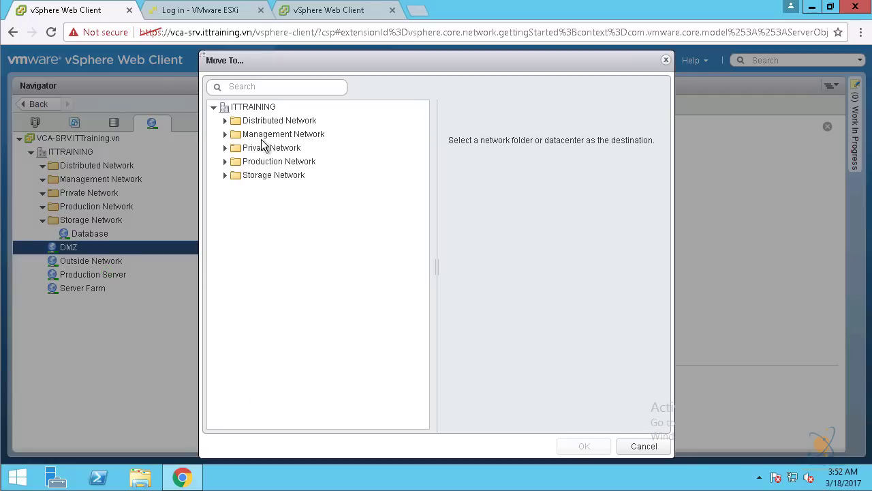
pyautogui.click(262, 148)
pyautogui.click(583, 446)
# Move the Outside Network port group into the Management Network folder.
pyautogui.click(83, 264)
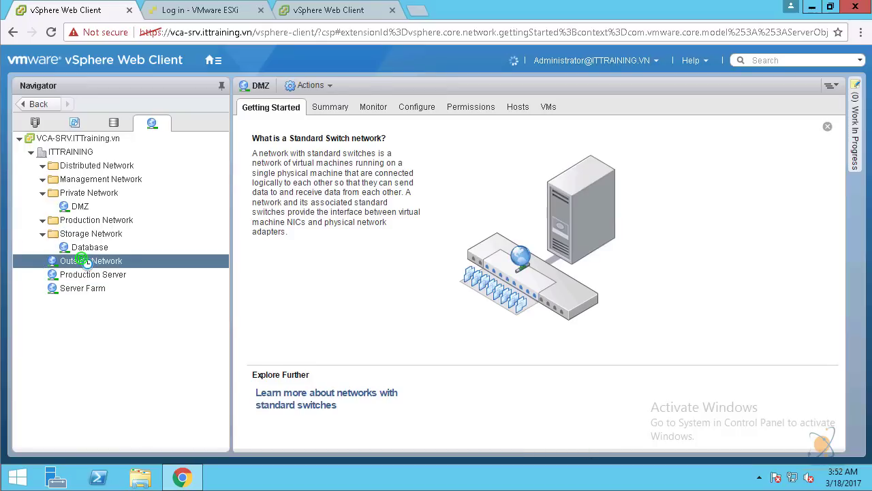
pyautogui.rightClick(113, 273)
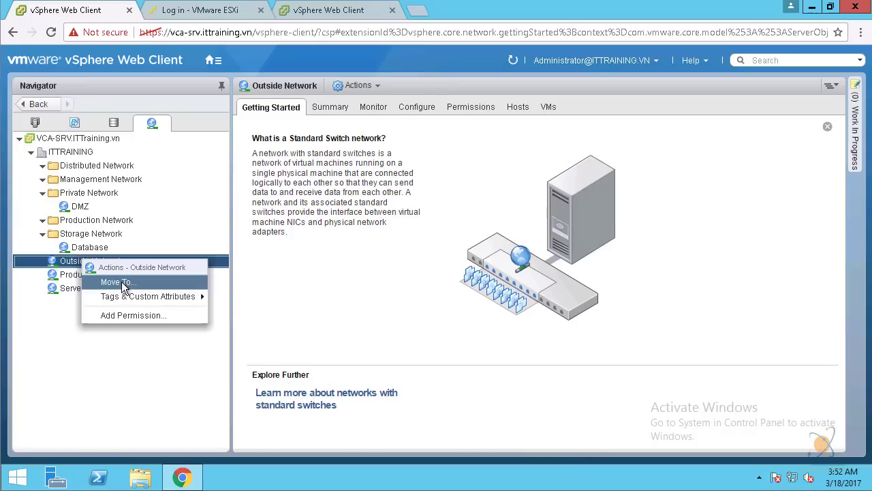
pyautogui.click(117, 282)
pyautogui.click(265, 134)
pyautogui.click(266, 121)
pyautogui.click(266, 134)
pyautogui.click(583, 446)
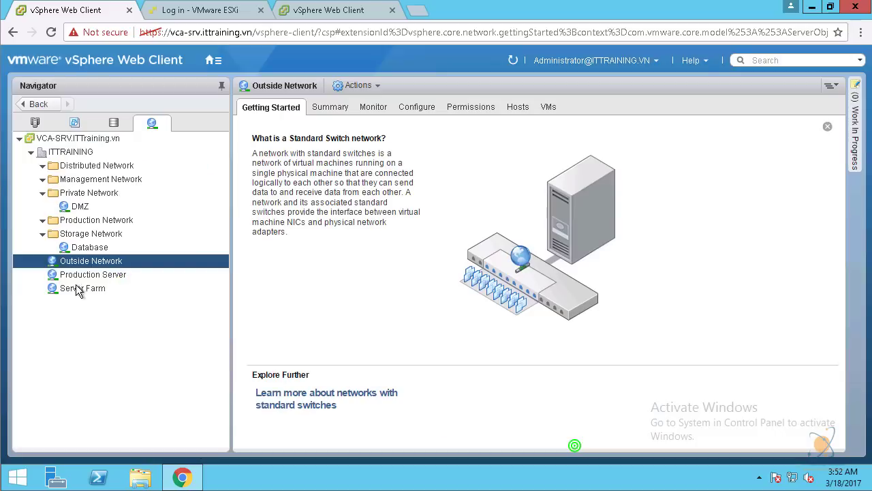
pyautogui.click(88, 275)
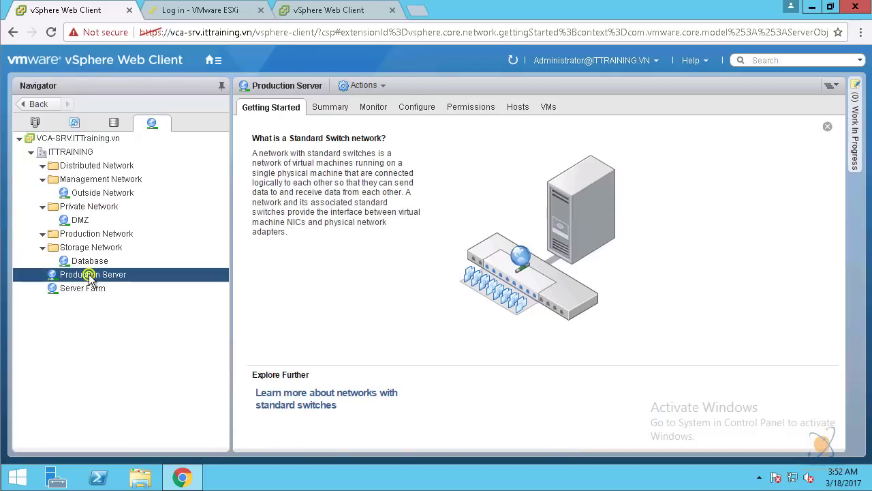
# Move Production Server into Production Network and Server Farm into Private Network.
pyautogui.rightClick(89, 277)
pyautogui.click(117, 299)
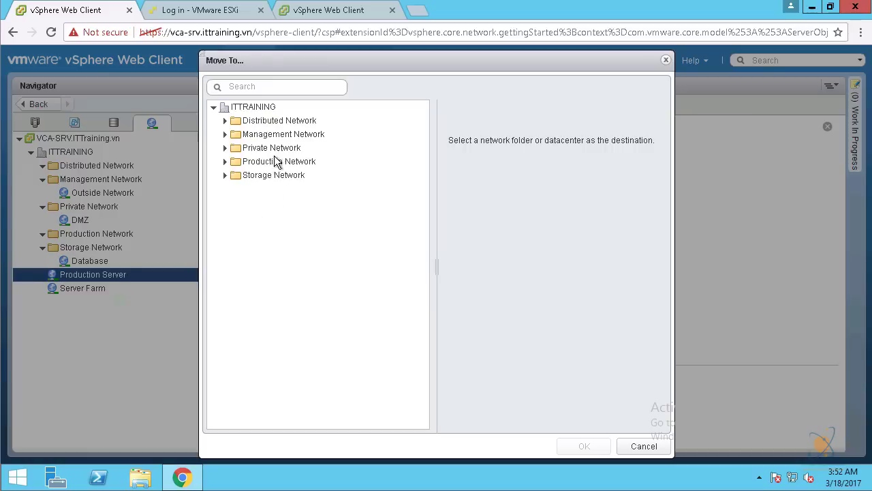
pyautogui.click(265, 161)
pyautogui.click(565, 442)
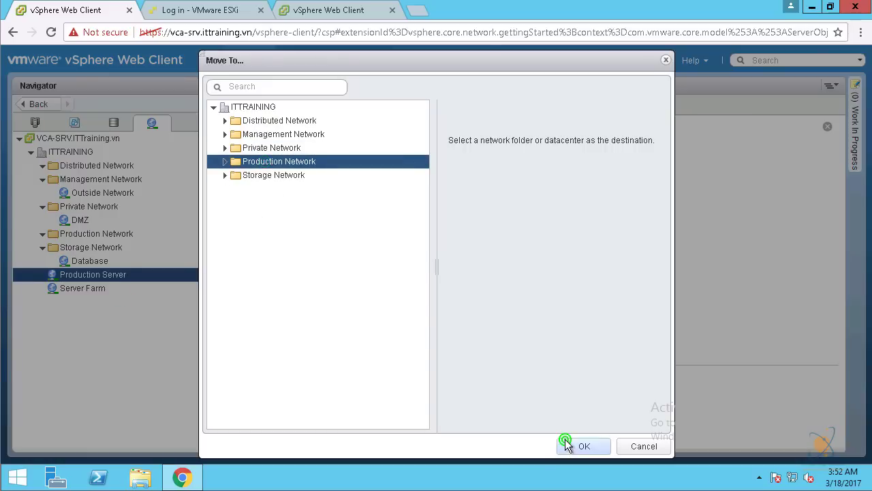
pyautogui.click(83, 288)
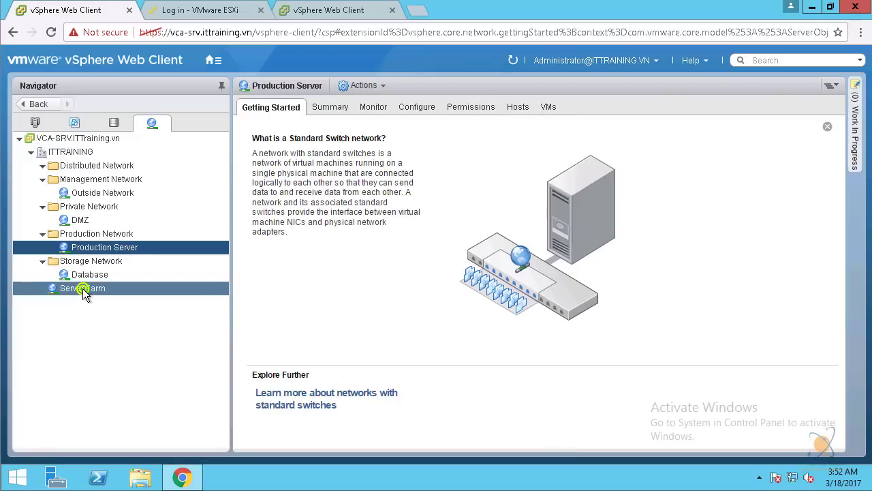
pyautogui.click(107, 312)
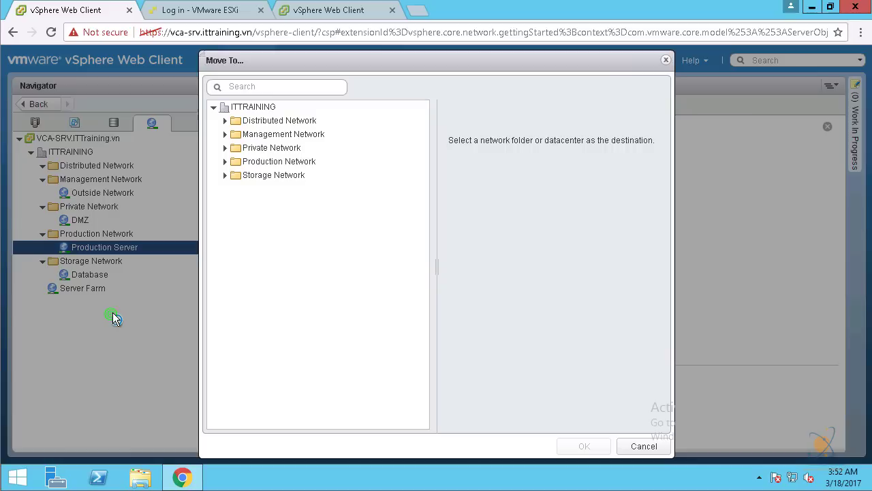
pyautogui.click(263, 147)
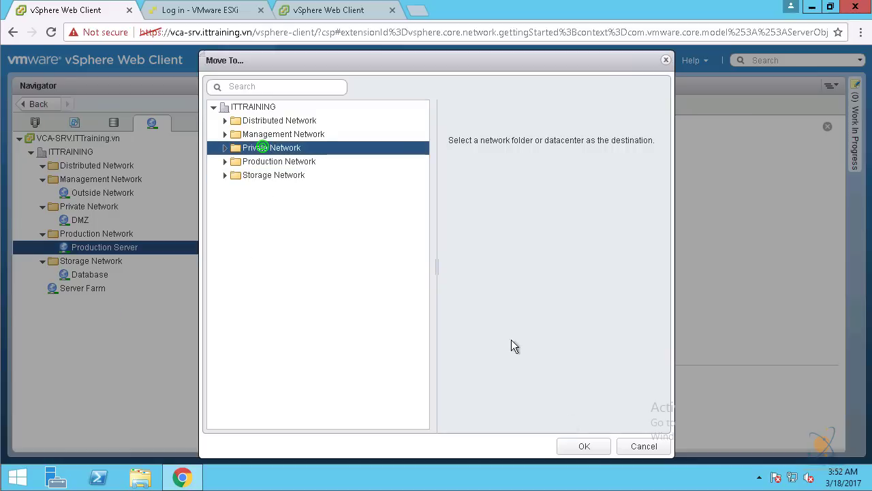
pyautogui.click(582, 446)
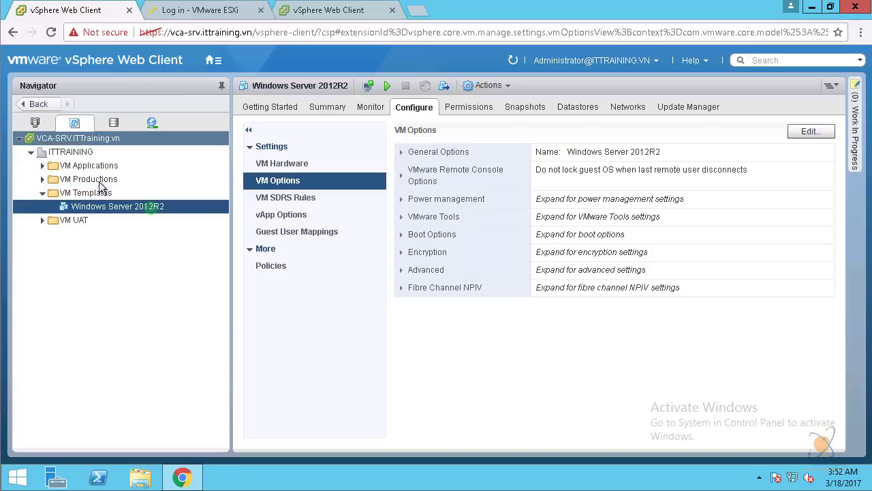
# In Edit Settings, add a new Network adapter on the Database port group and save the VM.
pyautogui.click(488, 89)
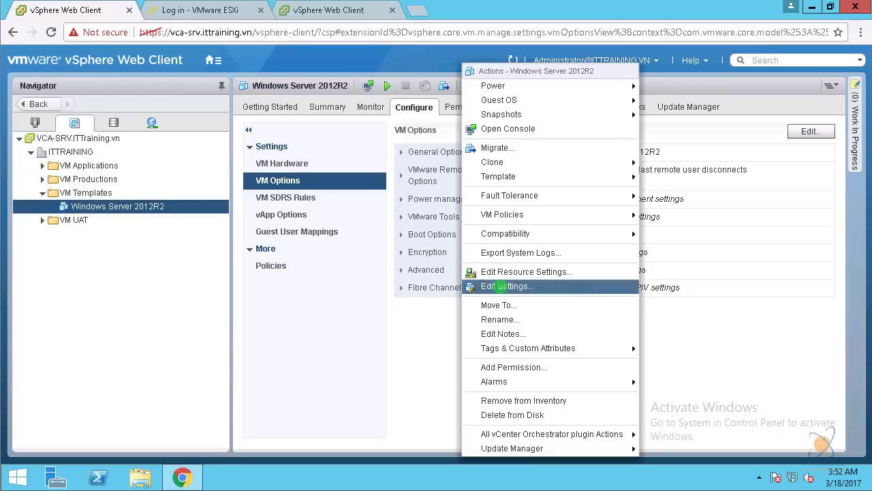
pyautogui.click(501, 286)
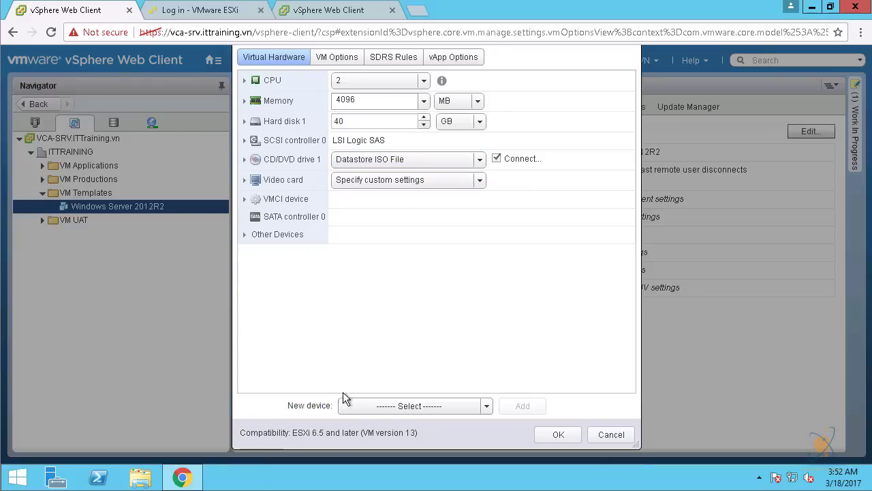
pyautogui.click(386, 408)
pyautogui.click(375, 139)
pyautogui.click(527, 443)
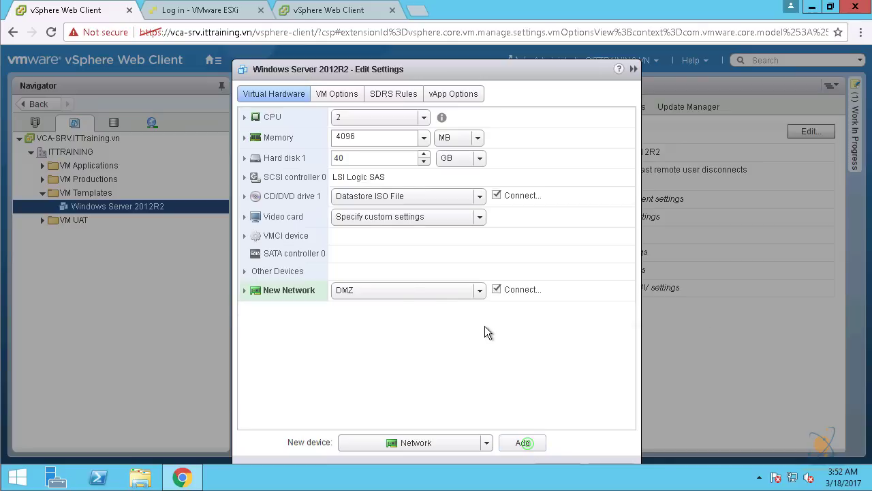
pyautogui.click(403, 288)
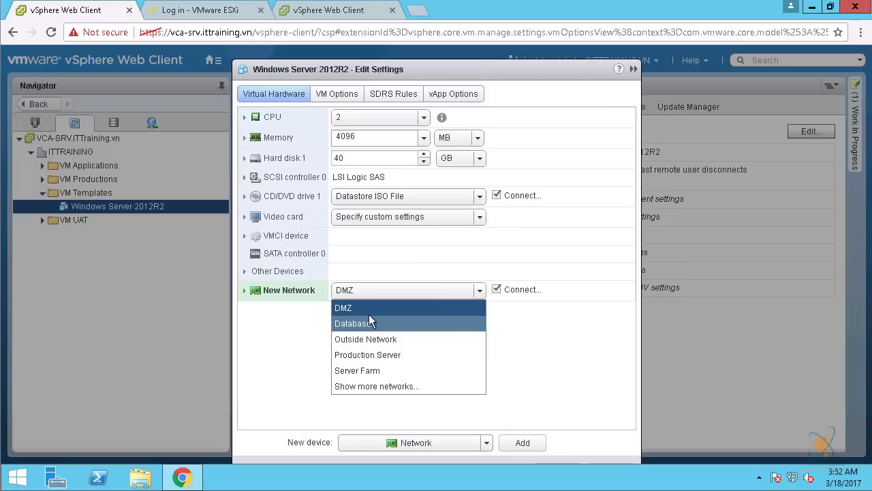
pyautogui.click(360, 323)
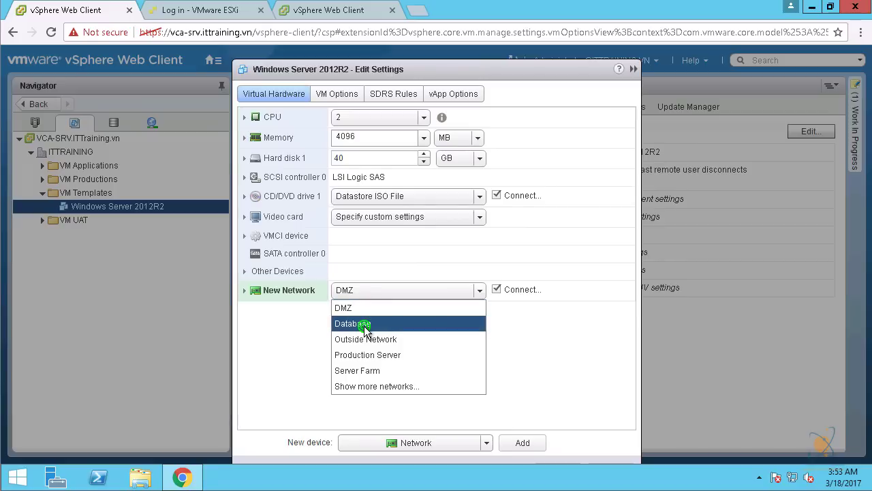
pyautogui.moveTo(454, 70); pyautogui.dragTo(439, 32)
pyautogui.click(542, 434)
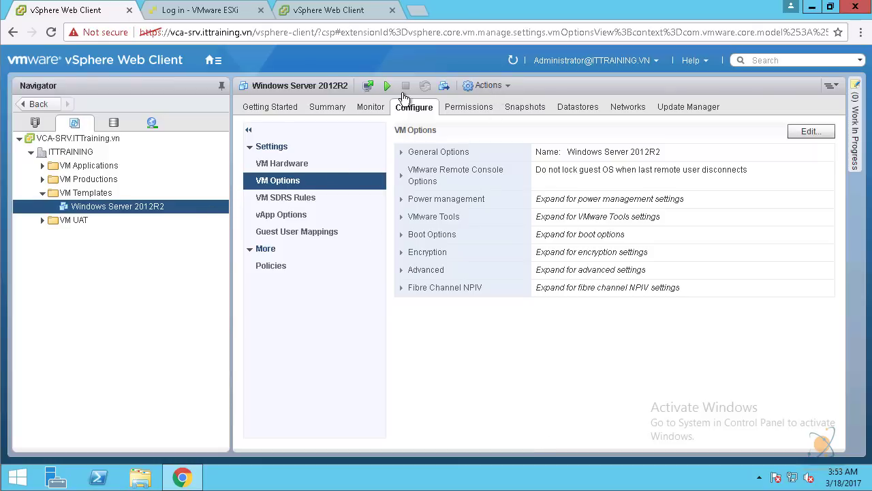
# Power on Windows Server 2012R2, view its Summary, and launch its web console.
pyautogui.click(388, 87)
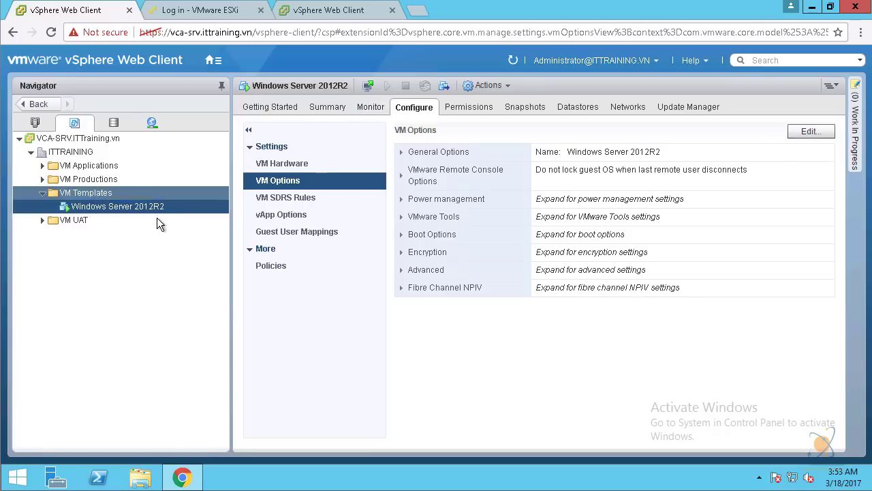
pyautogui.click(281, 107)
pyautogui.click(326, 109)
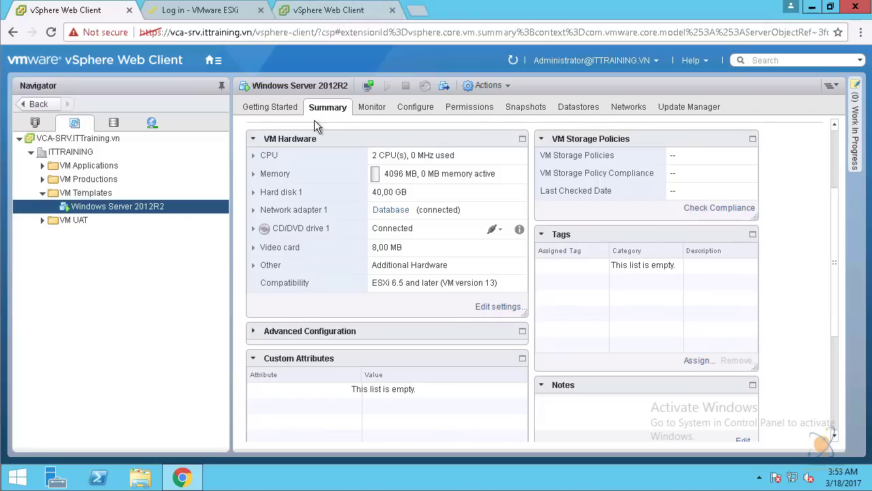
pyautogui.click(368, 87)
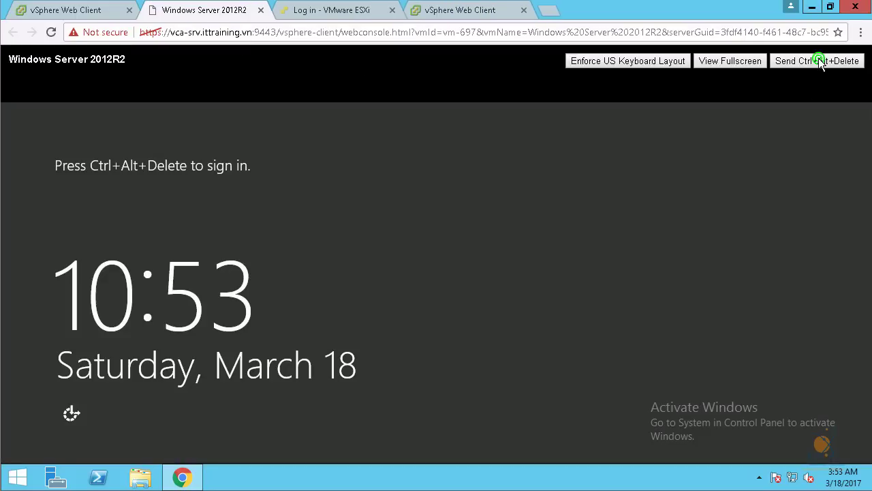
# Send Ctrl+Alt+Delete, sign in with the account password, and open Network and Sharing Center.
pyautogui.click(820, 61)
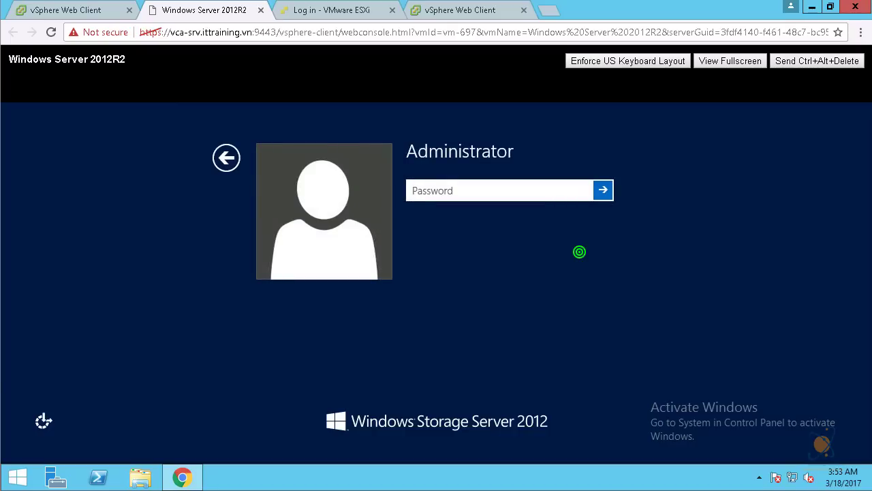
pyautogui.click(580, 252)
pyautogui.click(508, 189)
pyautogui.write('P')
pyautogui.press('Return')
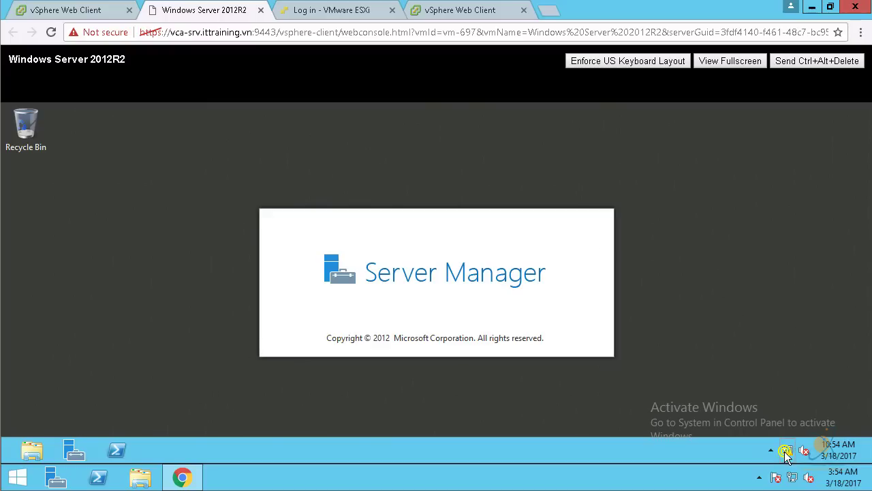
pyautogui.rightClick(786, 454)
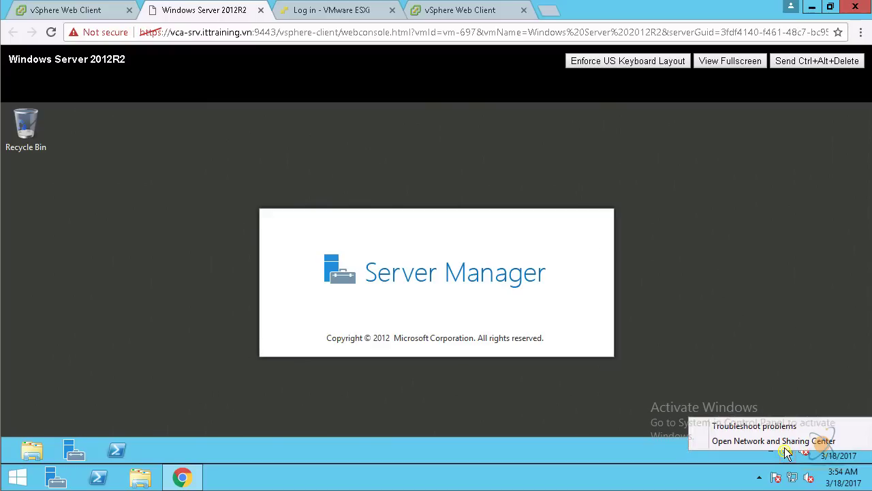
pyautogui.click(783, 441)
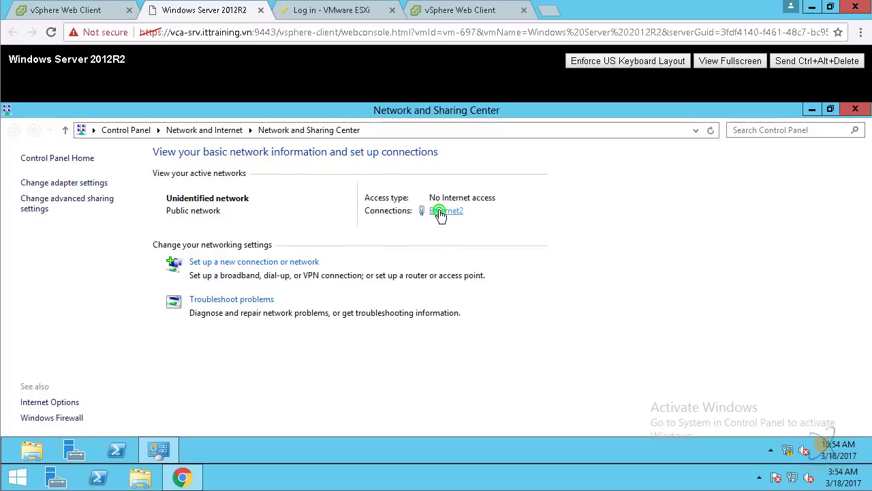
# Set Ethernet2's IPv4 to static 192.168.100.50 with mask 255.255.255.0 and close its windows.
pyautogui.click(443, 210)
pyautogui.click(360, 389)
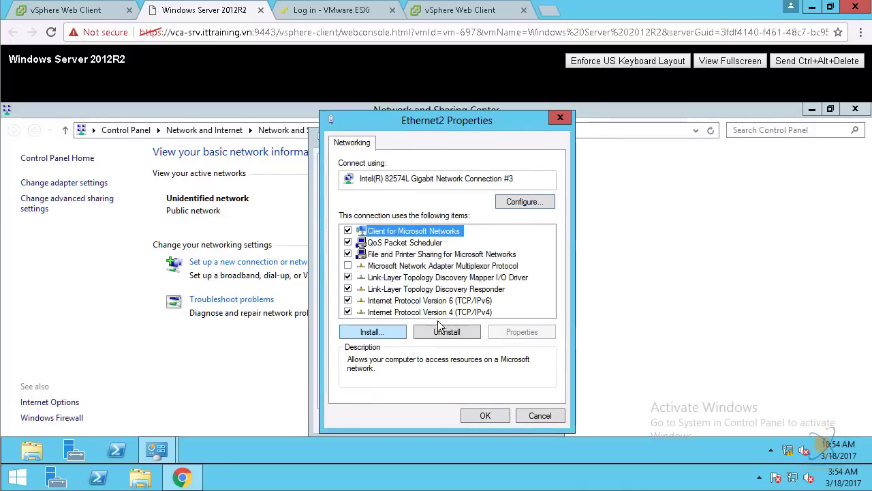
pyautogui.click(447, 312)
pyautogui.click(520, 331)
pyautogui.click(415, 215)
pyautogui.click(412, 229)
pyautogui.click(507, 245)
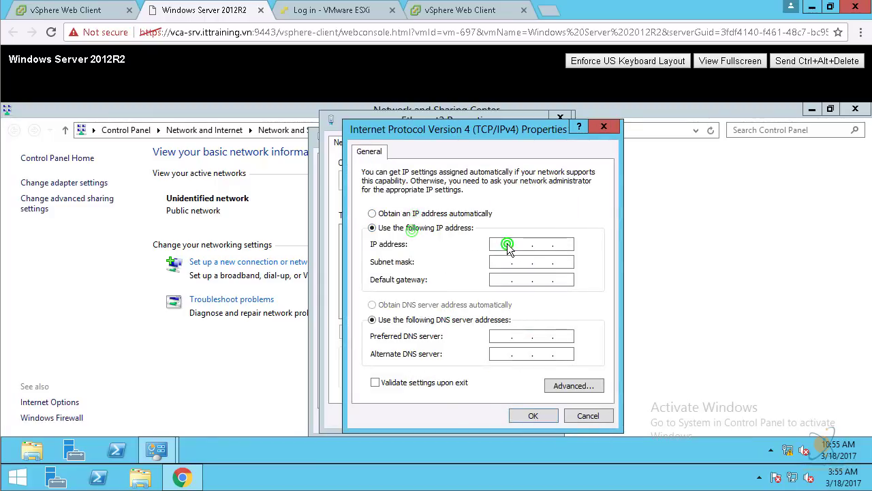
pyautogui.write('1')
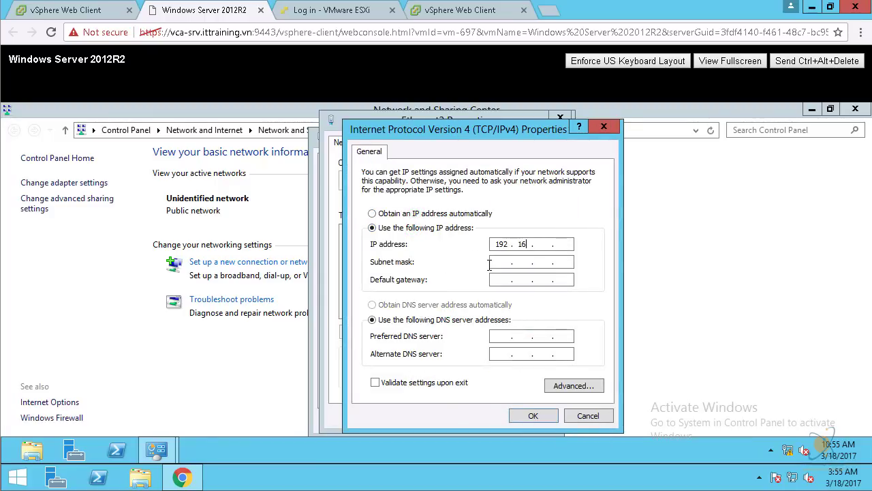
pyautogui.write('92 . 168 . 100')
pyautogui.press('Tab')
pyautogui.press('Tab')
pyautogui.press('Tab')
pyautogui.press('Tab')
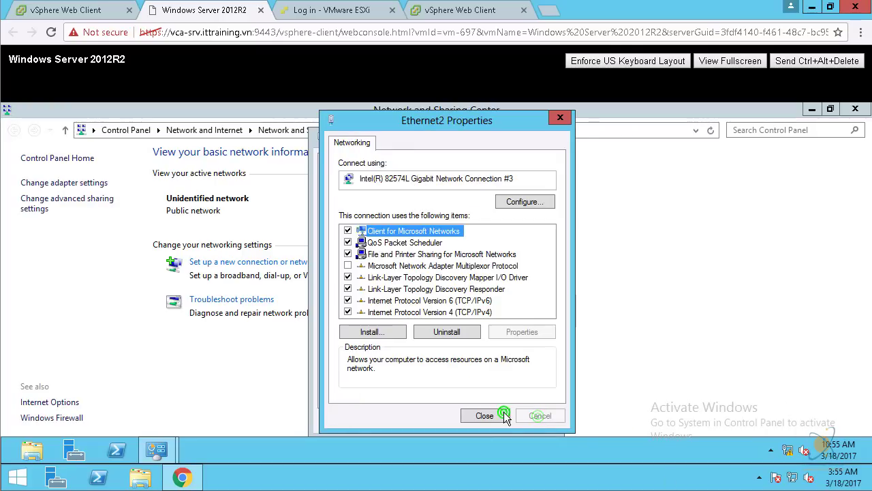
pyautogui.click(504, 411)
pyautogui.click(529, 421)
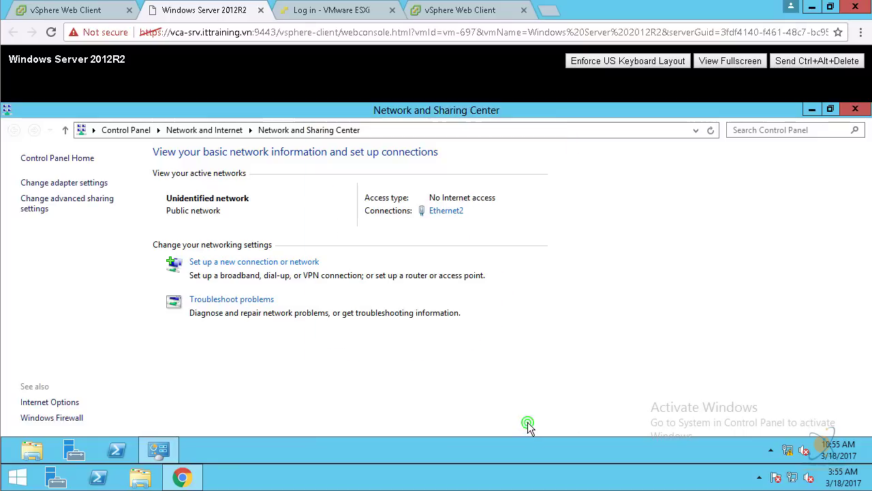
# Ping 192.168.100.50 from PowerShell, stop it with Ctrl+C, and return to the vSphere Web Client tab.
pyautogui.click(856, 109)
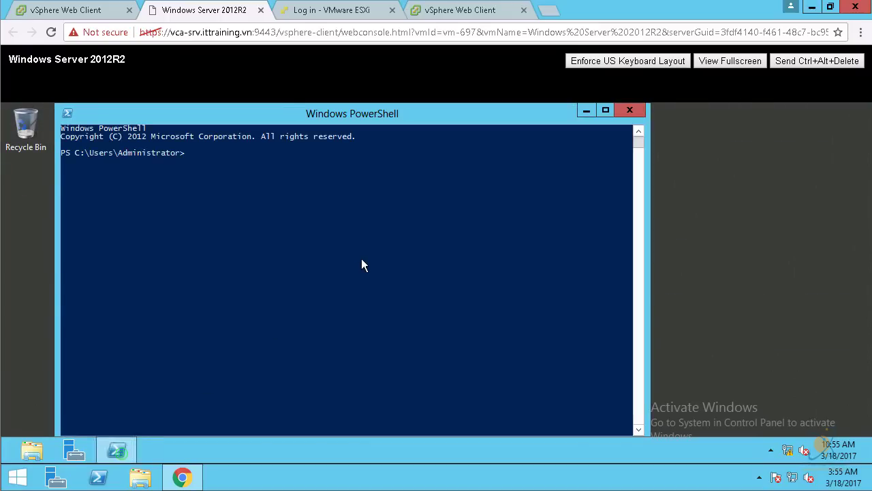
pyautogui.click(361, 260)
pyautogui.write('ping 192')
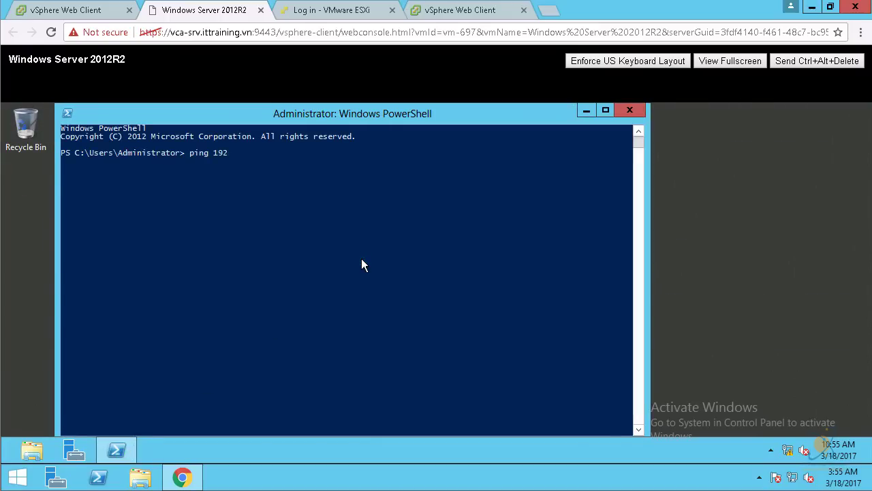
pyautogui.write('.168.100.50')
pyautogui.press('Return')
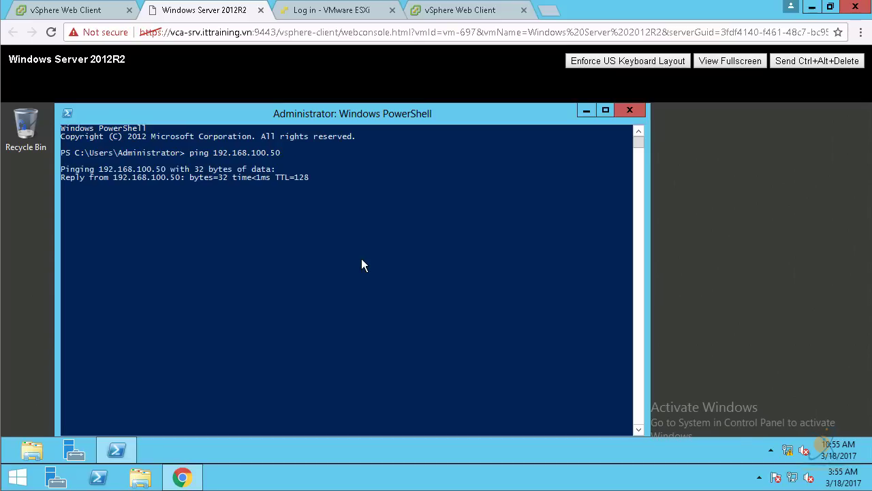
pyautogui.hotkey('ctrl', 'c')
pyautogui.press('Up')
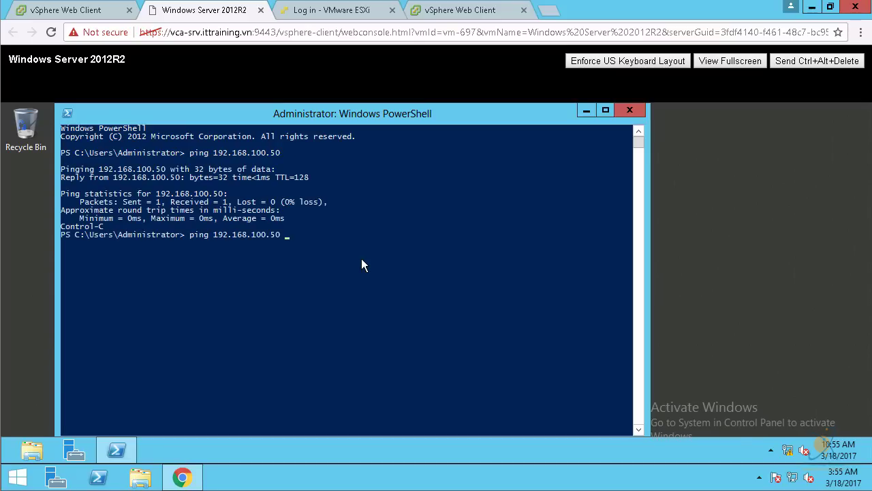
pyautogui.click(69, 15)
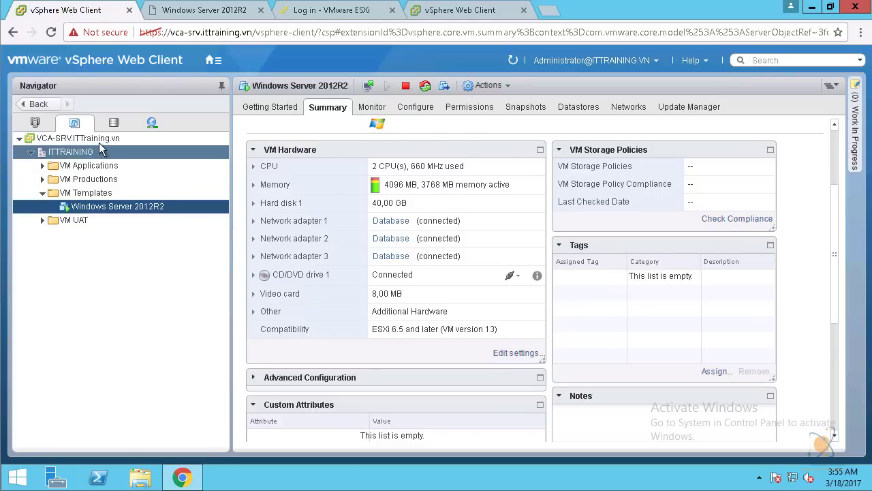
# Show host esxi-01's virtual switches and inspect the vSwitch0 layout.
pyautogui.click(154, 124)
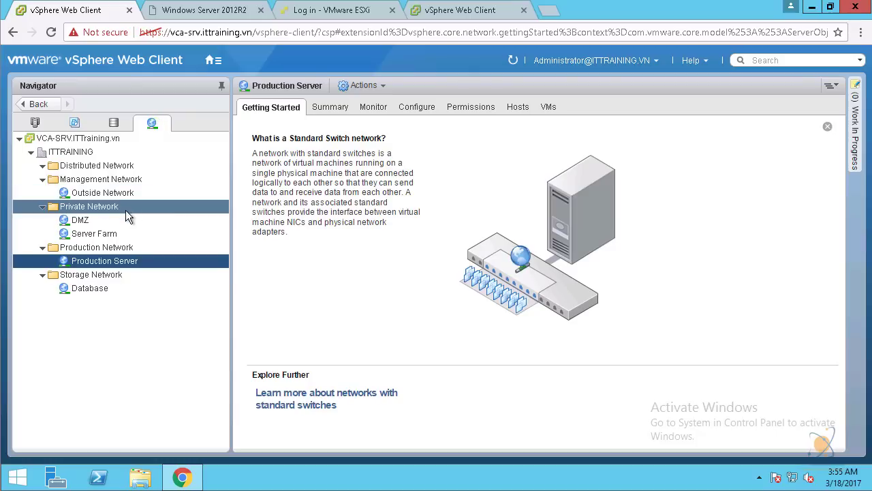
pyautogui.click(35, 123)
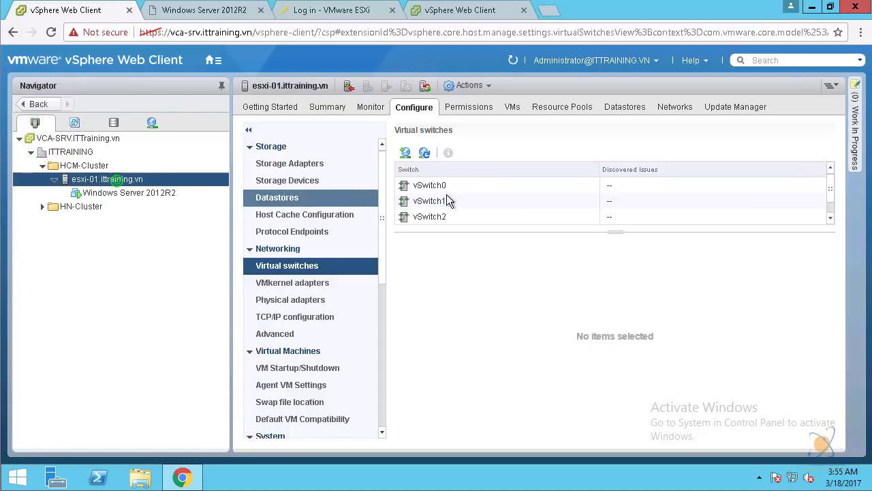
pyautogui.click(441, 185)
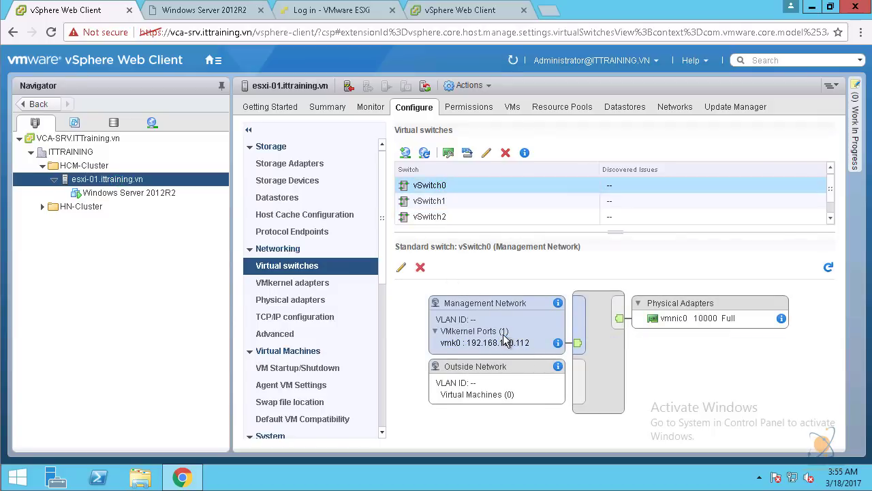
# In the guest console, run ping 192.168.100.112 -t and return to the virtual switch view.
pyautogui.click(213, 9)
pyautogui.press('BackSpace')
pyautogui.press('BackSpace')
pyautogui.write('112 -t')
pyautogui.press('Return')
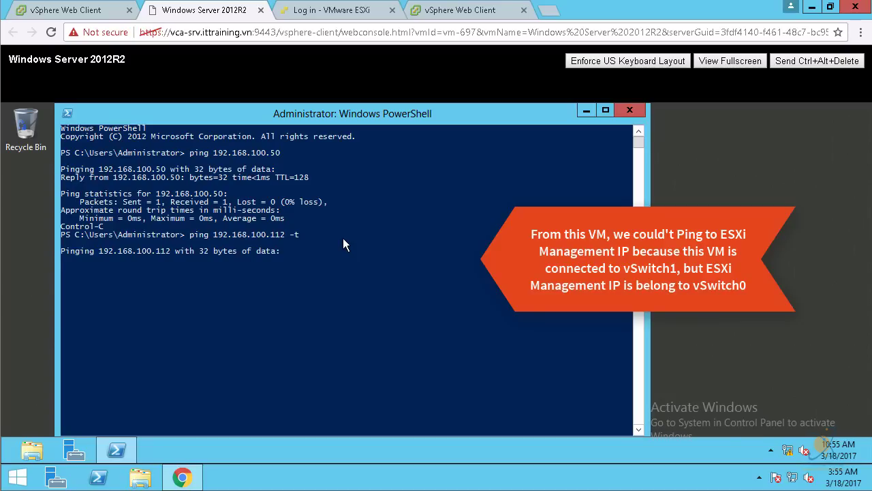
pyautogui.click(74, 11)
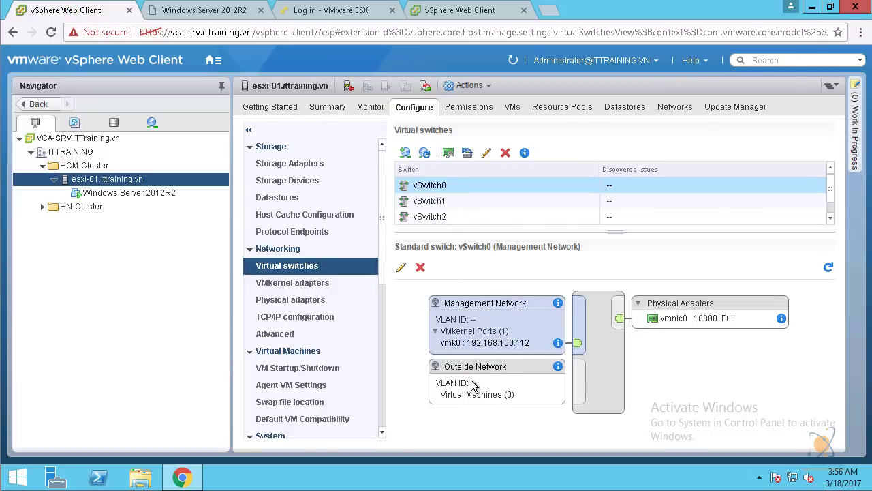
# In Windows Server 2012R2's Edit Settings, switch Network adapter 3 from Database to Outside Network.
pyautogui.click(127, 192)
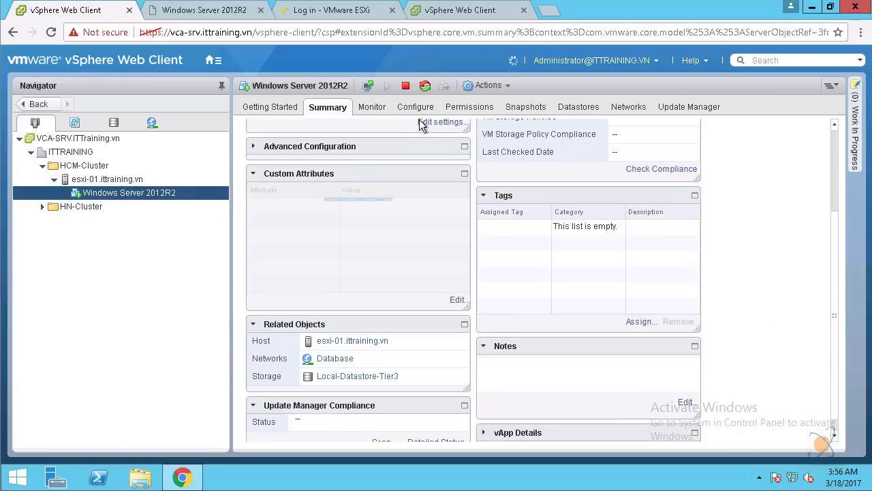
pyautogui.click(493, 87)
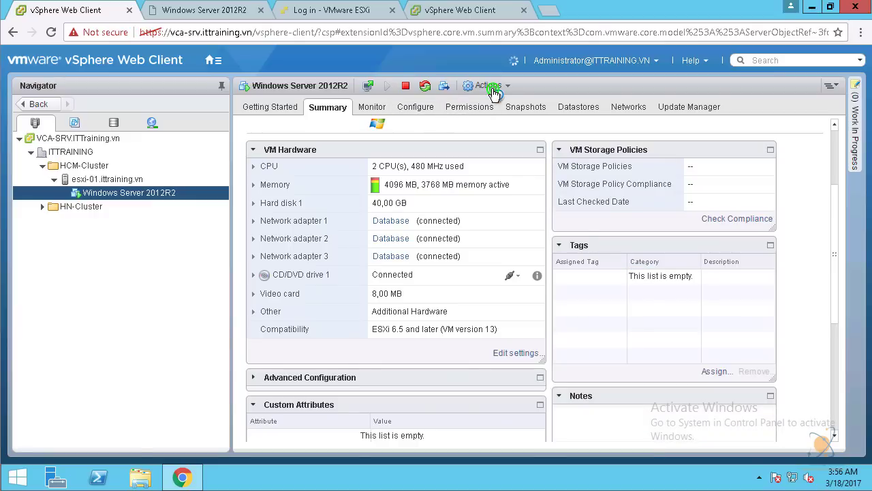
pyautogui.click(508, 289)
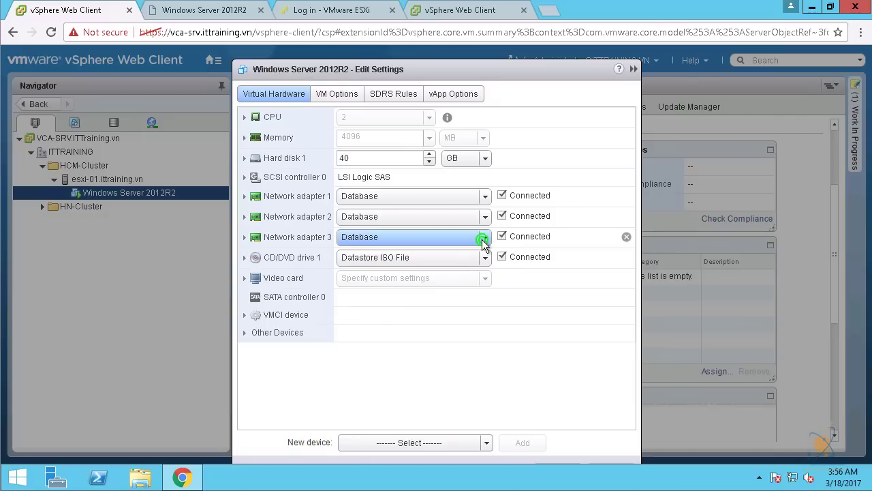
pyautogui.click(485, 237)
pyautogui.click(374, 288)
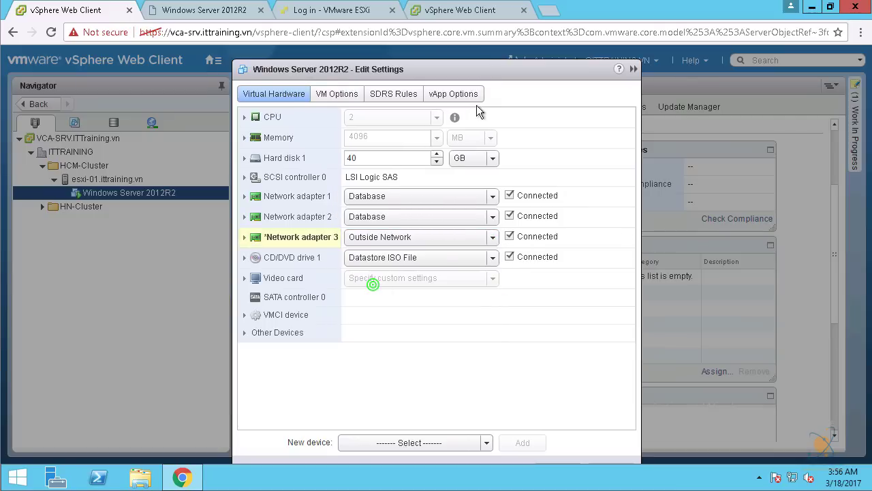
pyautogui.moveTo(474, 65); pyautogui.dragTo(466, 31)
pyautogui.click(549, 439)
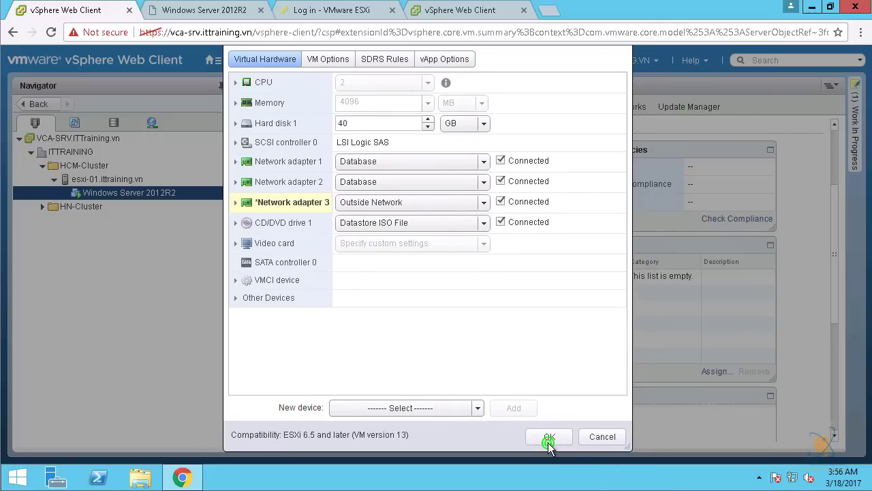
# In the guest PowerShell, stop the now-succeeding ping to 192.168.100.112 with Ctrl+C (29 of 29 received).
pyautogui.click(204, 10)
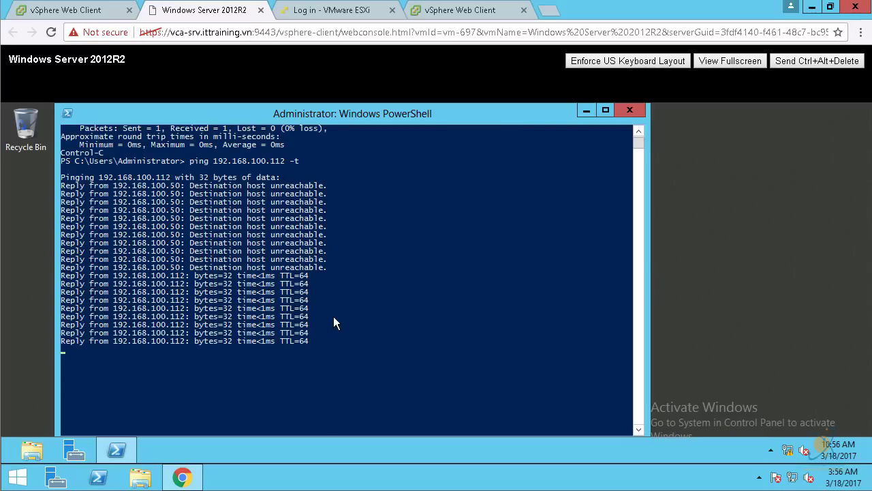
pyautogui.click(363, 329)
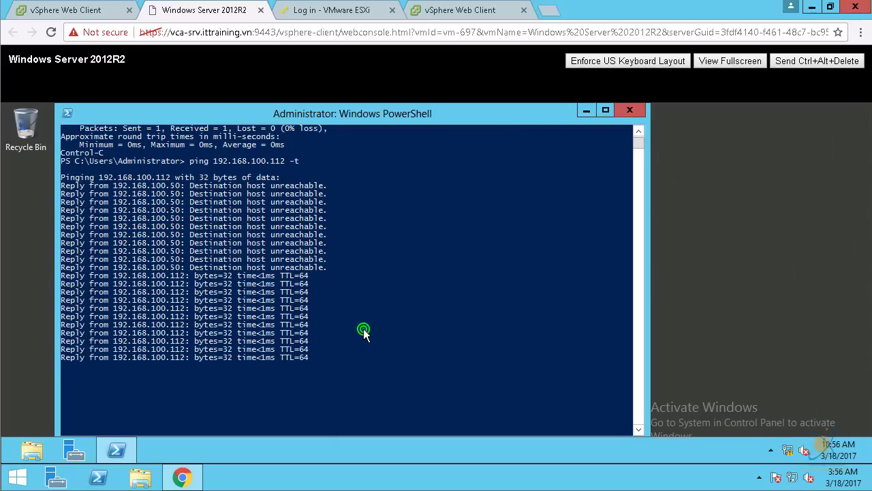
pyautogui.click(363, 329)
pyautogui.click(292, 309)
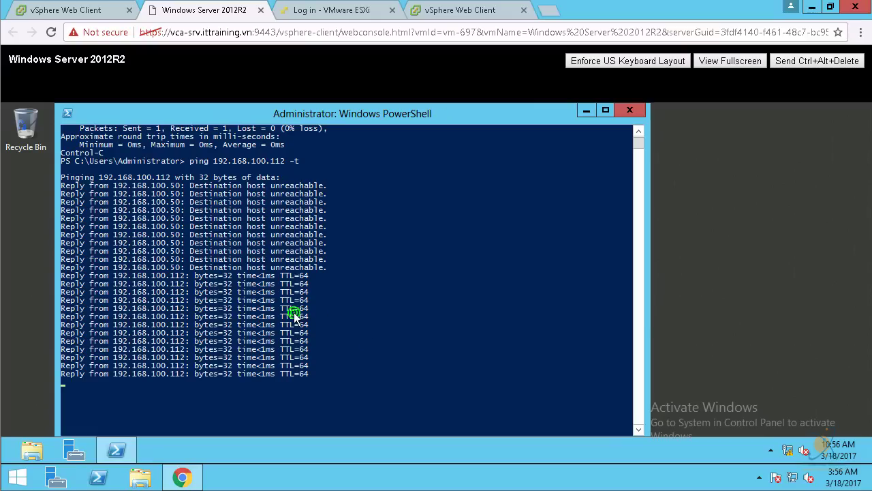
pyautogui.click(294, 313)
pyautogui.click(292, 308)
pyautogui.click(292, 308)
pyautogui.click(313, 336)
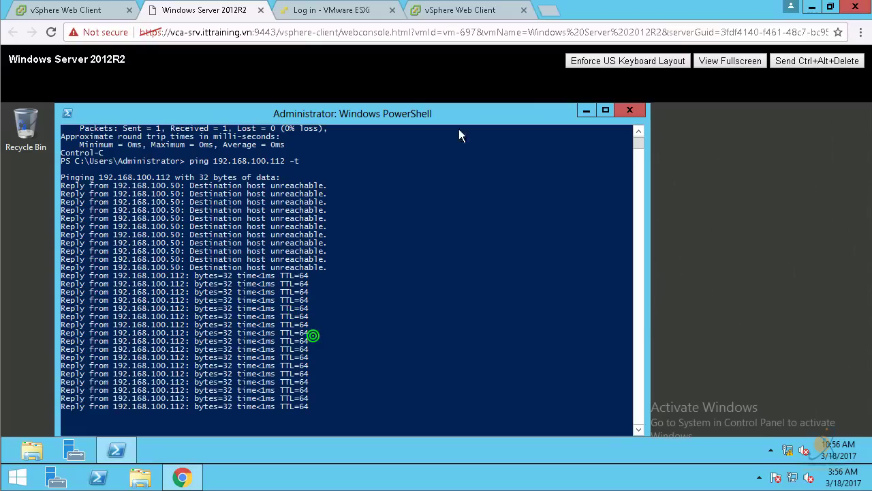
pyautogui.moveTo(606, 110); pyautogui.dragTo(551, 109)
pyautogui.click(359, 262)
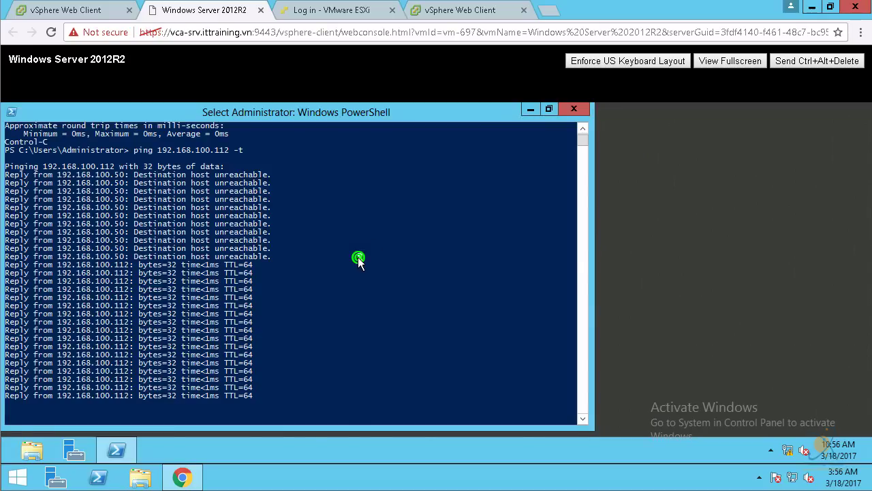
pyautogui.hotkey('ctrl', 'c')
pyautogui.press('Return')
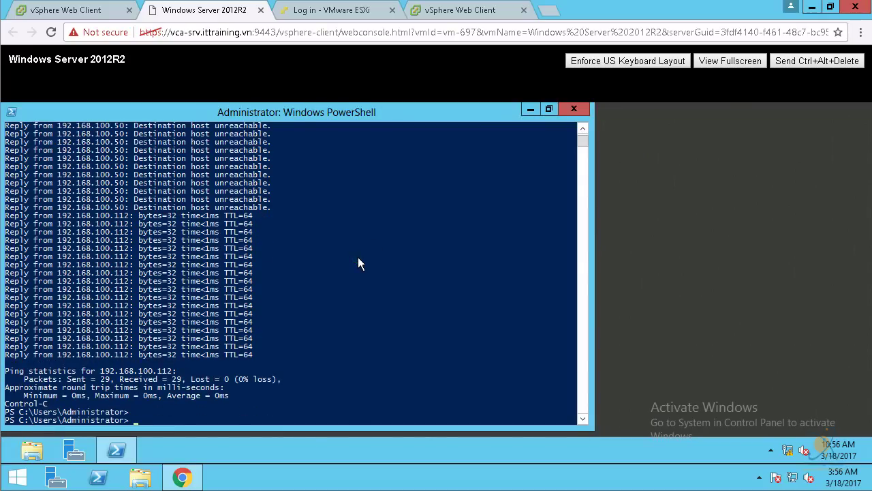
pyautogui.rightClick(793, 477)
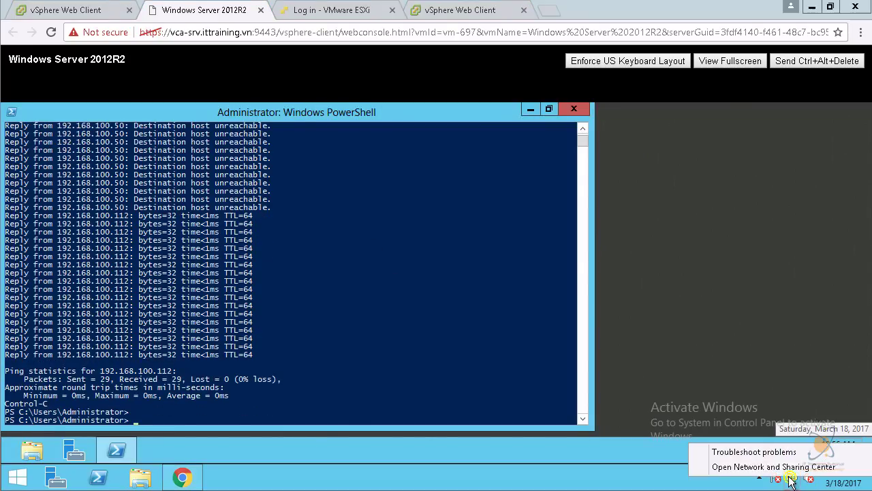
# Read Prod_Network's IPv4 address 192.168.100.100 from its connection Details, then close the dialogs.
pyautogui.click(777, 469)
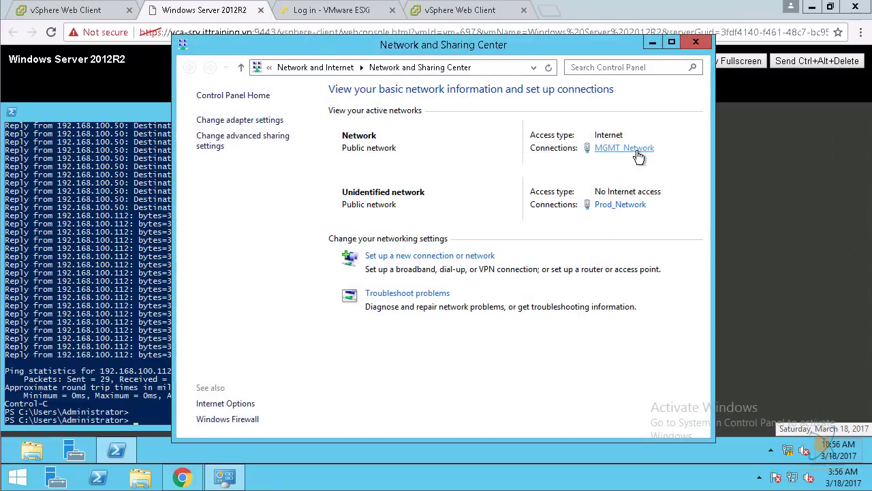
pyautogui.click(612, 205)
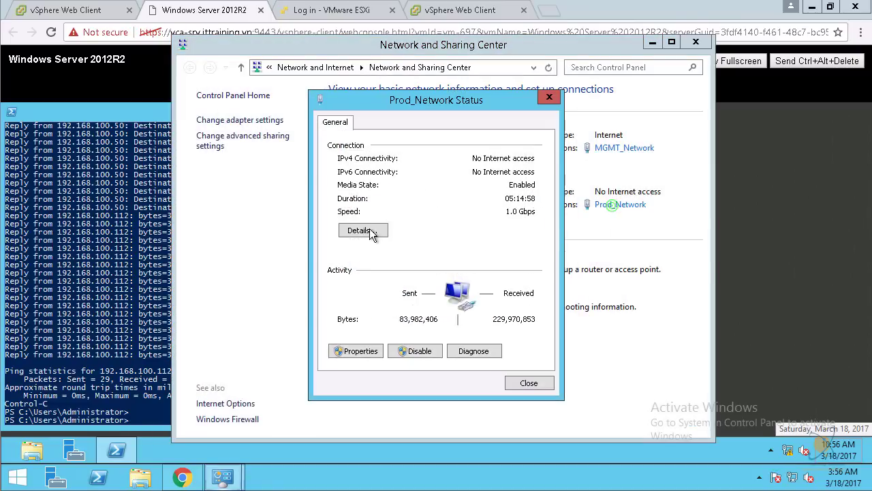
pyautogui.click(378, 229)
pyautogui.click(458, 216)
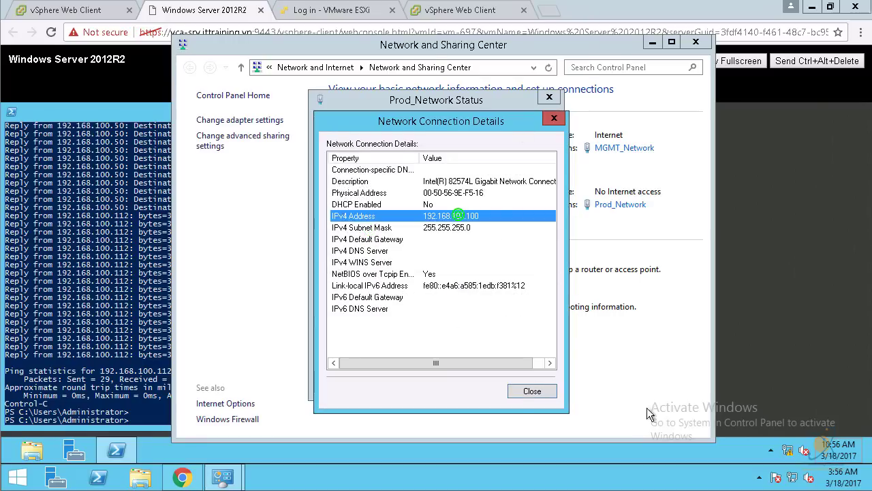
pyautogui.click(535, 390)
pyautogui.click(536, 384)
pyautogui.click(697, 41)
# Run a continuous ping 192.168.100.100 -t in PowerShell.
pyautogui.click(321, 266)
pyautogui.write('ping 192.168')
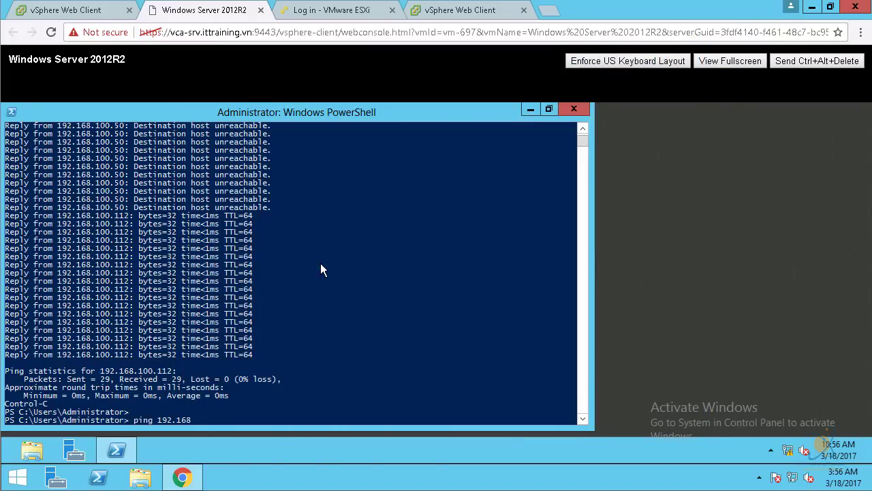
pyautogui.write('.100.100 -t')
pyautogui.press('Return')
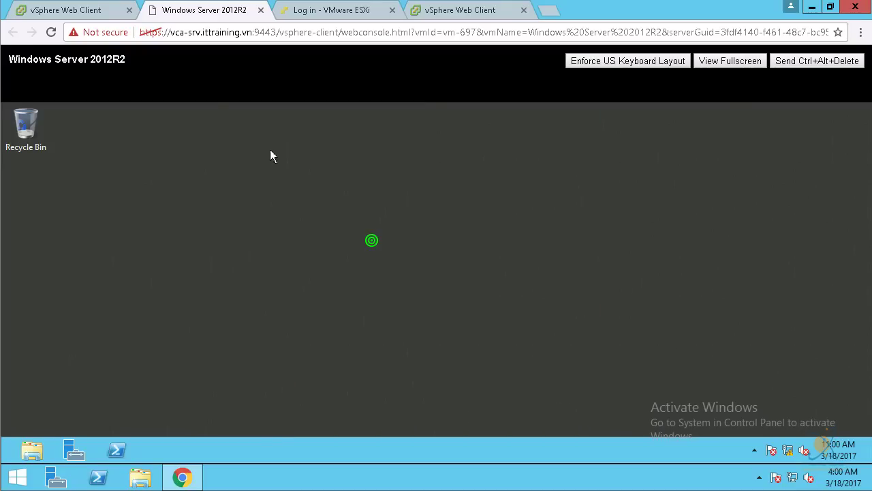
# Review esxi-01's virtual switches and the vmnic0 adapter details, then select vSwitch0.
pyautogui.click(78, 10)
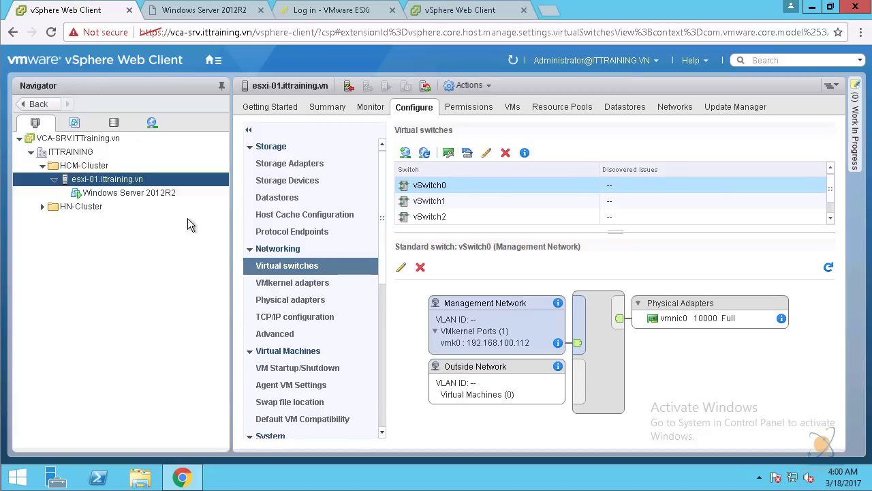
pyautogui.click(286, 303)
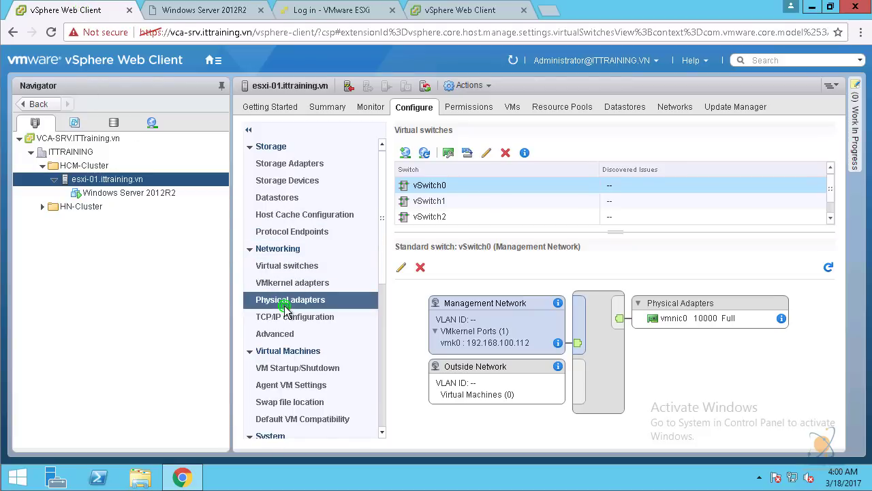
pyautogui.click(284, 267)
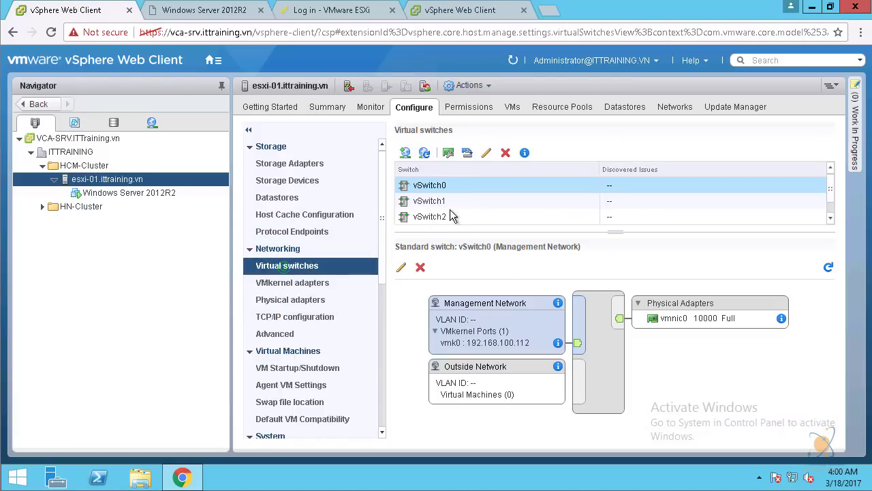
pyautogui.click(436, 200)
pyautogui.click(468, 185)
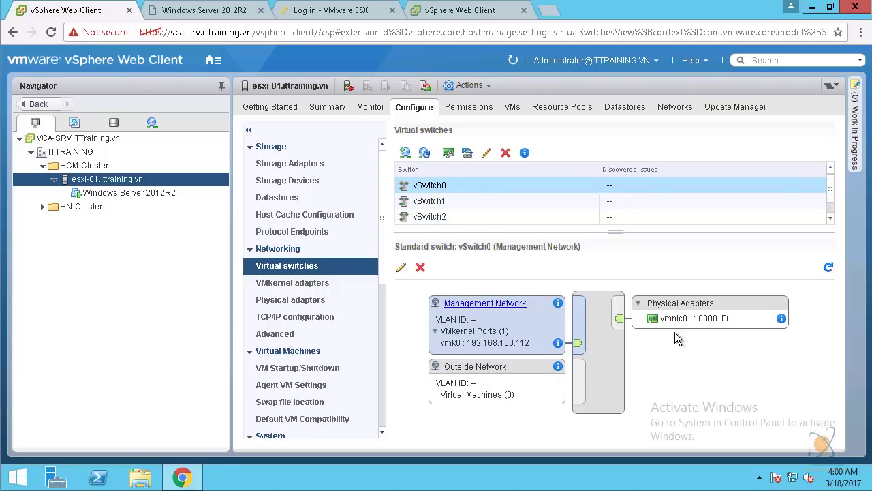
pyautogui.click(781, 319)
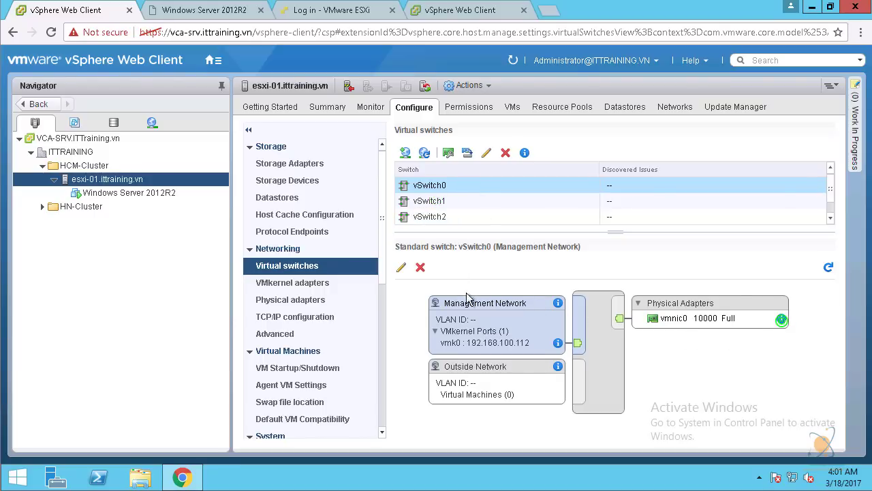
pyautogui.click(444, 185)
# Set vSwitch0's promiscuous mode, MAC address changes and forged transmits to Accept.
pyautogui.click(488, 154)
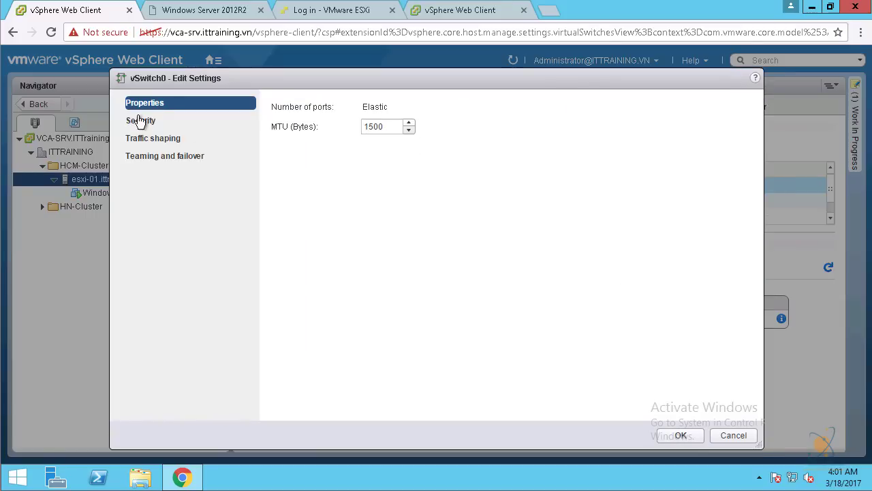
pyautogui.click(154, 127)
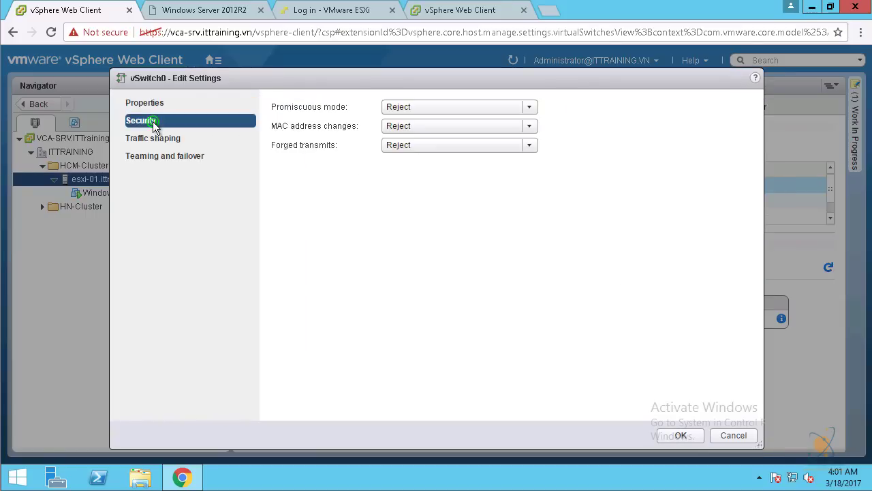
pyautogui.click(347, 111)
pyautogui.click(419, 108)
pyautogui.click(403, 137)
pyautogui.click(408, 128)
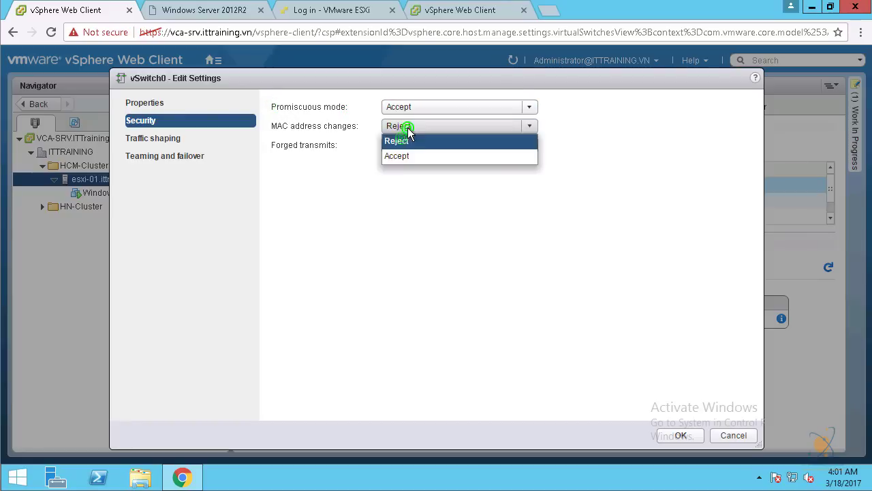
pyautogui.click(399, 155)
pyautogui.click(407, 147)
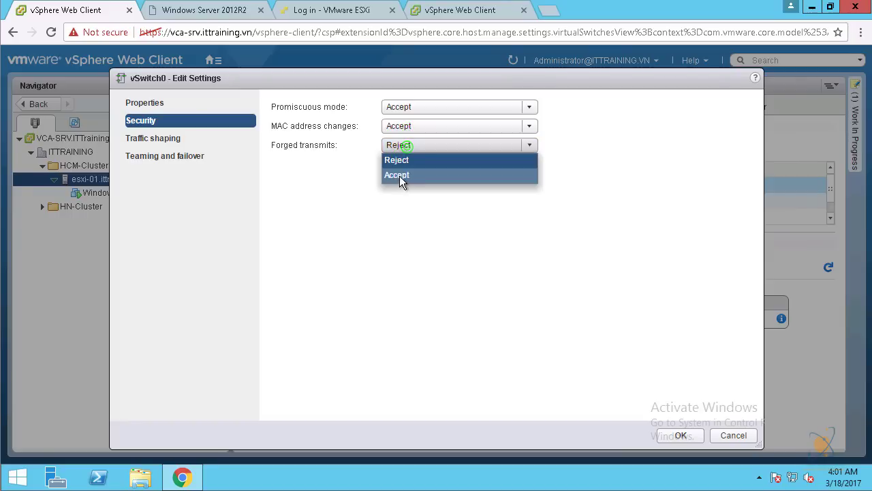
pyautogui.click(399, 175)
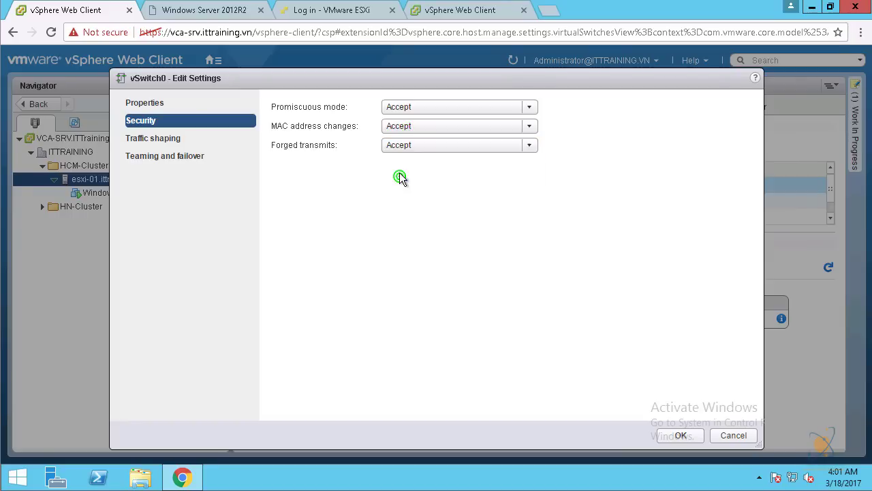
pyautogui.click(682, 435)
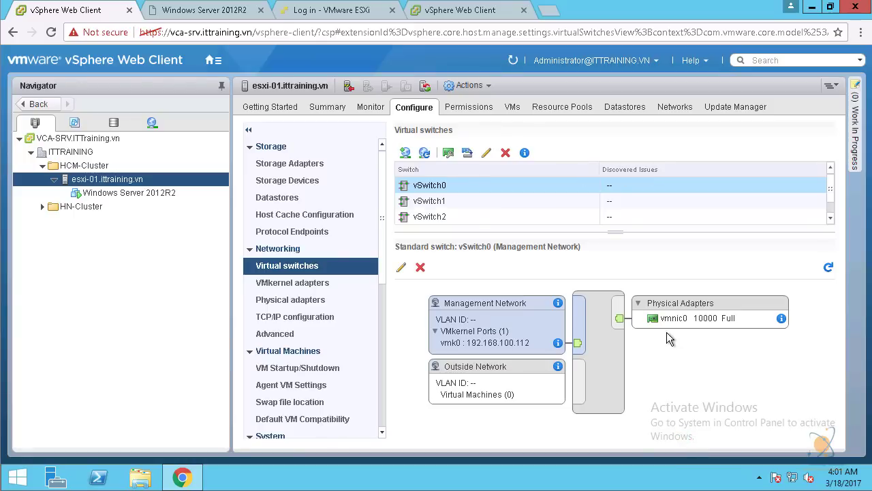
# Set vSwitch1's promiscuous mode, MAC address changes and forged transmits to Accept.
pyautogui.click(458, 201)
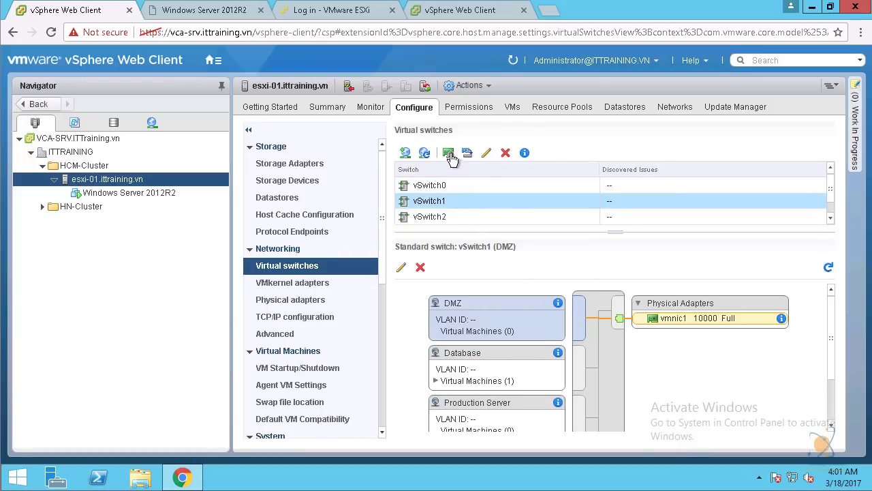
pyautogui.click(486, 153)
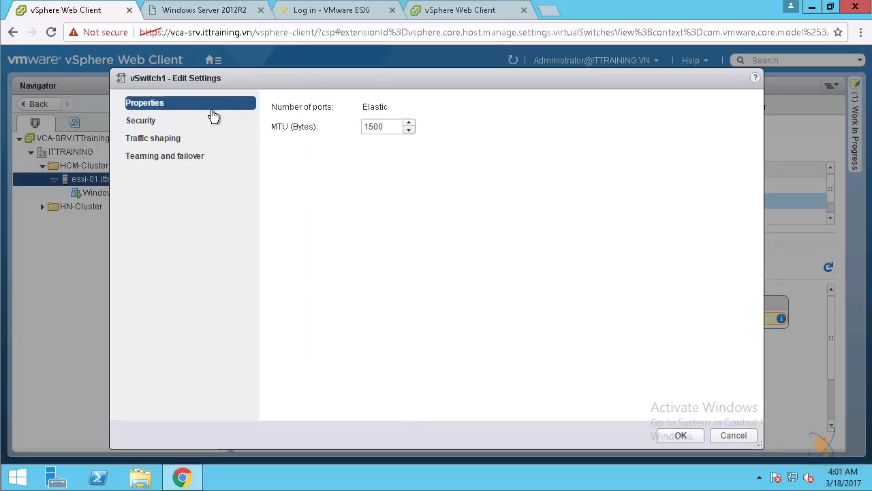
pyautogui.click(149, 121)
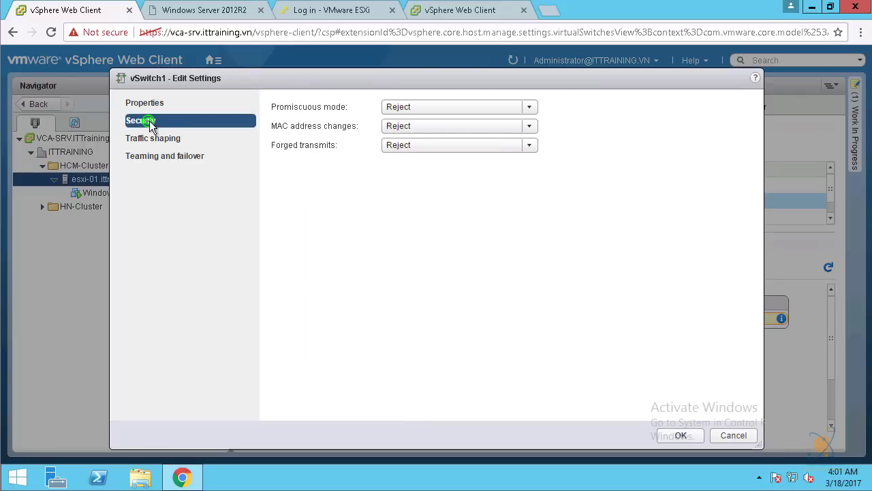
pyautogui.click(407, 107)
pyautogui.click(402, 137)
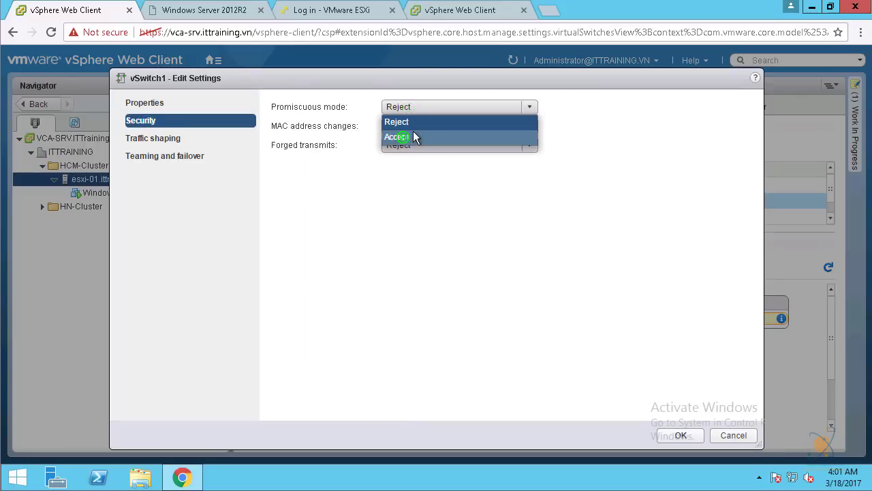
pyautogui.click(409, 127)
pyautogui.click(400, 156)
pyautogui.click(403, 146)
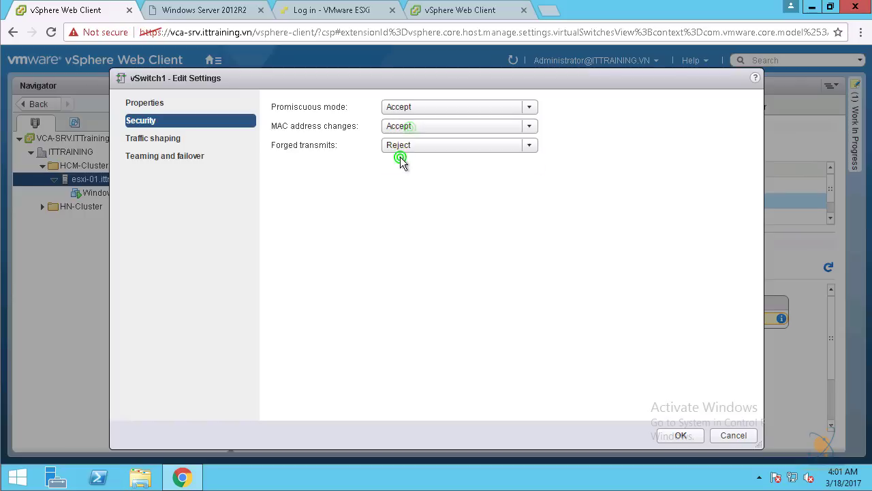
pyautogui.click(403, 176)
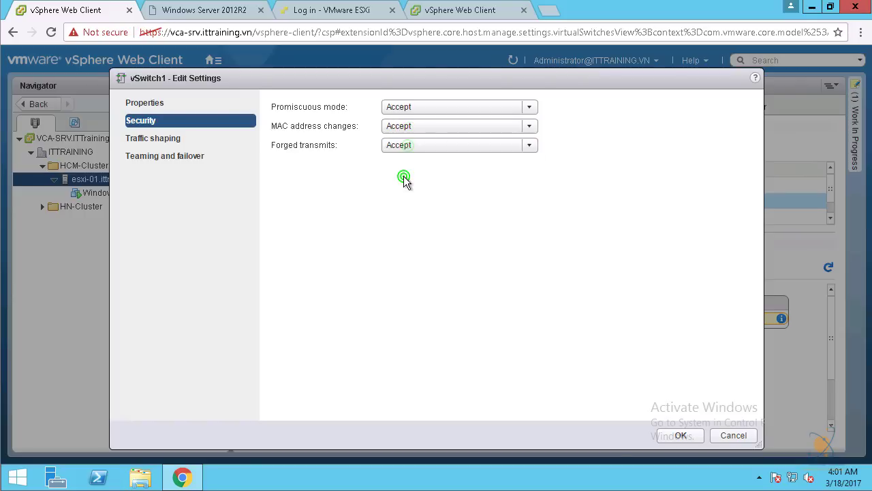
pyautogui.click(681, 435)
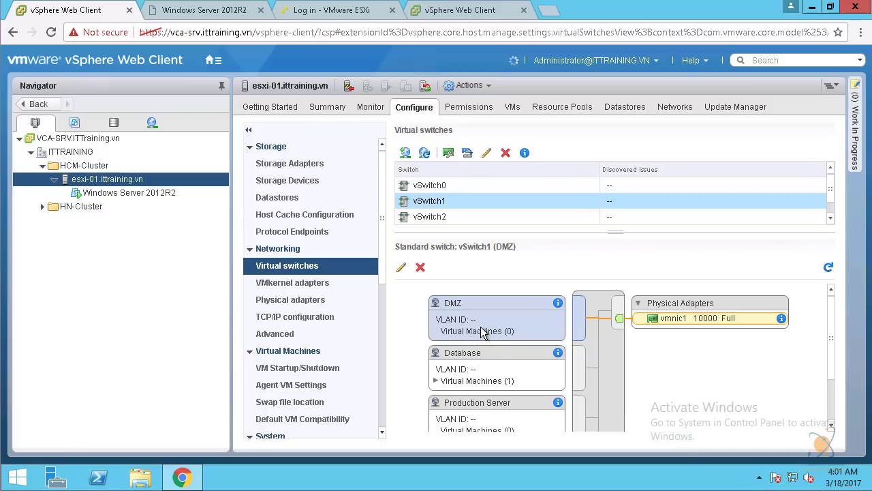
pyautogui.scroll(-3, 481, 340)
pyautogui.scroll(3, 475, 384)
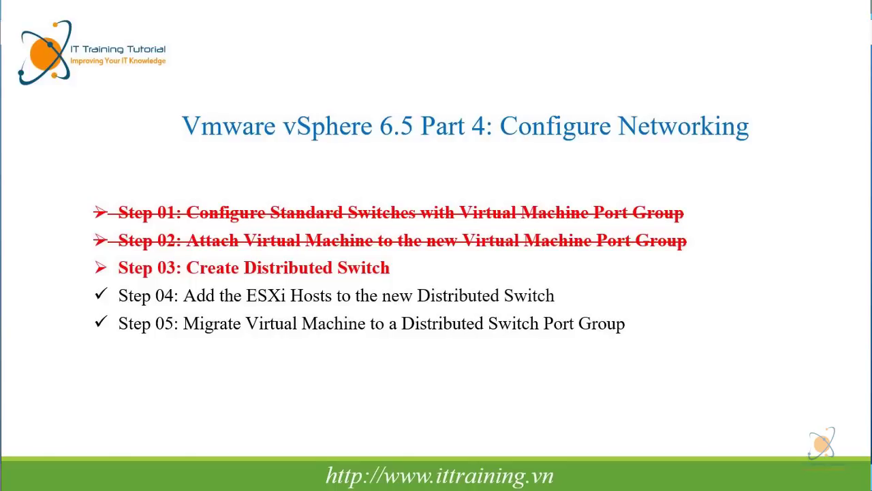
# Select VCA-SRV.ITTraining.vn in the Navigator to list its networks.
pyautogui.click(63, 139)
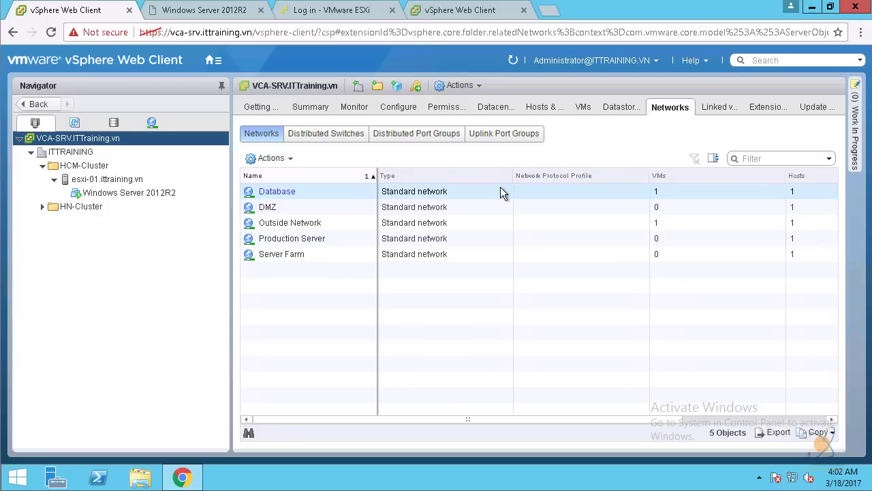
# Start a new distributed switch named DS-VMNIC0 in the Distributed Network folder.
pyautogui.click(331, 133)
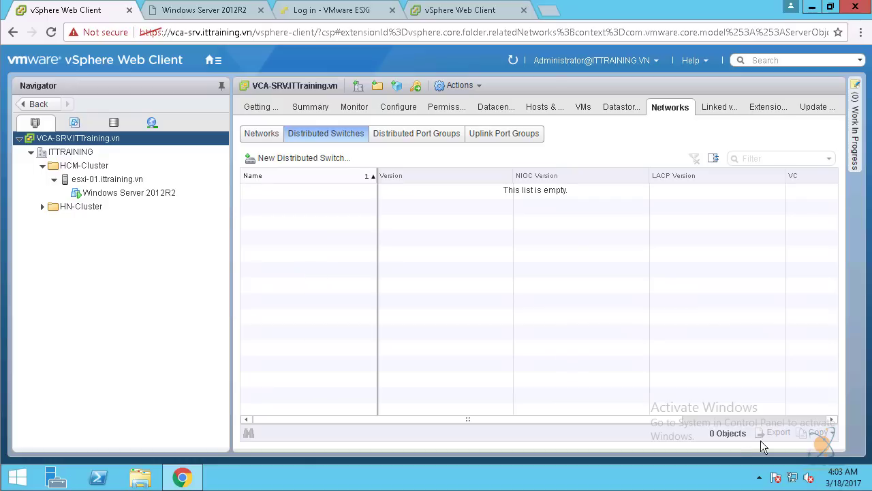
pyautogui.click(283, 161)
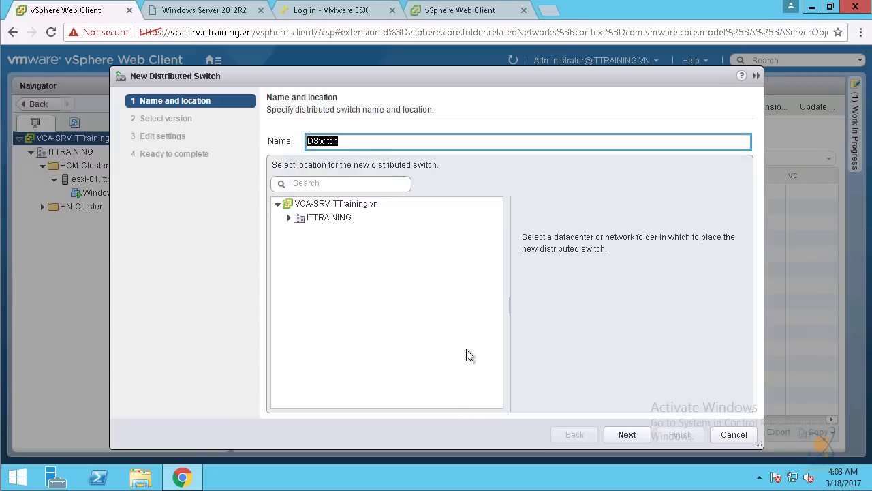
pyautogui.write('DS-VMNIC')
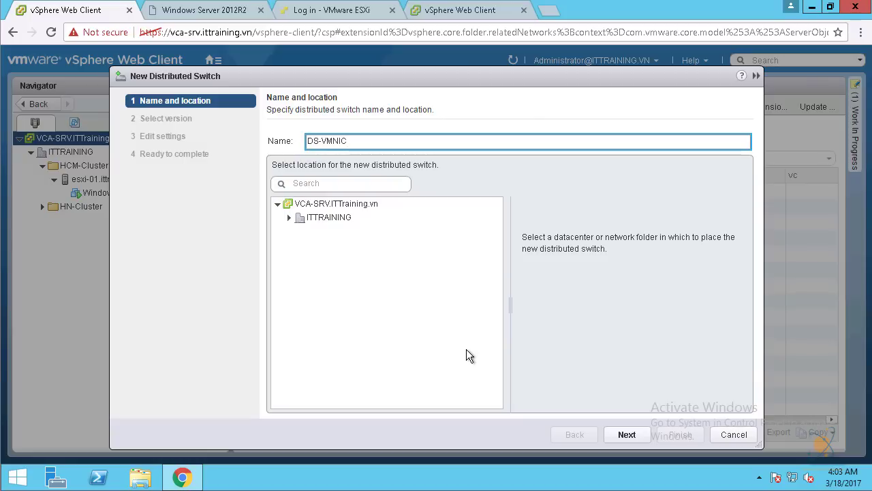
pyautogui.write('0')
pyautogui.click(289, 217)
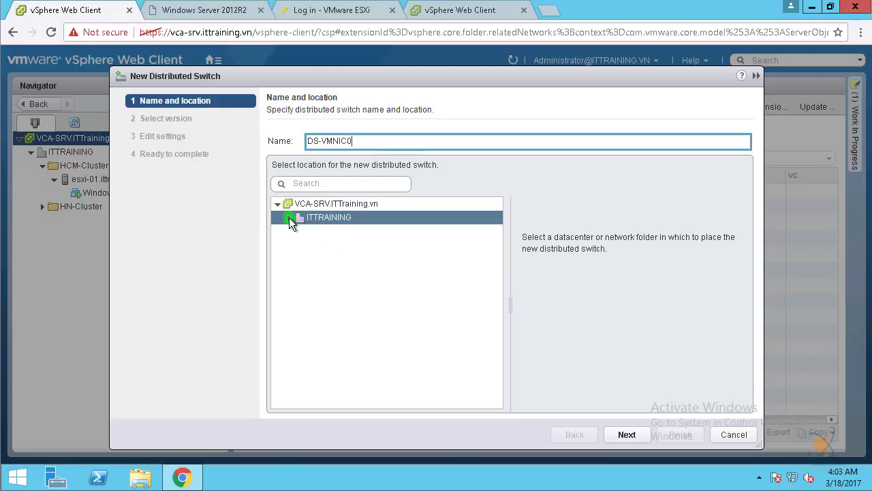
pyautogui.click(351, 230)
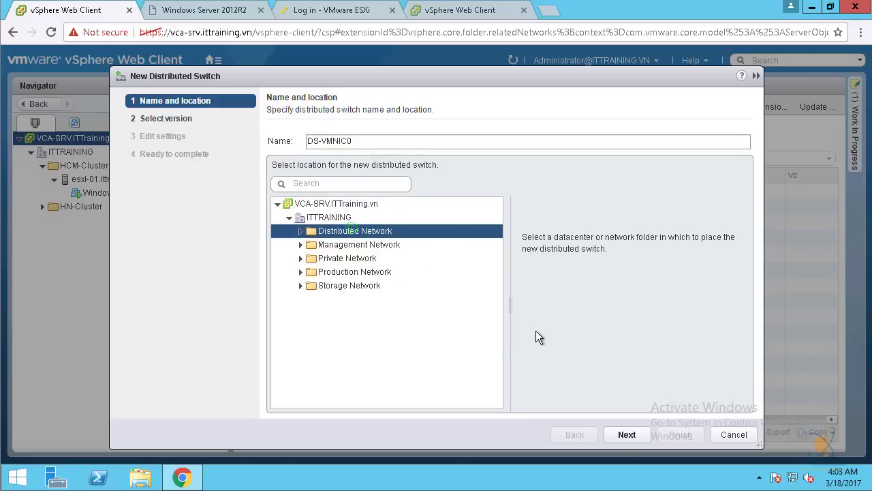
pyautogui.click(627, 434)
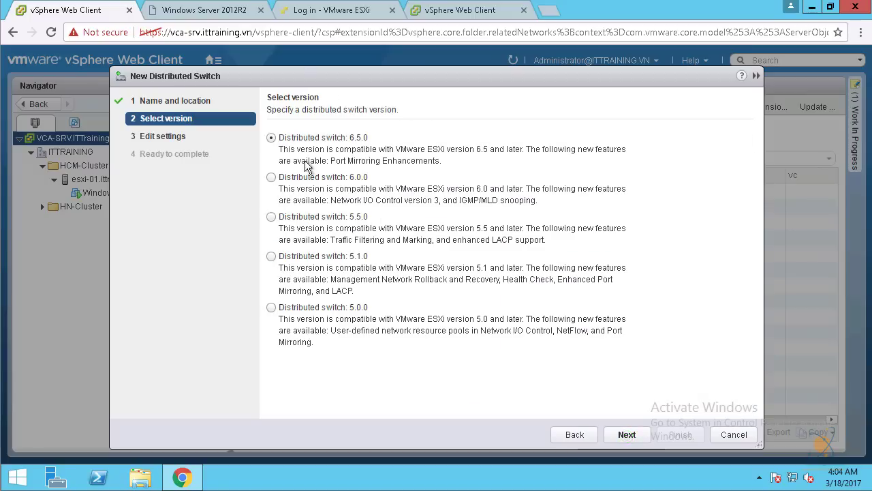
# Choose version 6.5.0, 1 uplink and default port group DPG-Outside Network, then finish.
pyautogui.click(270, 137)
pyautogui.click(627, 434)
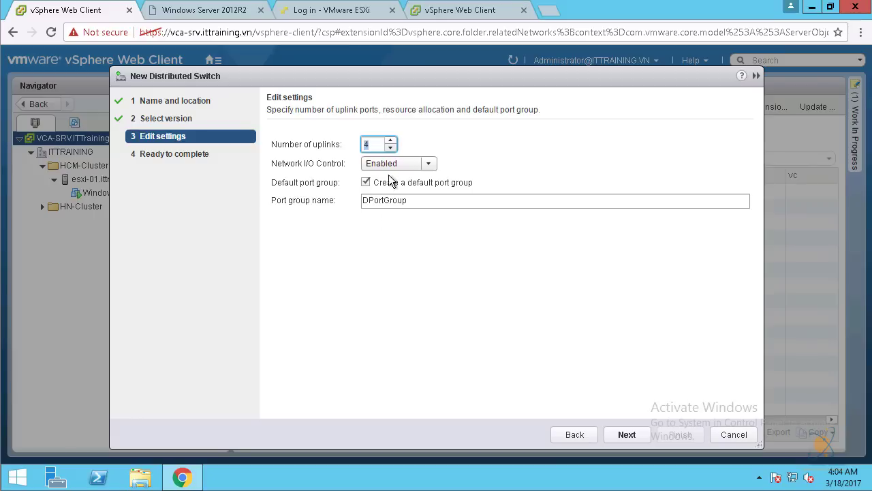
pyautogui.click(389, 148)
pyautogui.click(390, 148)
pyautogui.click(390, 148)
pyautogui.doubleClick(412, 199)
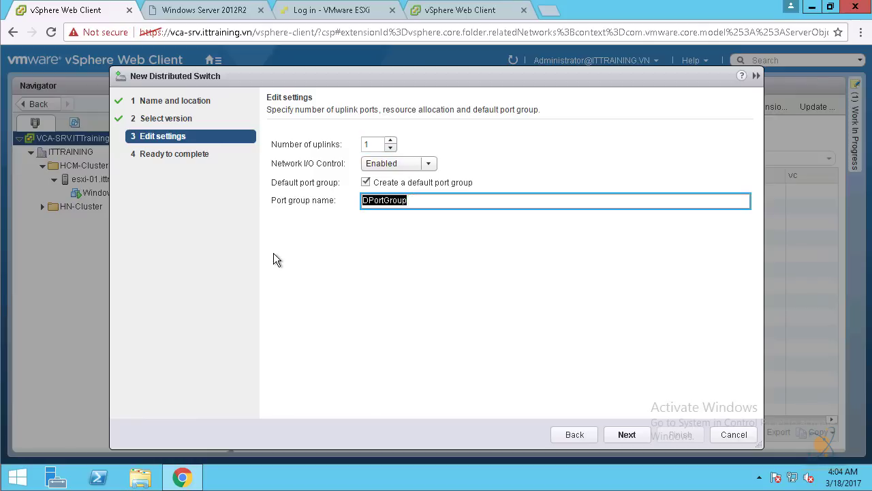
pyautogui.write('DPG-Outside')
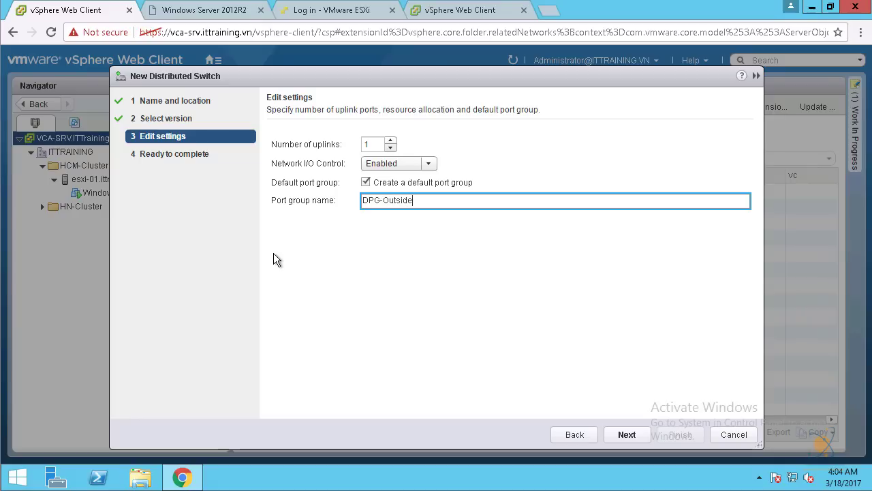
pyautogui.write(' Network')
pyautogui.click(630, 435)
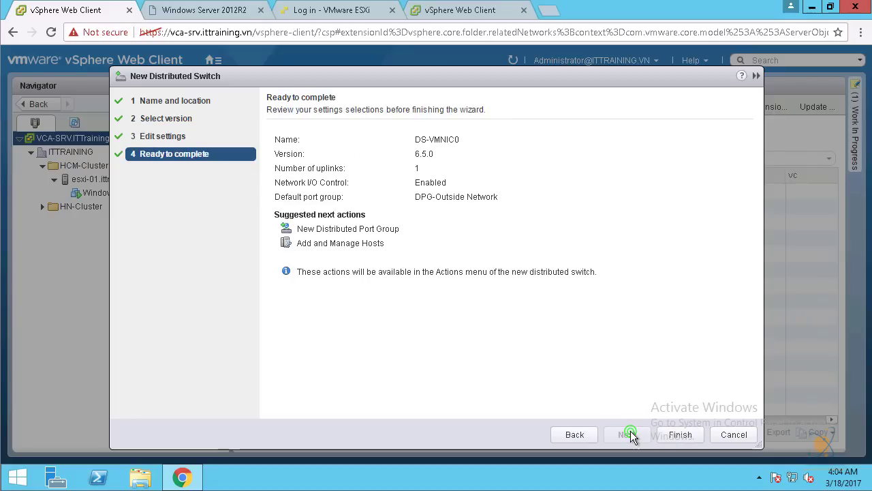
pyautogui.click(681, 434)
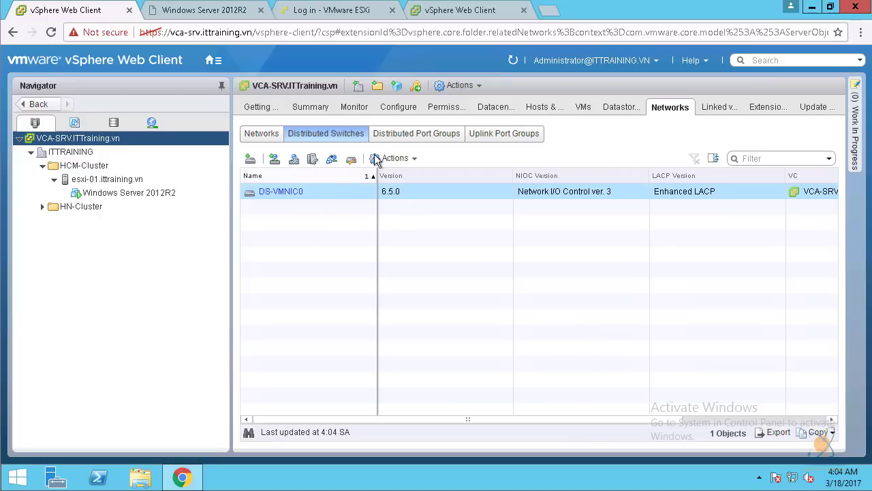
# On DS-VMNIC0, start a new distributed port group named DPG-Management Network.
pyautogui.click(414, 136)
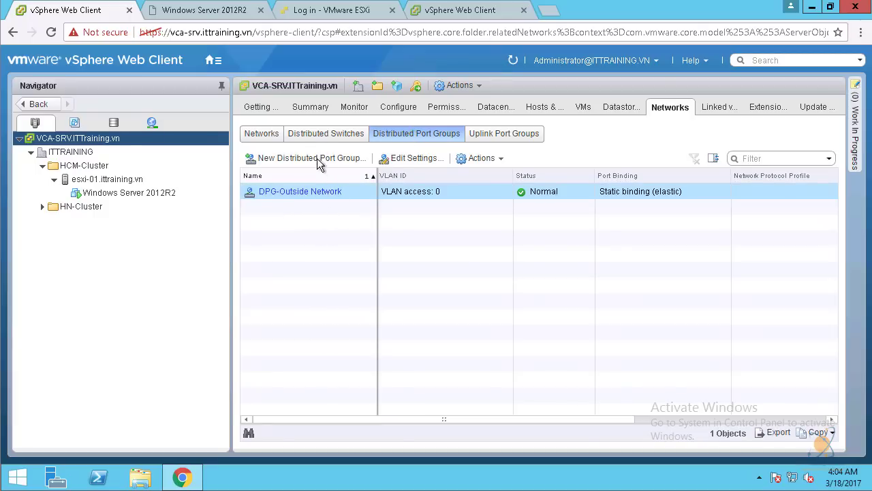
pyautogui.click(312, 137)
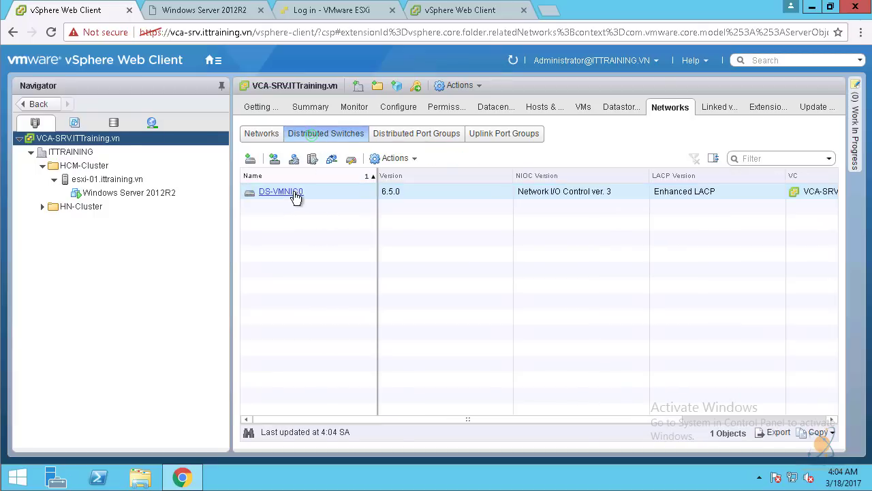
pyautogui.click(311, 137)
pyautogui.click(298, 193)
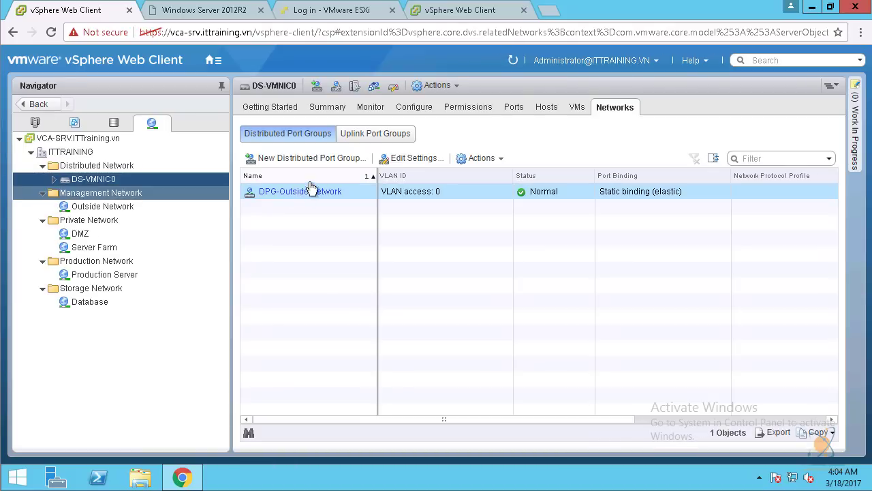
pyautogui.click(302, 161)
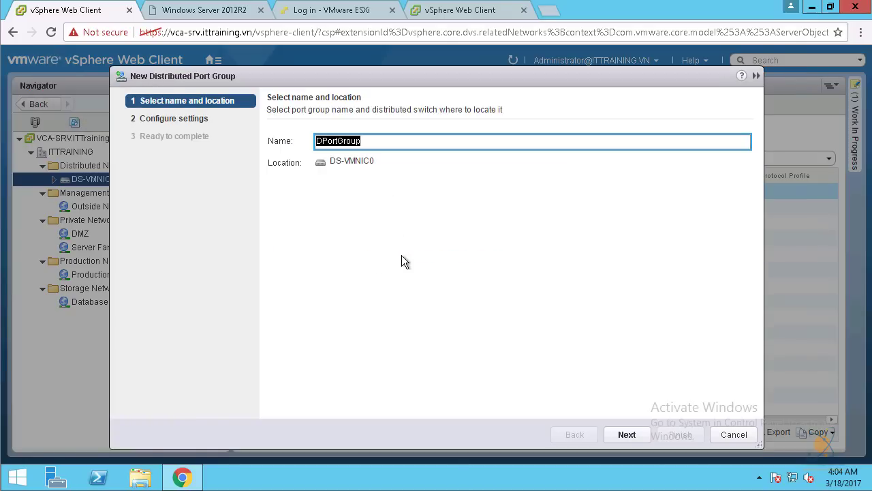
pyautogui.write('DPG-')
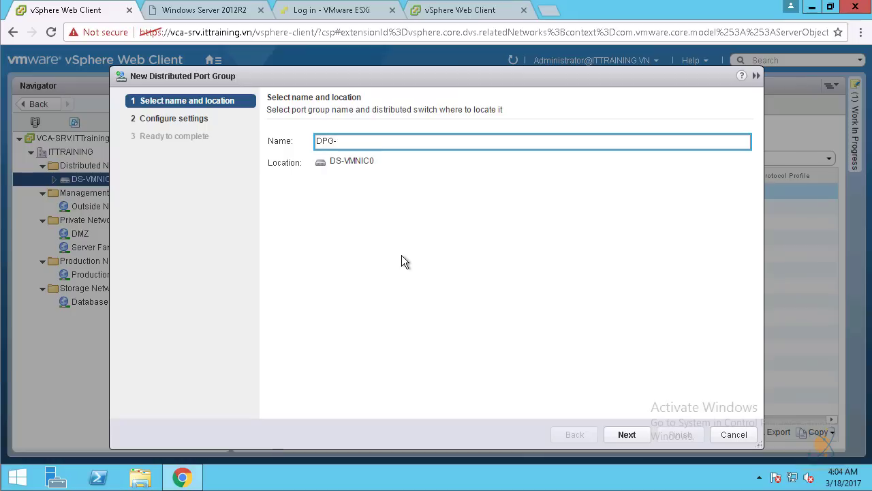
pyautogui.write('Management Network')
# Keep static binding, elastic allocation and default resource pool, finish, and select the port group.
pyautogui.click(628, 434)
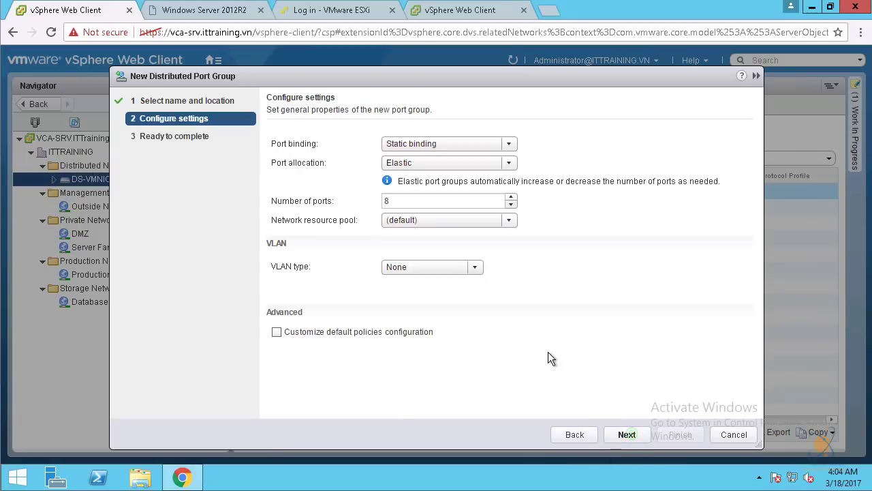
pyautogui.click(433, 220)
pyautogui.click(433, 221)
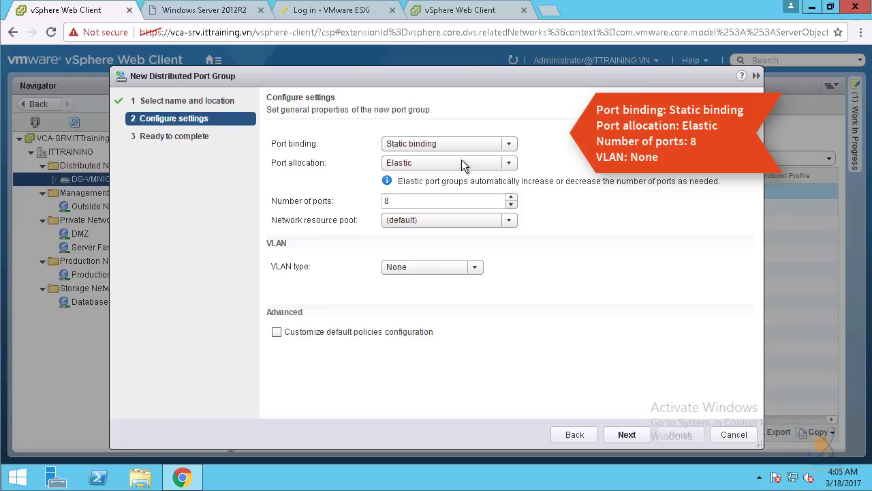
pyautogui.click(510, 144)
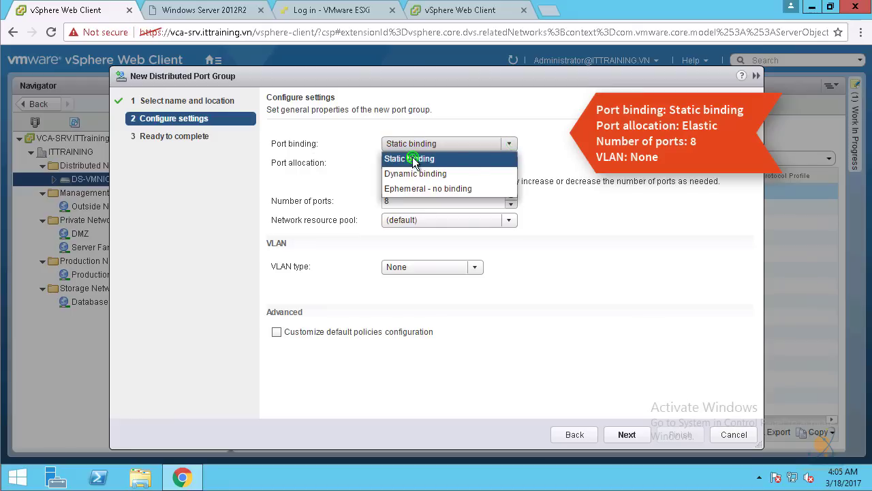
pyautogui.click(408, 159)
pyautogui.click(510, 163)
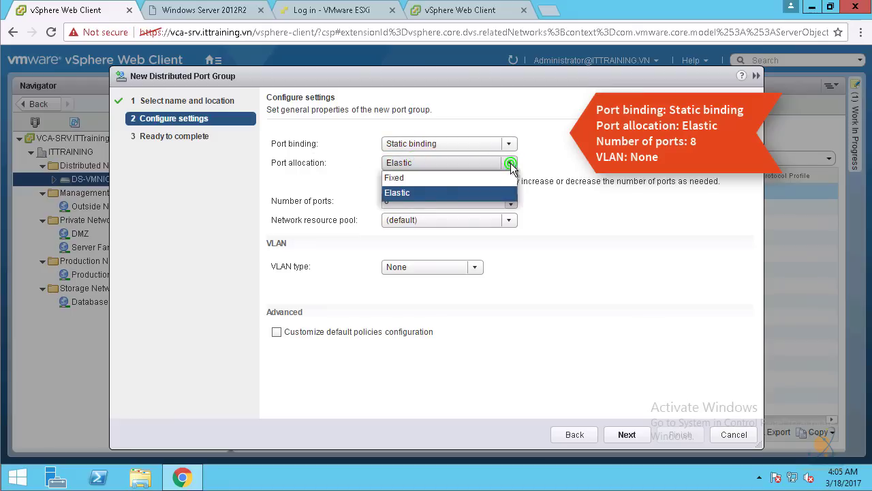
pyautogui.click(402, 192)
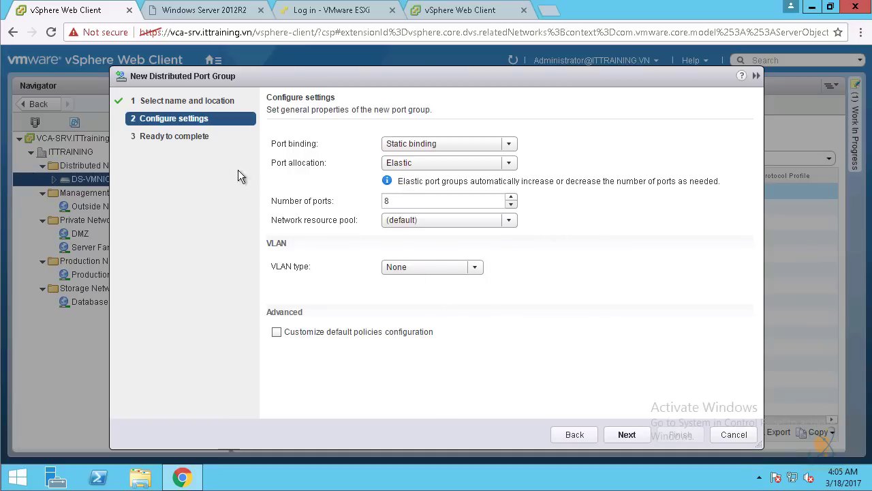
pyautogui.click(625, 435)
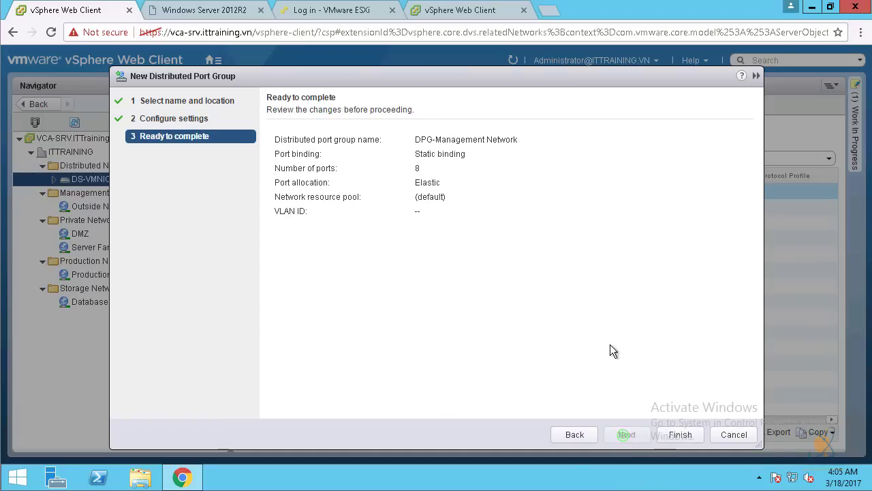
pyautogui.click(678, 435)
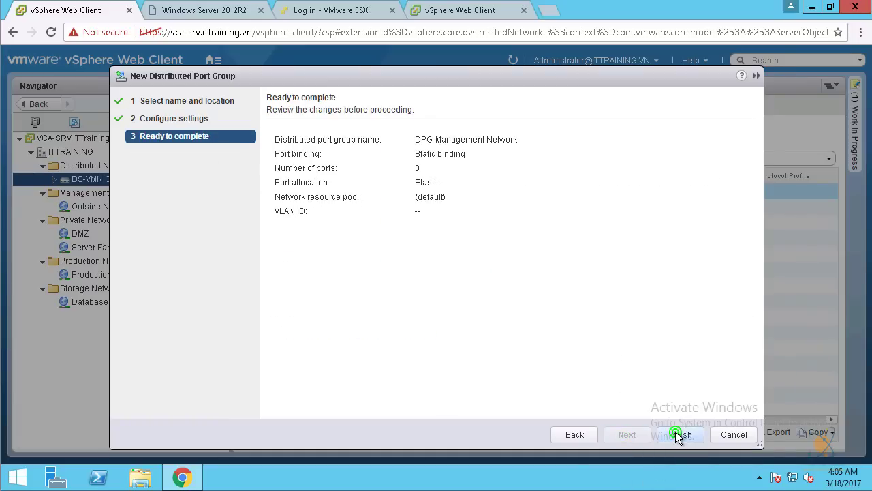
pyautogui.click(289, 208)
pyautogui.click(306, 193)
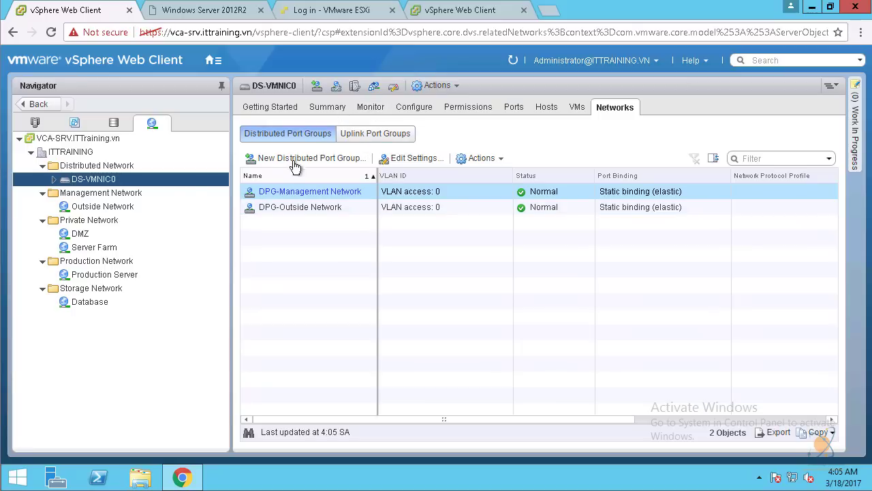
# Launch Add and Manage Hosts on DS-VMNIC0 with the Add hosts option.
pyautogui.click(82, 139)
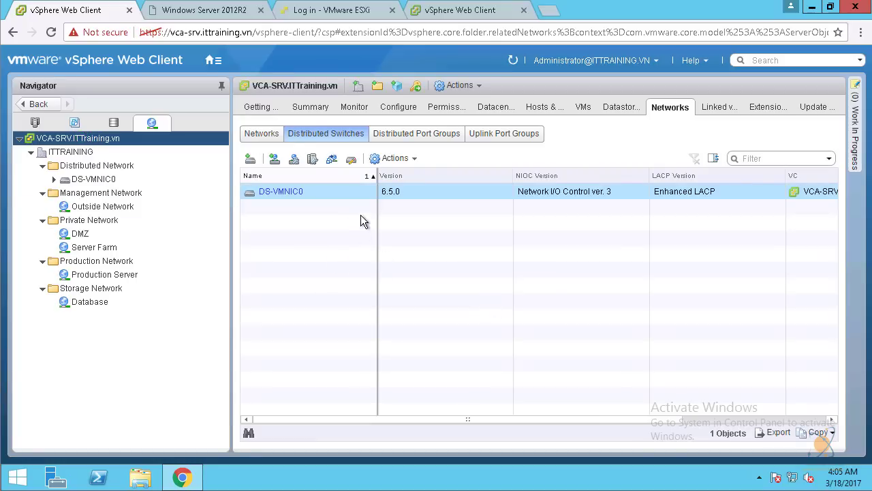
pyautogui.click(281, 191)
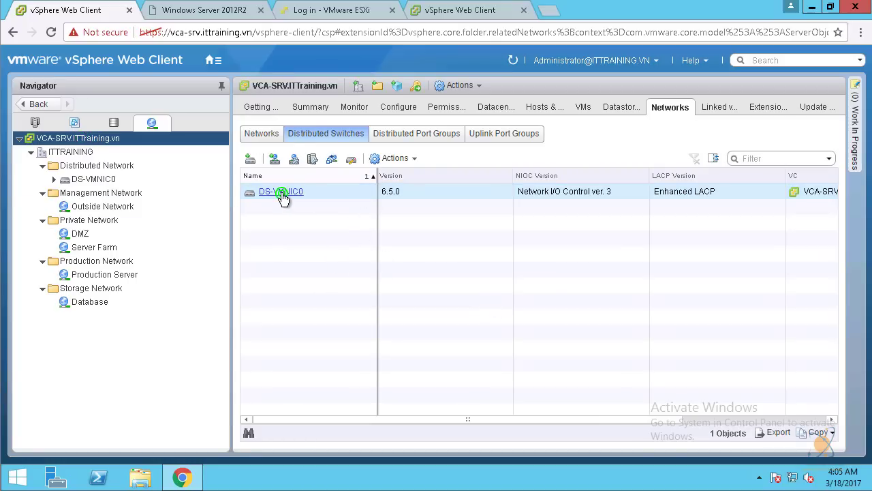
pyautogui.click(313, 193)
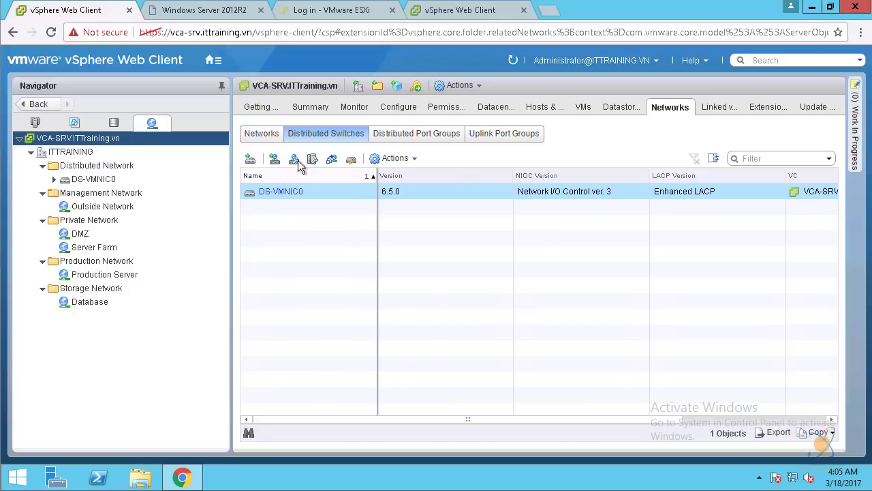
pyautogui.rightClick(303, 195)
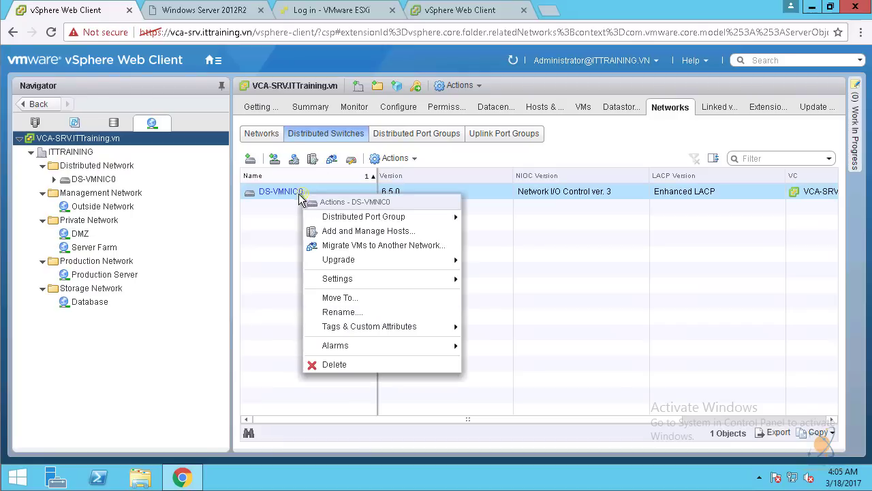
pyautogui.click(361, 233)
pyautogui.click(263, 131)
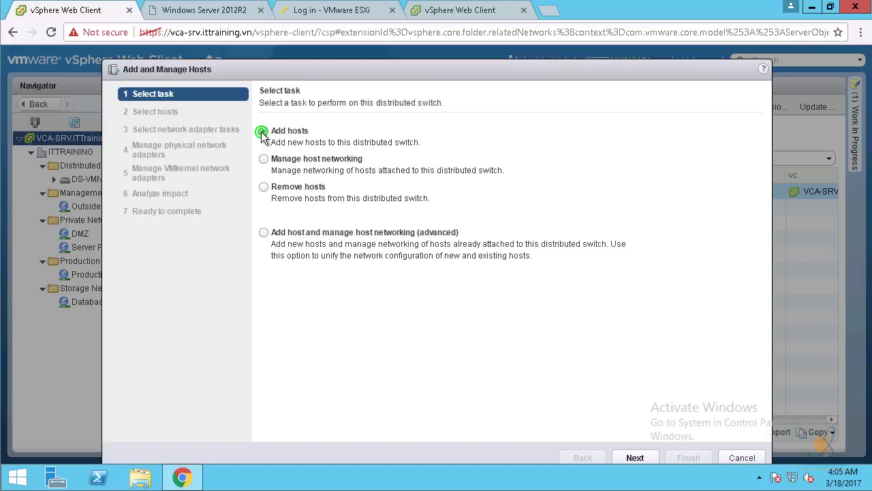
pyautogui.click(635, 457)
# Add esxi-01 as a new host and choose to manage physical and VMkernel adapters.
pyautogui.moveTo(430, 71); pyautogui.dragTo(414, 40)
pyautogui.click(281, 105)
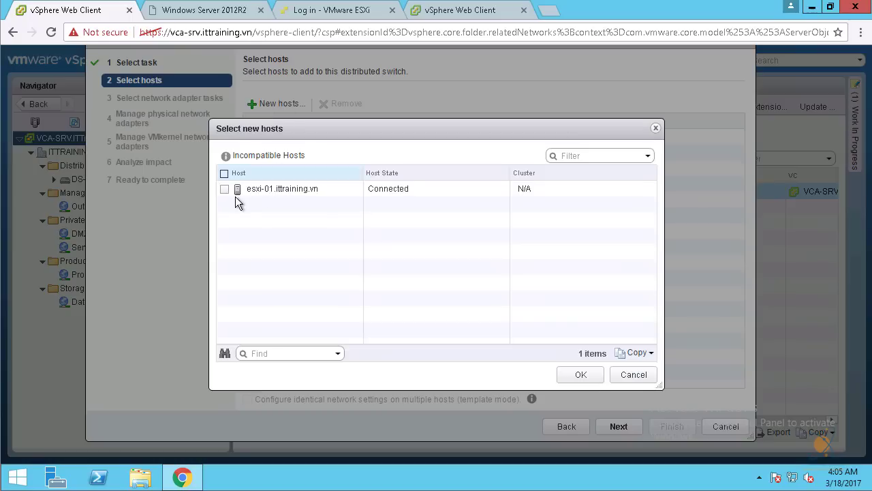
pyautogui.click(224, 188)
pyautogui.click(576, 375)
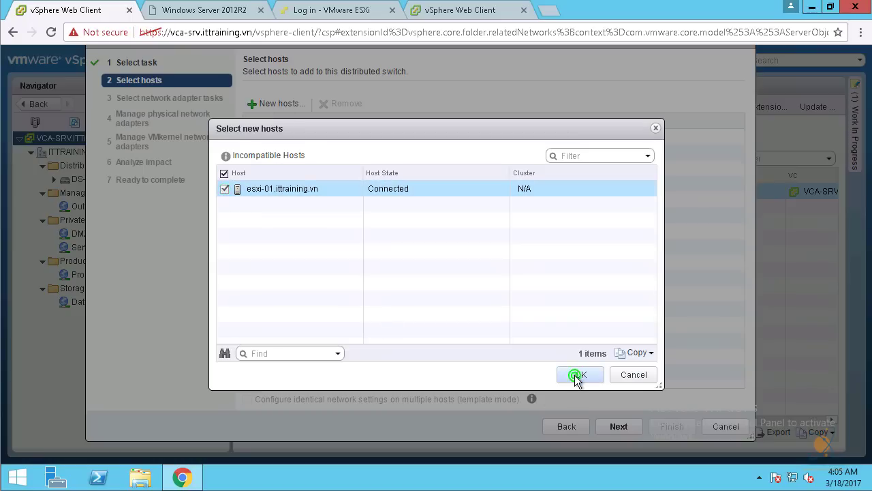
pyautogui.click(619, 426)
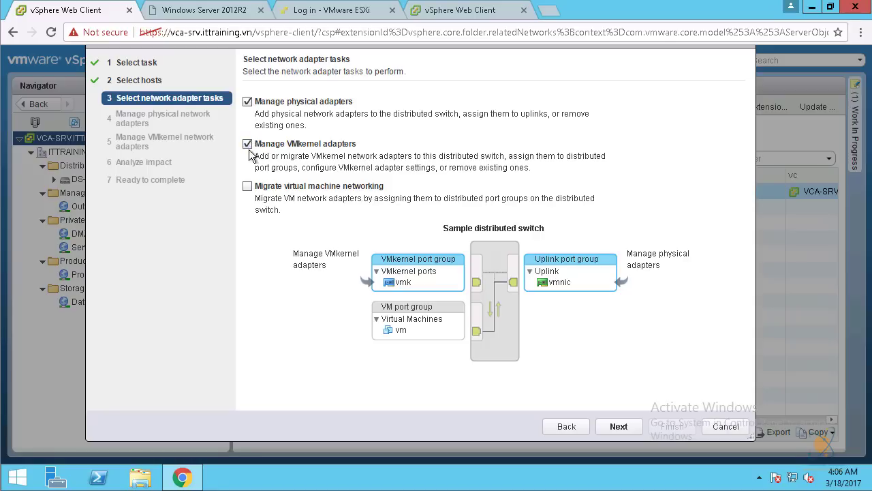
pyautogui.click(722, 426)
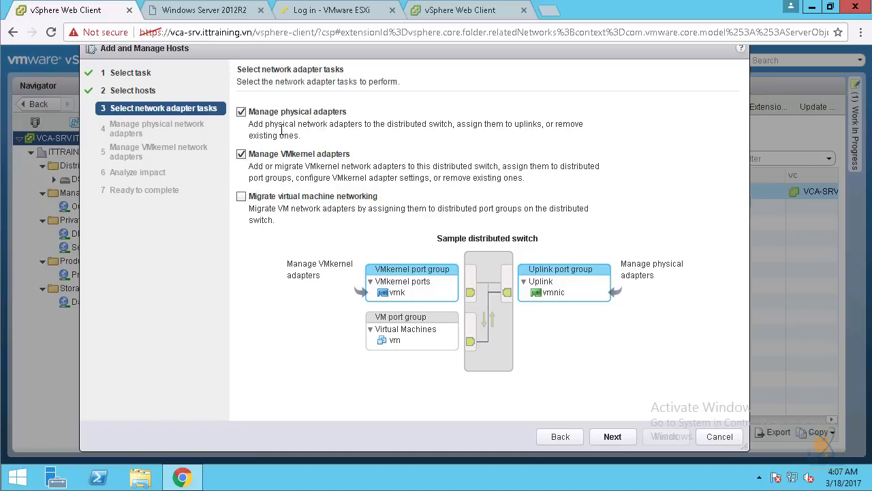
pyautogui.click(613, 436)
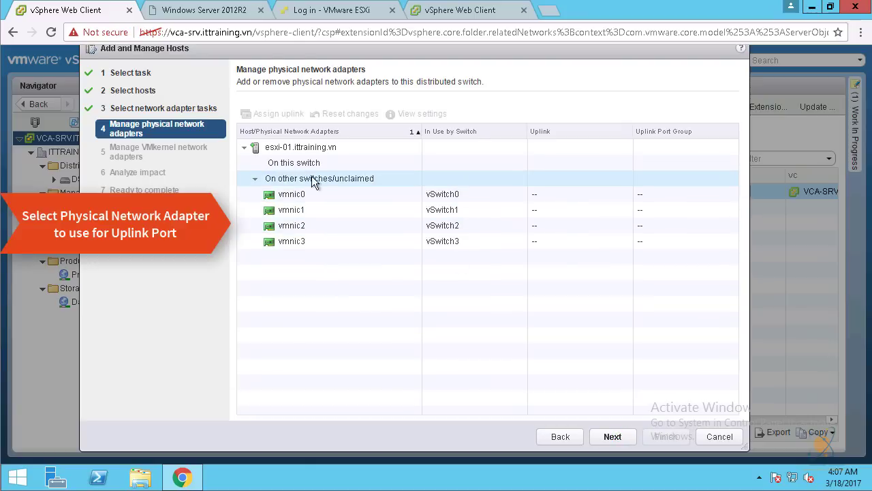
# Assign physical adapter vmnic0 to Uplink 1.
pyautogui.click(288, 194)
pyautogui.click(268, 114)
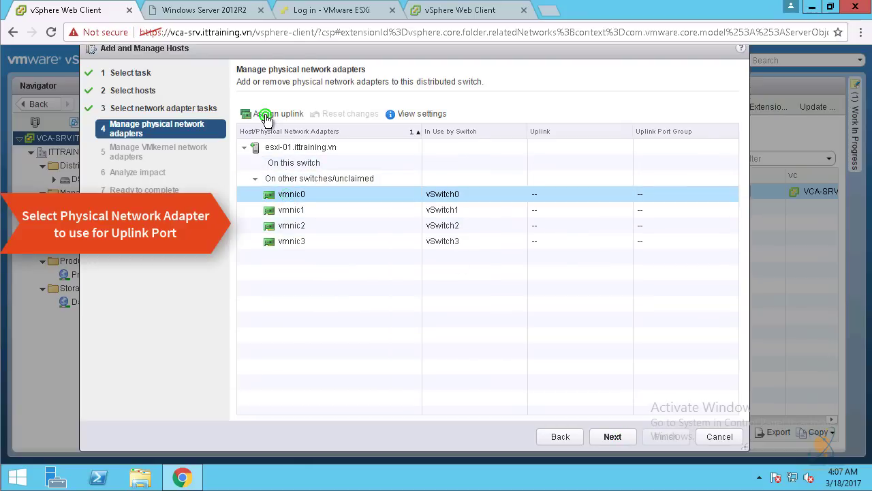
pyautogui.click(516, 359)
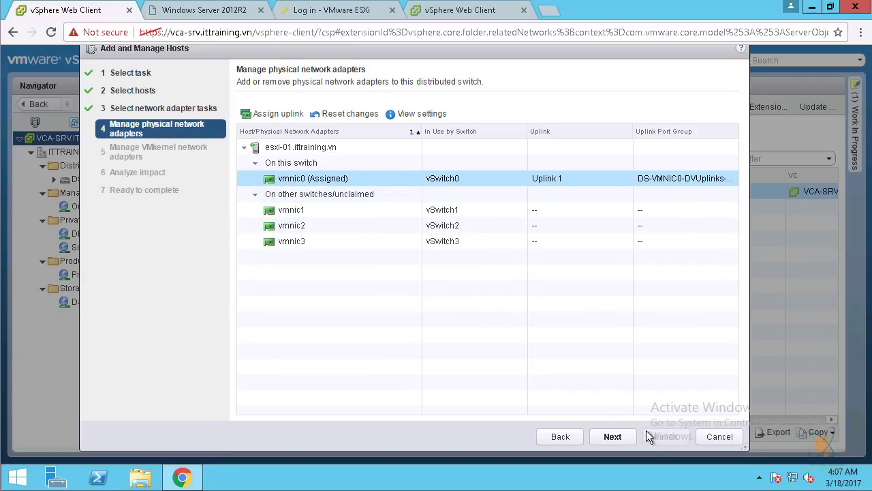
pyautogui.click(615, 437)
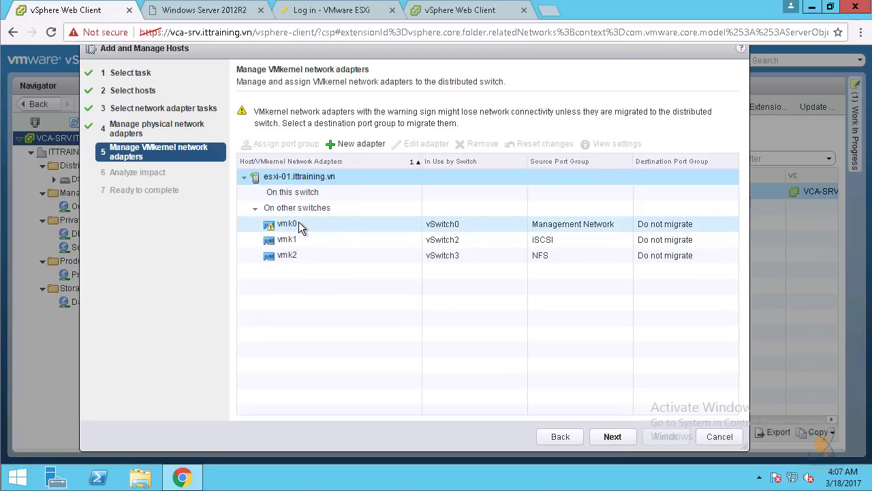
# Migrate vmk0 to the DPG-Management Network port group and continue to impact analysis.
pyautogui.click(300, 227)
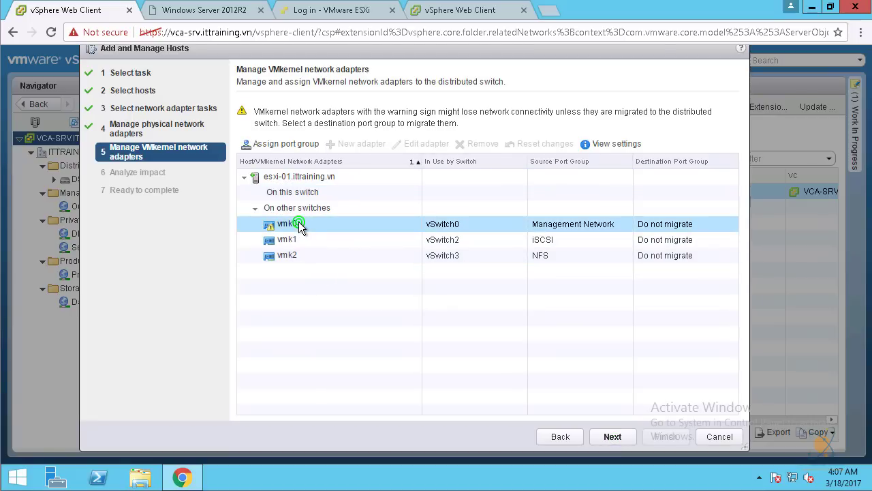
pyautogui.click(282, 144)
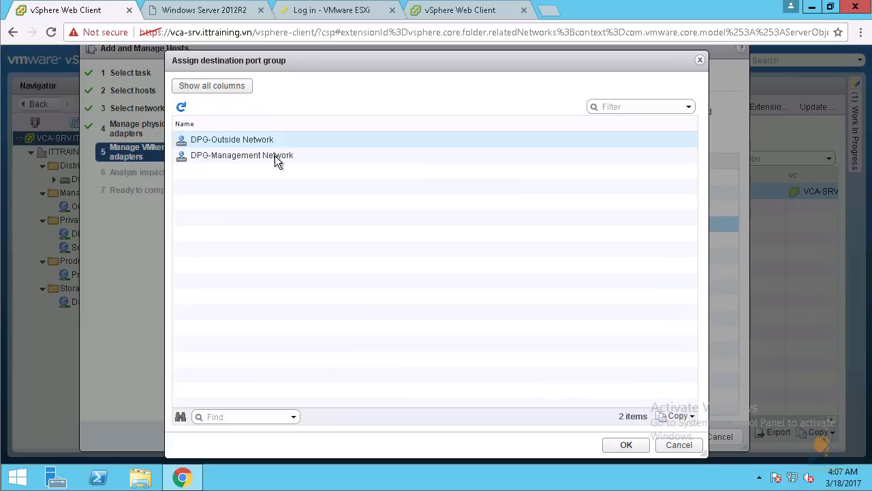
pyautogui.click(236, 160)
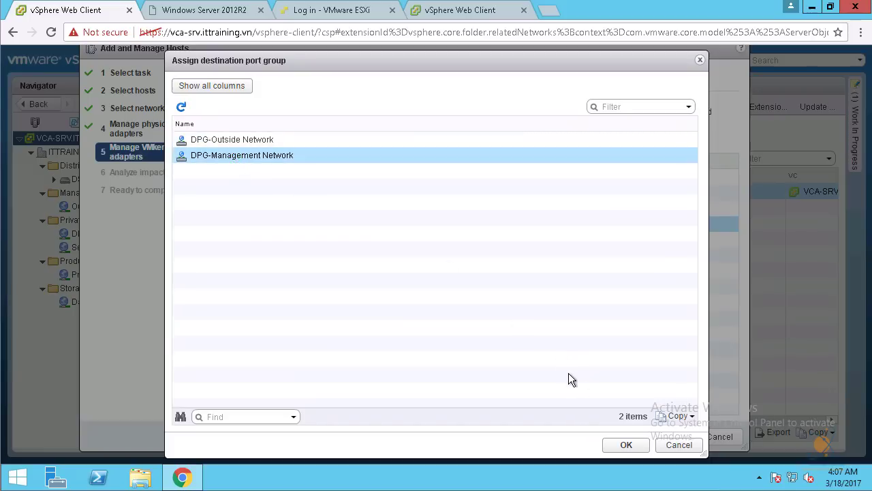
pyautogui.click(625, 445)
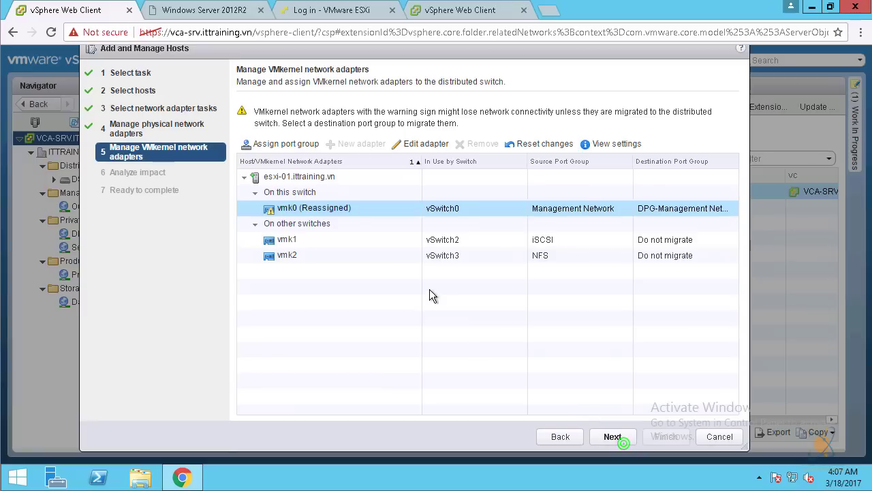
pyautogui.click(320, 212)
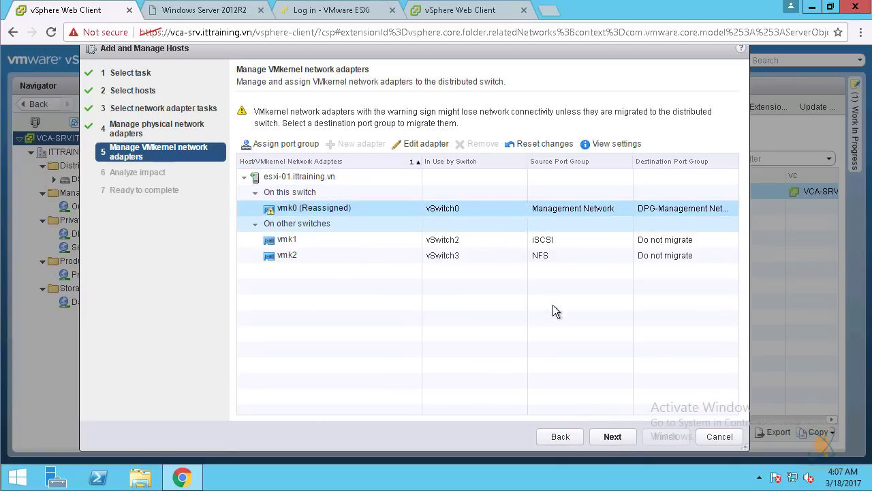
pyautogui.click(610, 438)
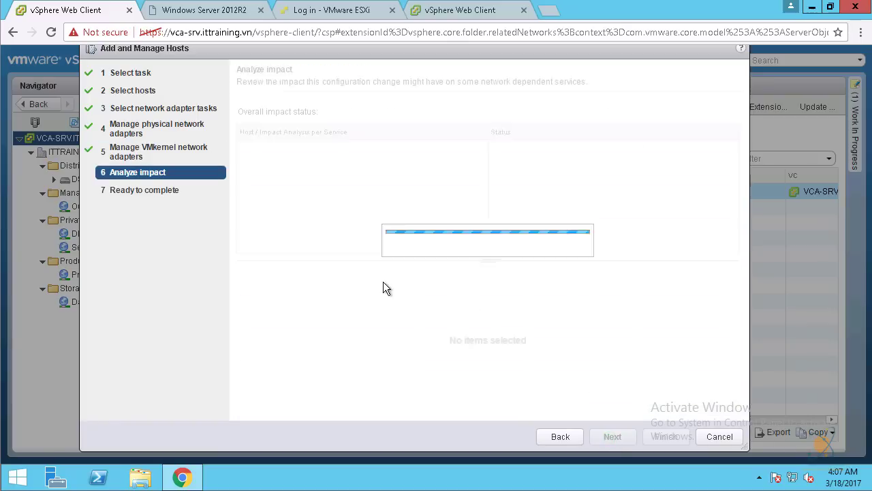
# Review the iSCSI impact and finish adding esxi-01 to DS-VMNIC0.
pyautogui.click(319, 163)
pyautogui.click(622, 437)
pyautogui.click(659, 436)
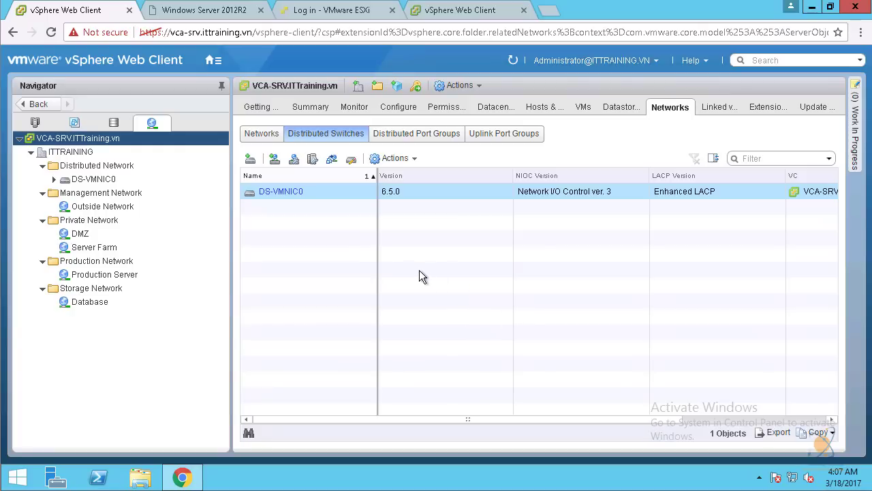
# Enable the Recent Tasks panel in Layout Settings, check the completed tasks, and show Networking.
pyautogui.click(653, 61)
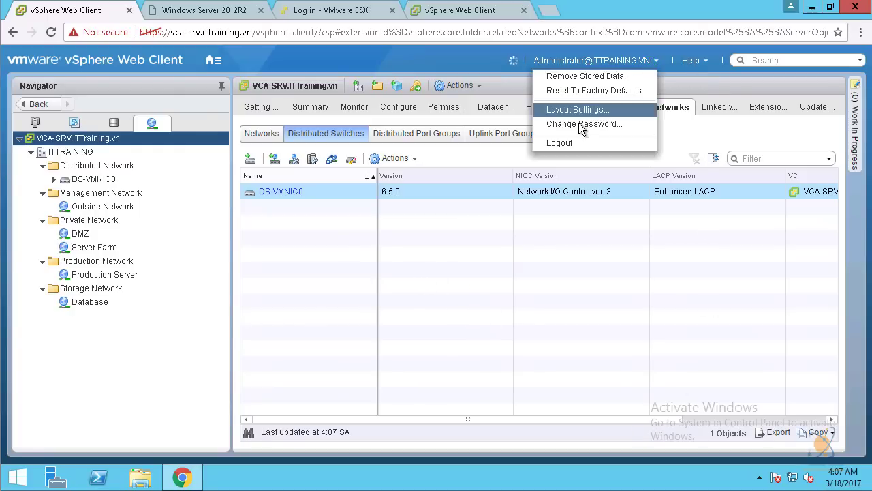
pyautogui.click(576, 110)
pyautogui.click(371, 240)
pyautogui.click(380, 297)
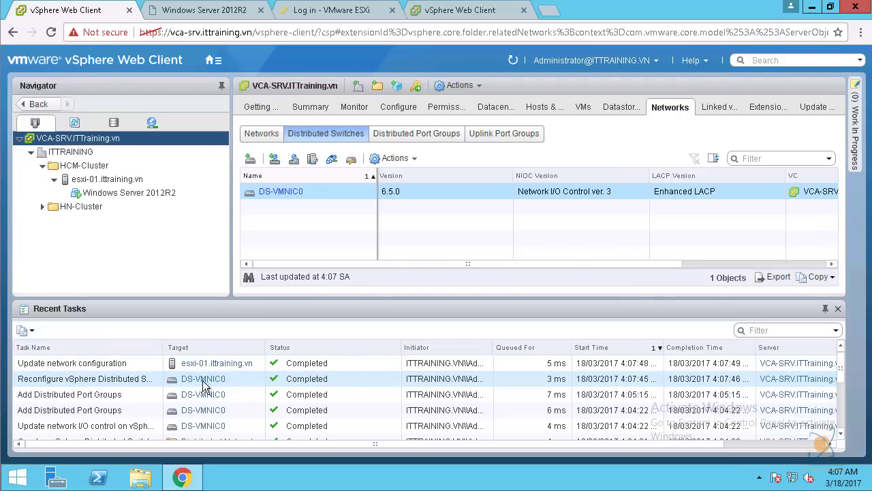
pyautogui.click(110, 365)
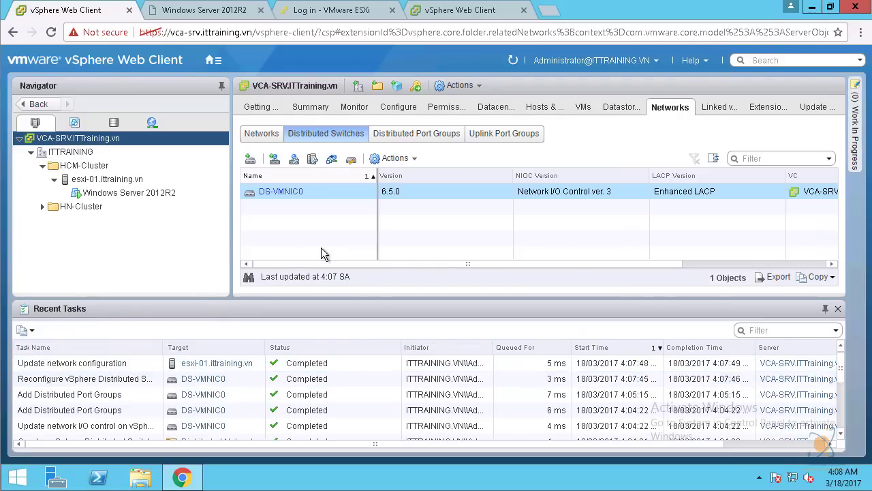
pyautogui.moveTo(407, 263); pyautogui.dragTo(296, 263)
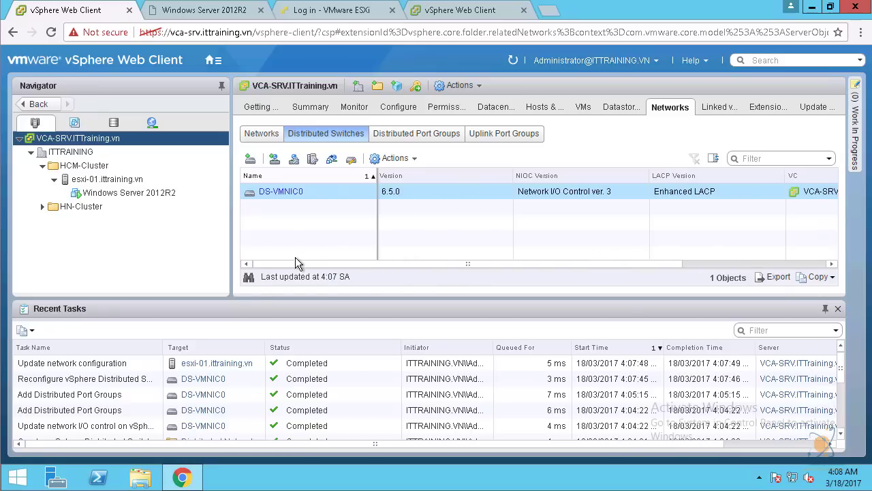
pyautogui.click(250, 162)
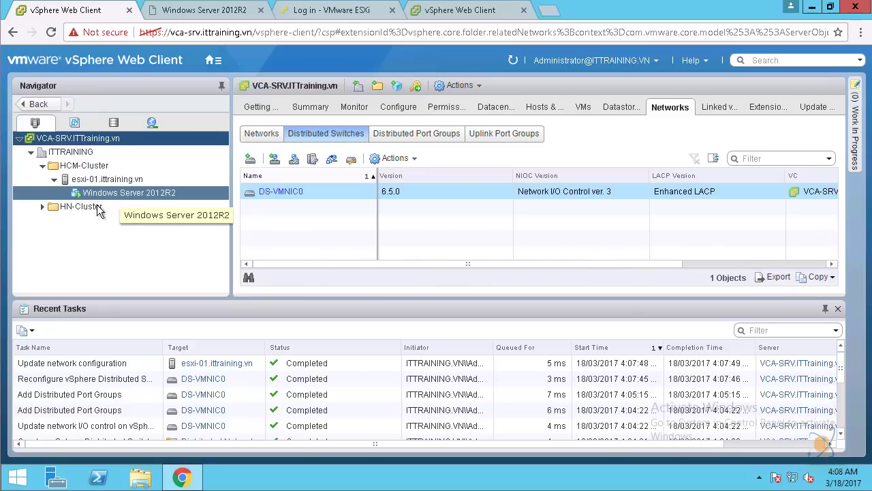
pyautogui.click(152, 123)
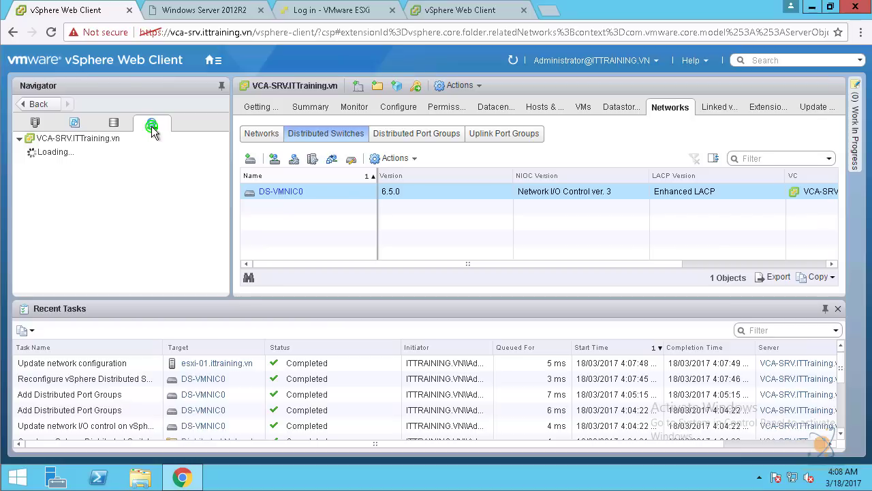
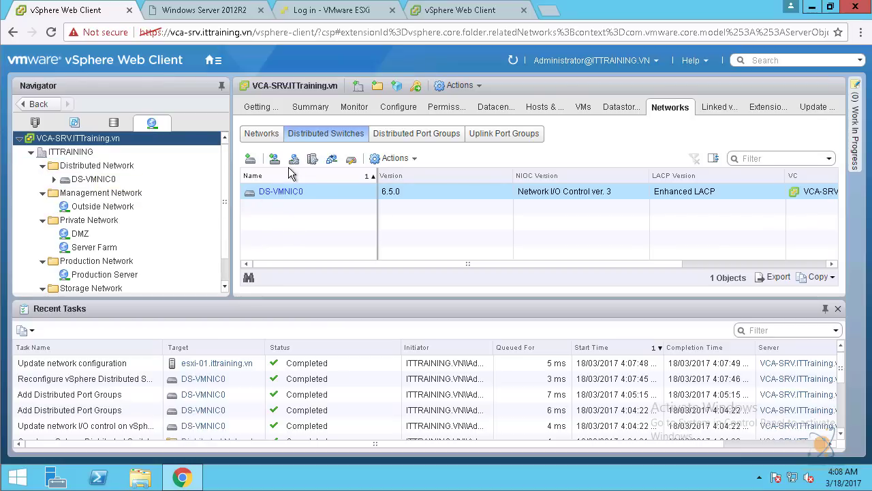
# Start a new distributed switch named DS-VMNIC1, placed in the Distributed Network folder.
pyautogui.click(251, 161)
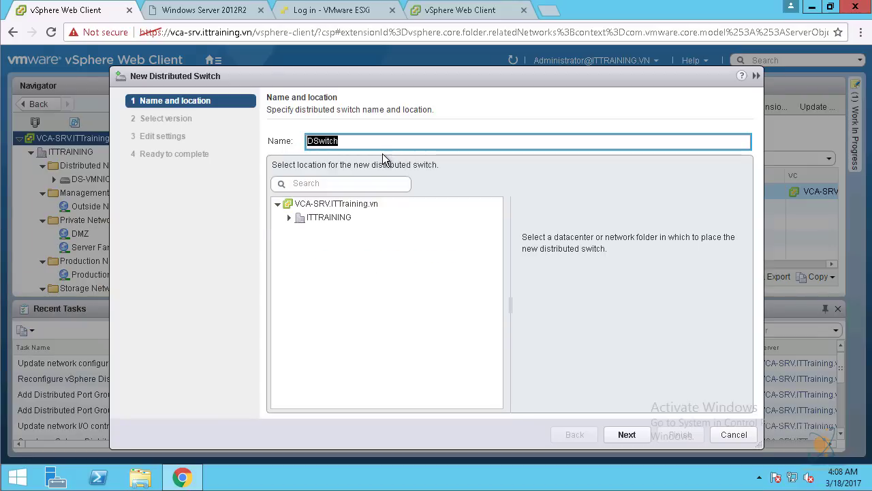
pyautogui.write('dS')
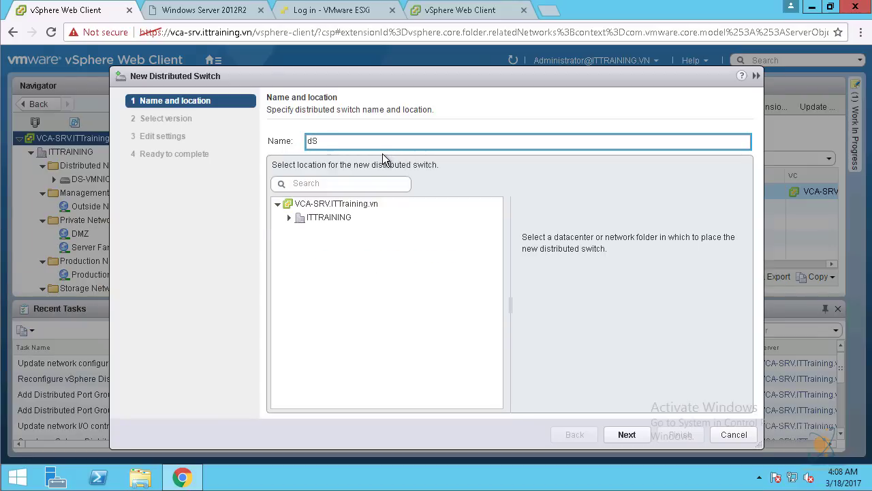
pyautogui.press('BackSpace')
pyautogui.press('BackSpace')
pyautogui.write('DS')
pyautogui.write('-VNN')
pyautogui.press('BackSpace')
pyautogui.press('BackSpace')
pyautogui.write('MNIC')
pyautogui.click(289, 217)
pyautogui.click(349, 231)
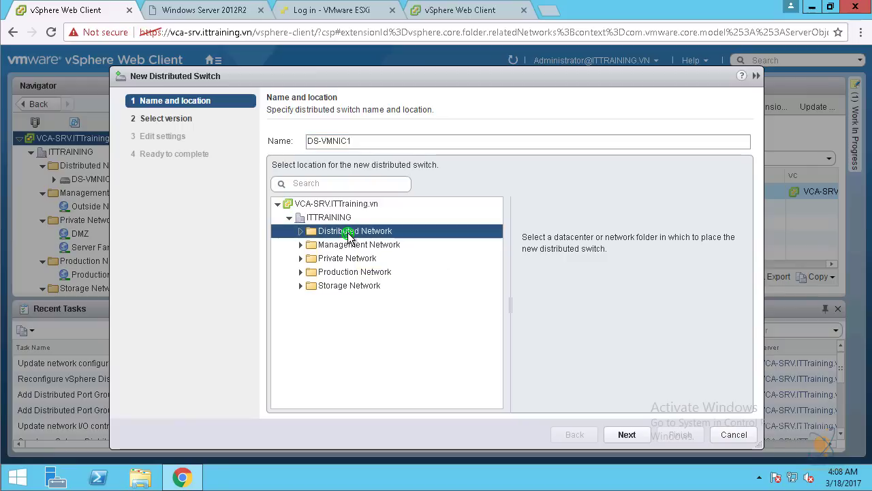
# Keep version 6.5.0, use one uplink, name the default port group DPG-Production Network, and finish.
pyautogui.click(628, 434)
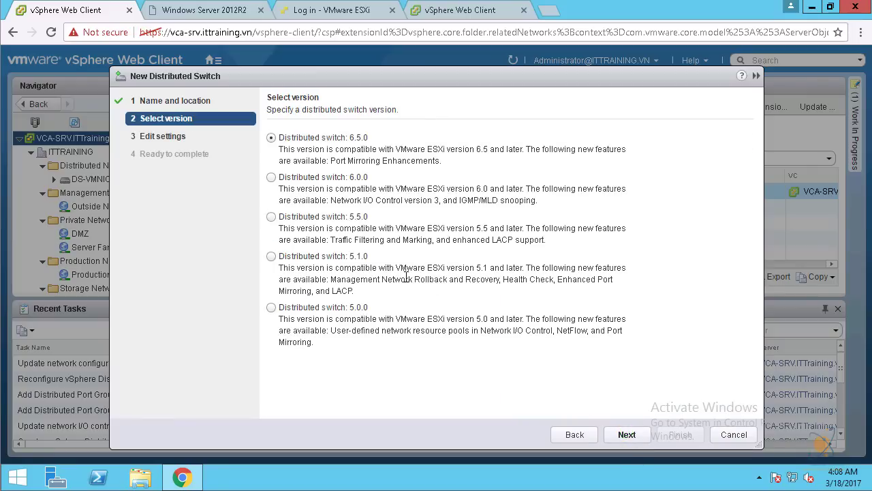
pyautogui.click(628, 434)
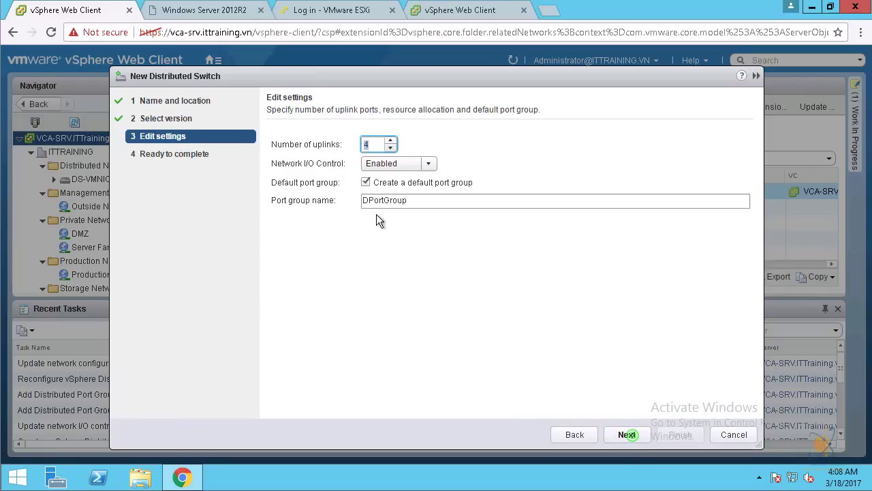
pyautogui.click(372, 146)
pyautogui.doubleClick(414, 200)
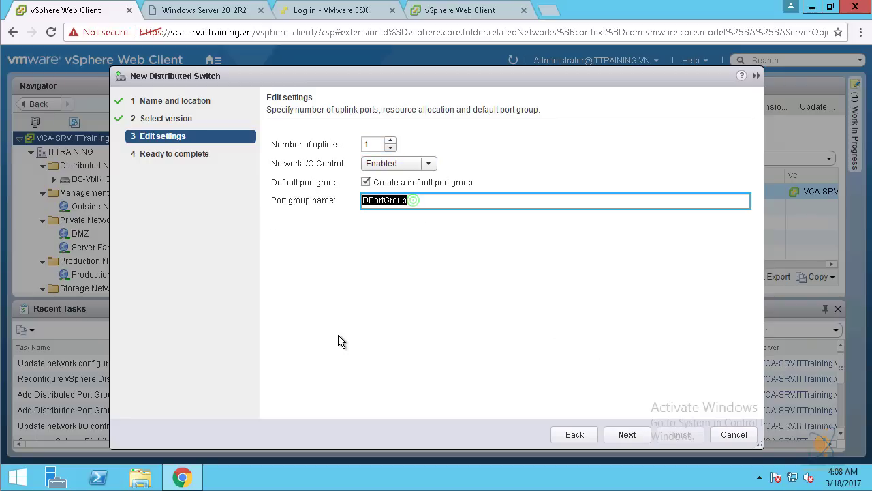
pyautogui.write('DPG-P')
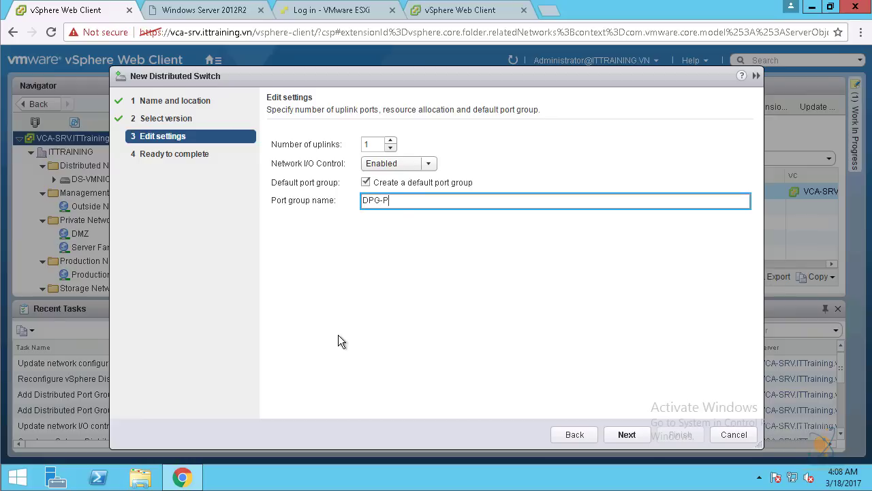
pyautogui.write('roduction Network')
pyautogui.click(628, 434)
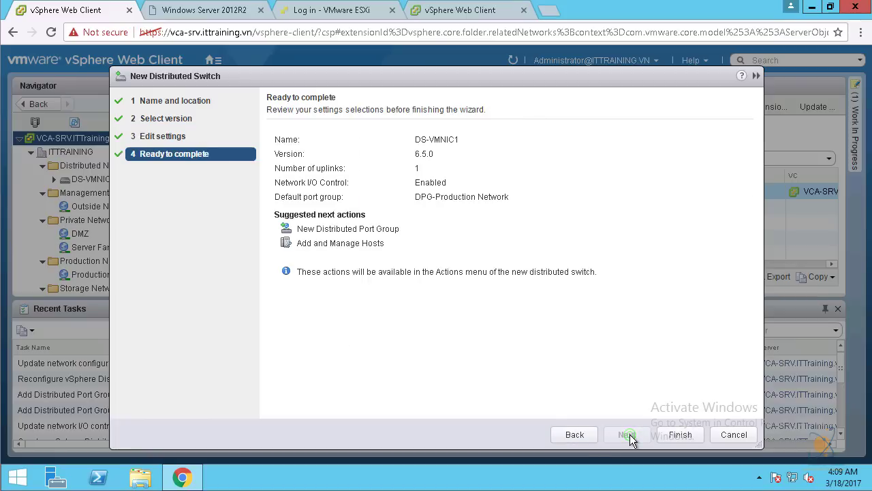
pyautogui.click(681, 434)
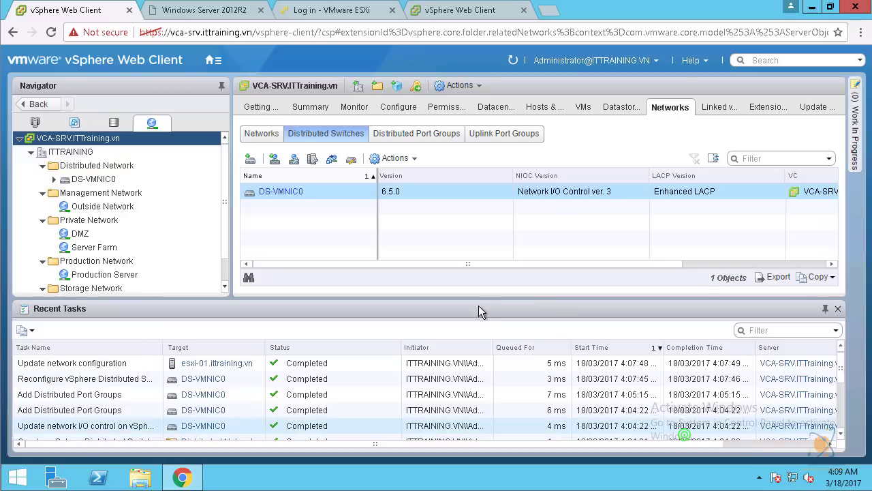
# Add port group DPG-DMZ to DS-VMNIC1 with default settings.
pyautogui.click(309, 206)
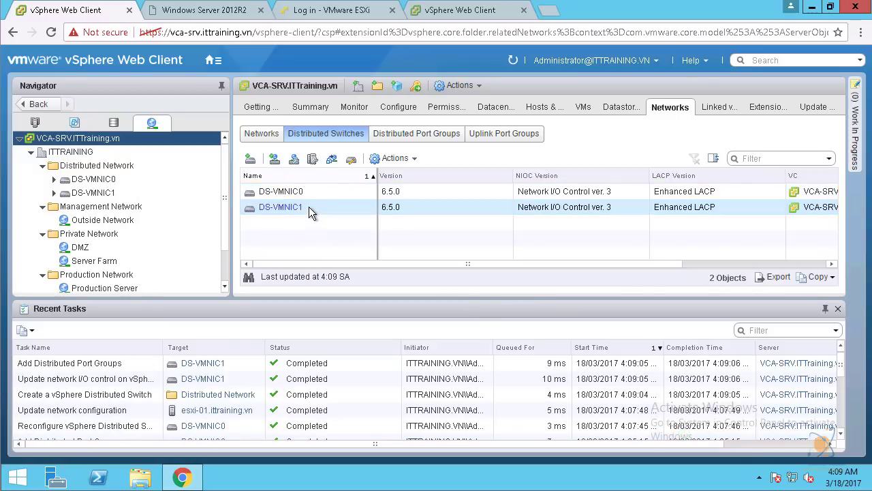
pyautogui.rightClick(309, 206)
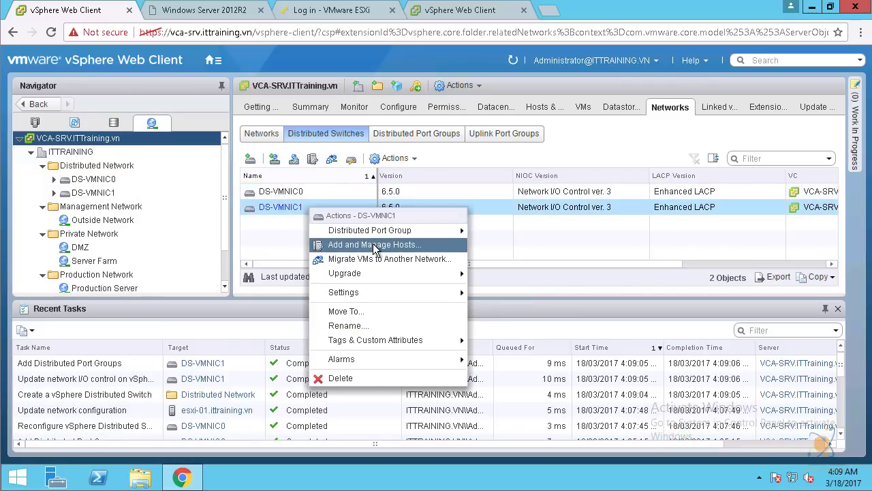
pyautogui.moveTo(379, 232)
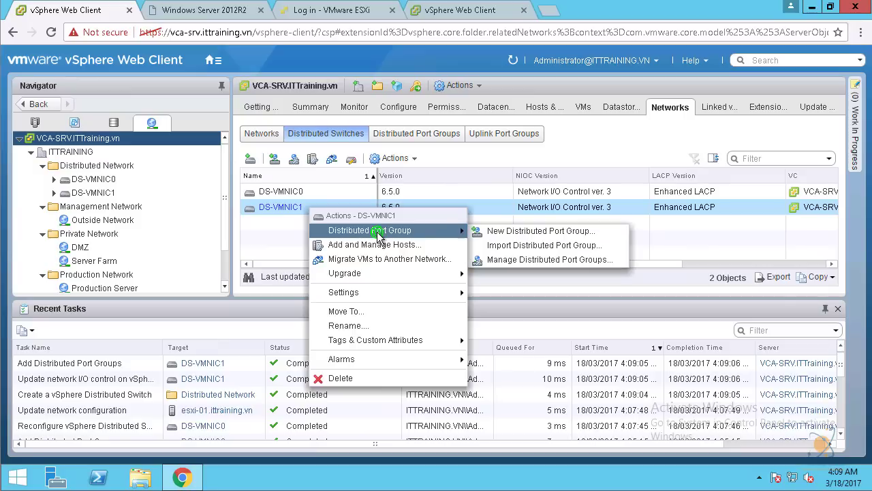
pyautogui.click(536, 232)
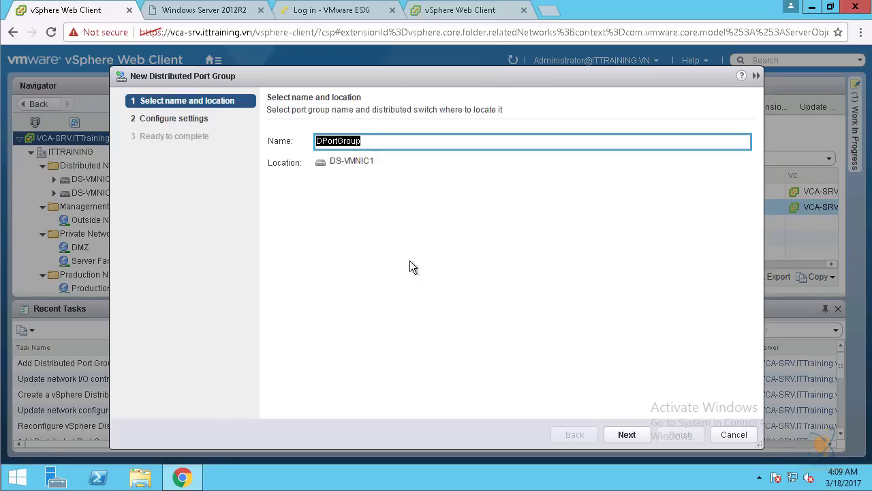
pyautogui.write('DPG-DMZ')
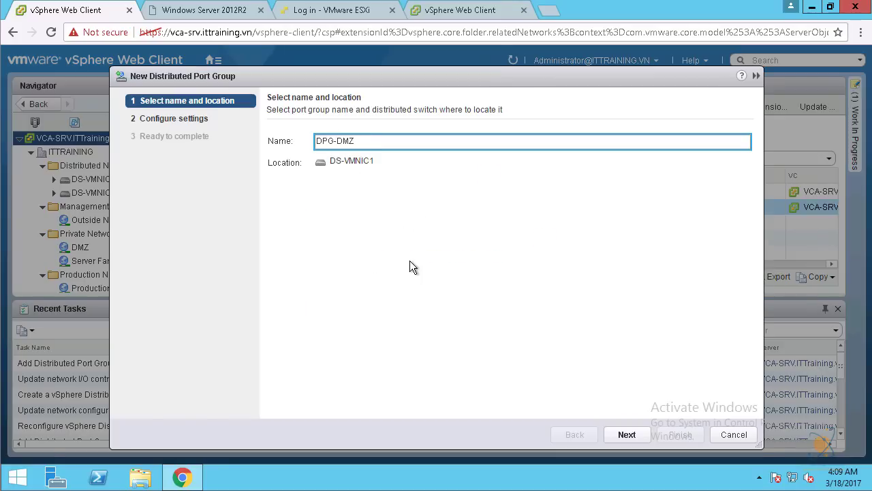
pyautogui.click(633, 432)
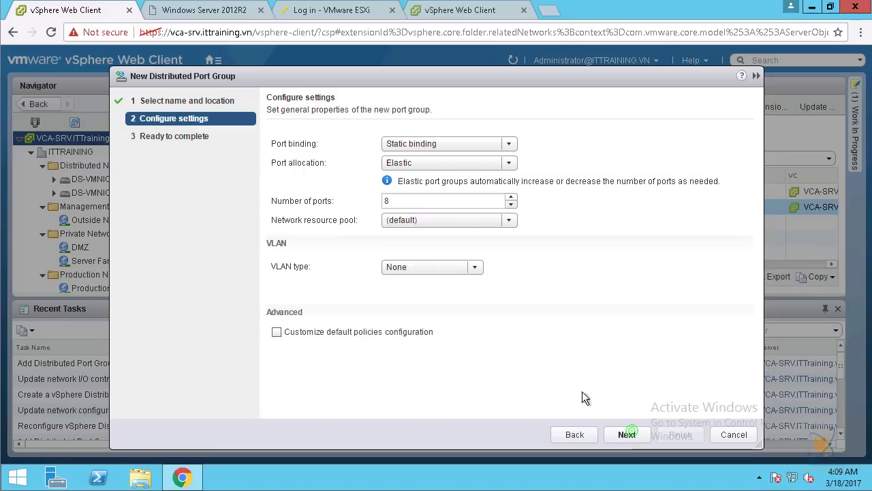
pyautogui.click(634, 436)
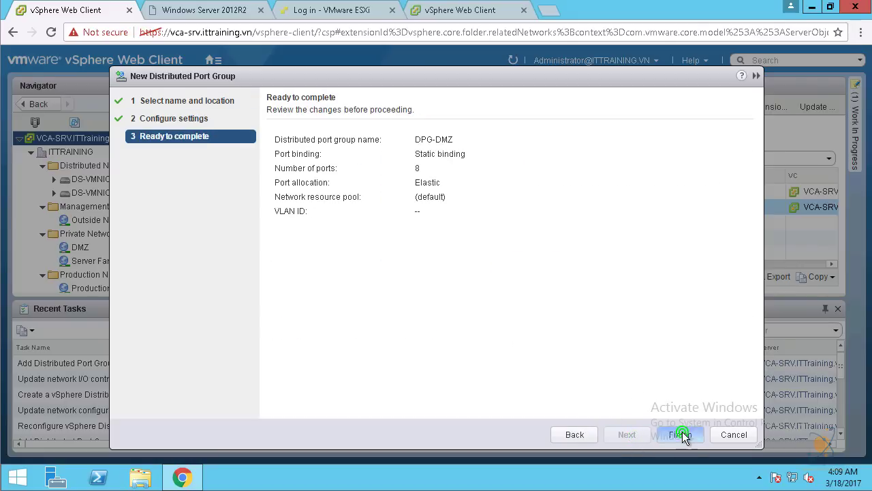
pyautogui.click(682, 433)
# Add port group DPG-Server Farm to DS-VMNIC1 with default settings.
pyautogui.click(307, 207)
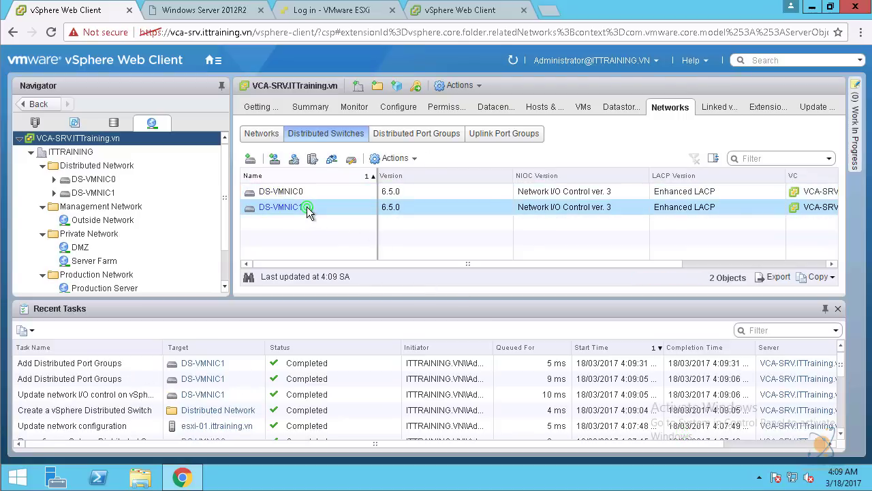
pyautogui.rightClick(307, 207)
pyautogui.moveTo(409, 231)
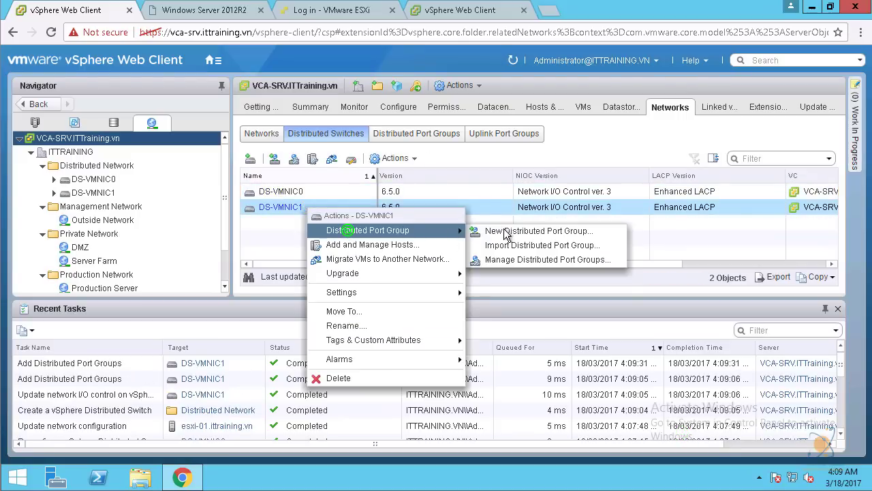
pyautogui.click(522, 235)
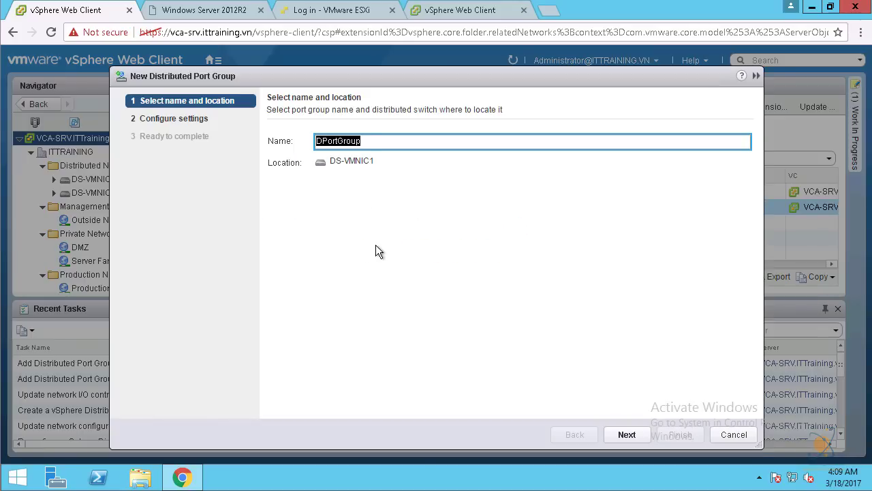
pyautogui.write('DPG-Server Farm')
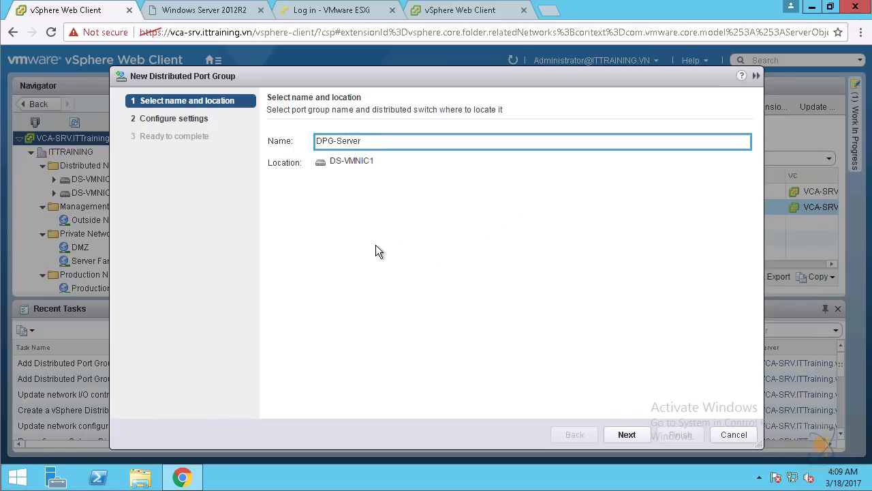
pyautogui.click(626, 434)
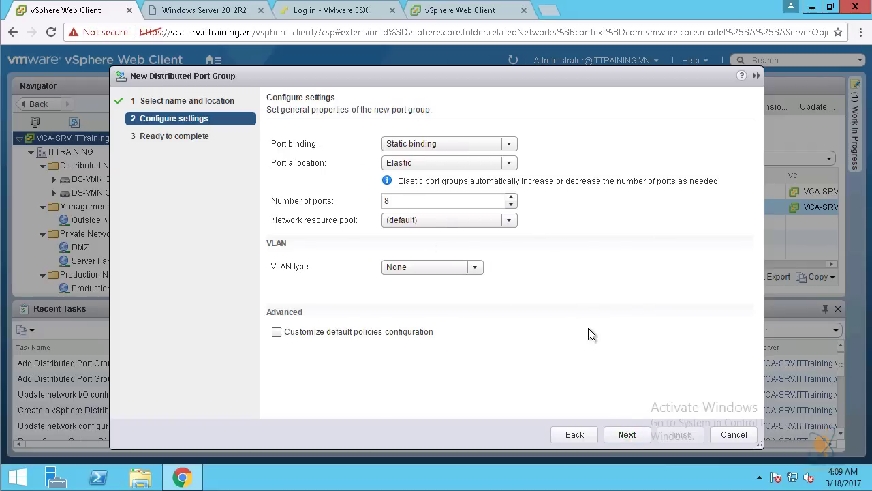
pyautogui.click(627, 434)
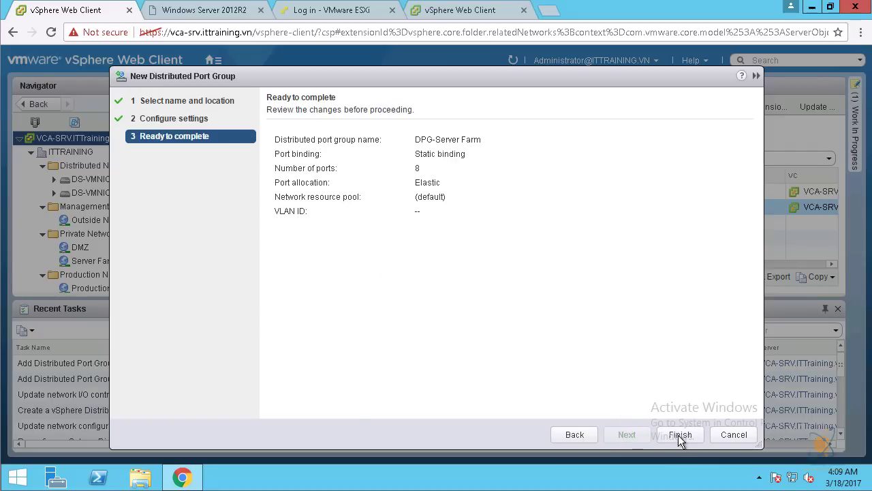
pyautogui.click(677, 434)
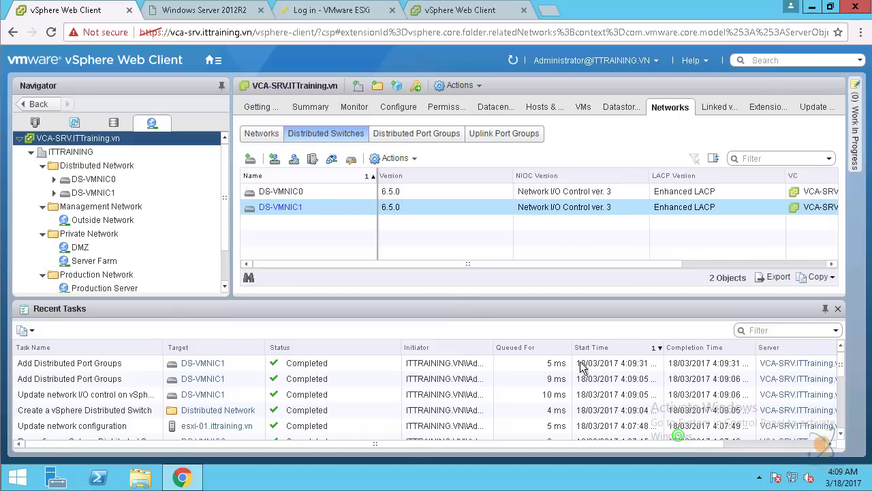
# Select DS-VMNIC1 in the inventory to view its port groups.
pyautogui.click(288, 210)
pyautogui.rightClick(292, 209)
pyautogui.click(272, 209)
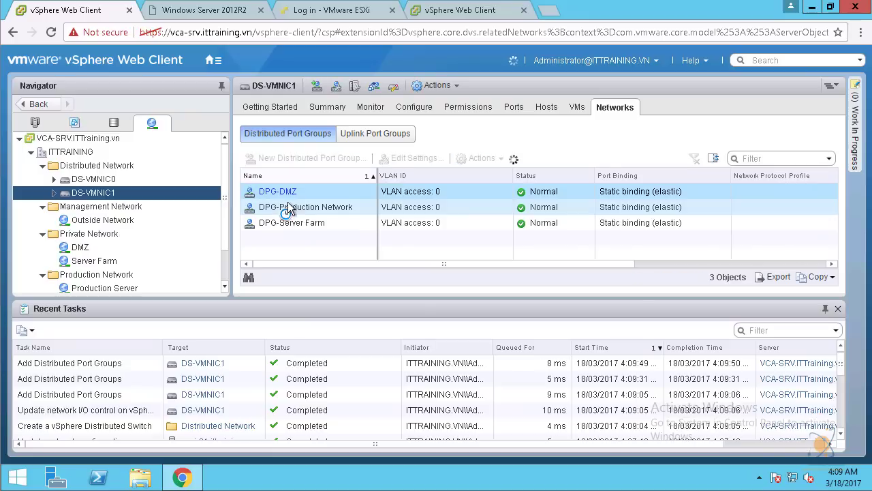
pyautogui.click(101, 191)
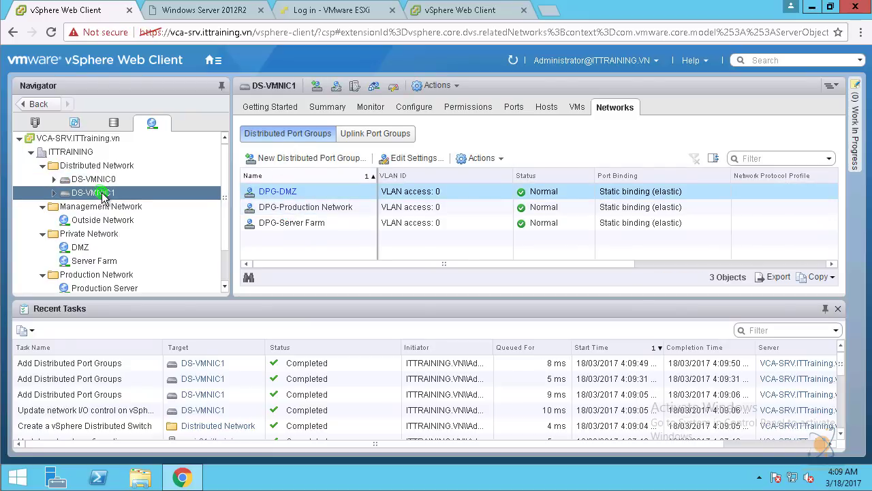
# Add port group DPG-Database to DS-VMNIC1 with default settings.
pyautogui.click(282, 158)
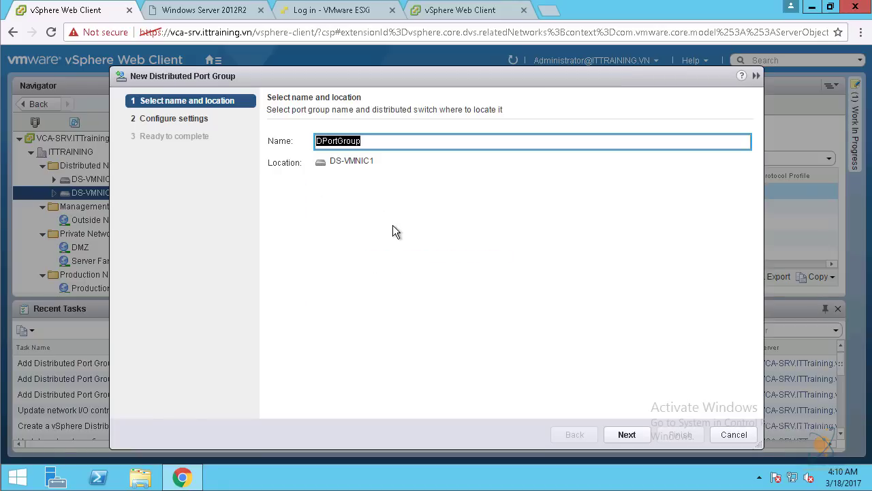
pyautogui.write('DPG-Database')
pyautogui.click(617, 434)
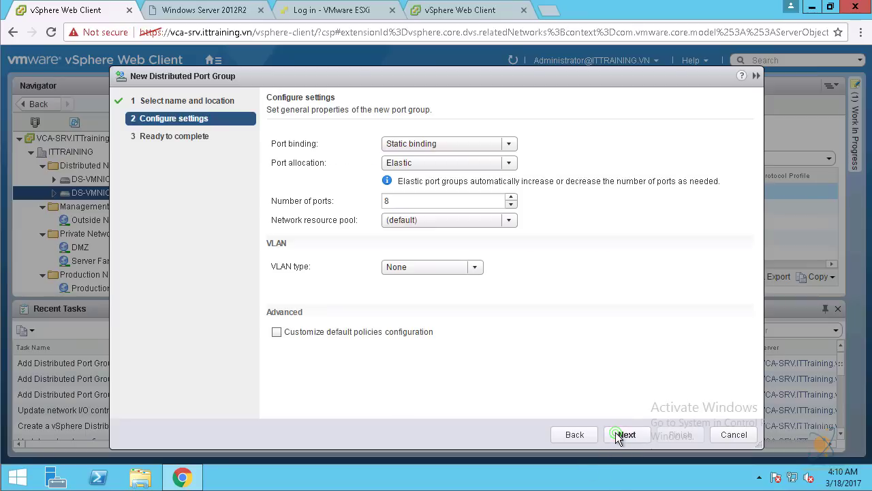
pyautogui.click(629, 433)
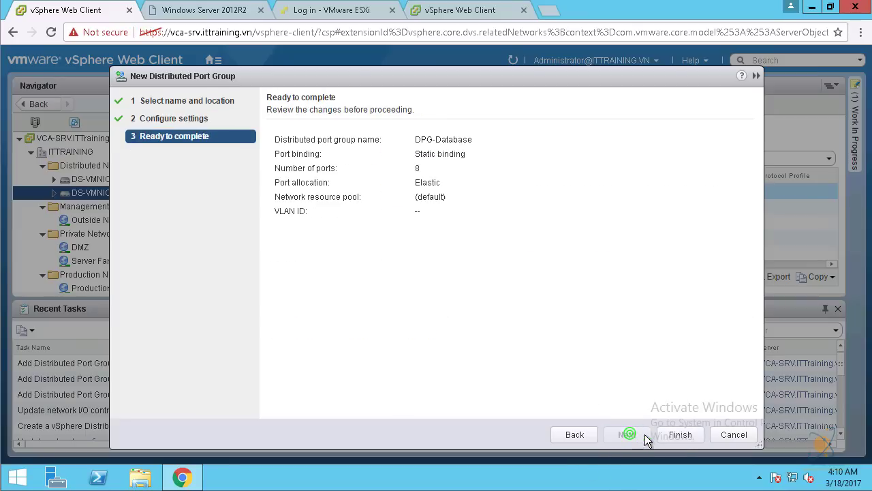
pyautogui.click(681, 435)
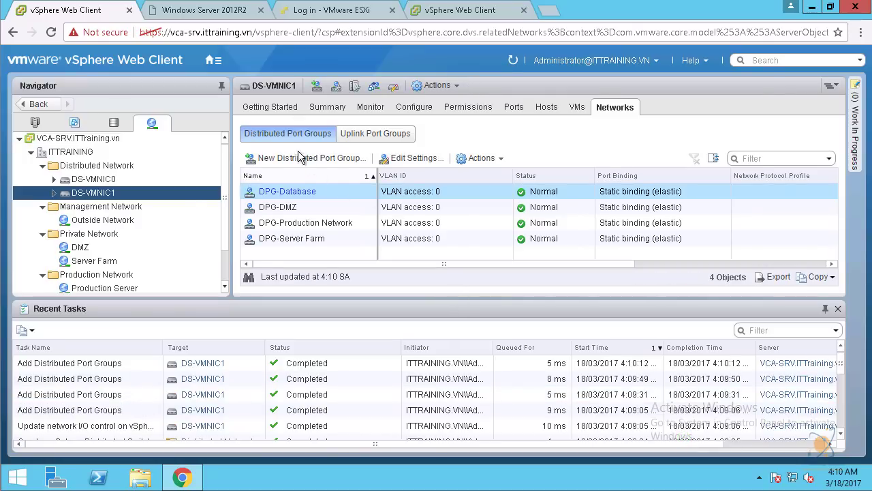
# On DS-VMNIC1, start adding hosts and choose esxi-01.ittraining.vn.
pyautogui.click(79, 166)
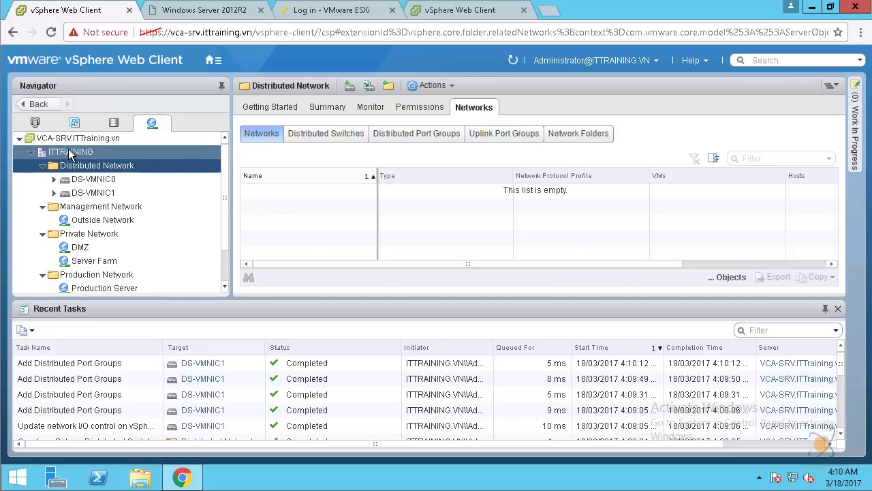
pyautogui.click(76, 139)
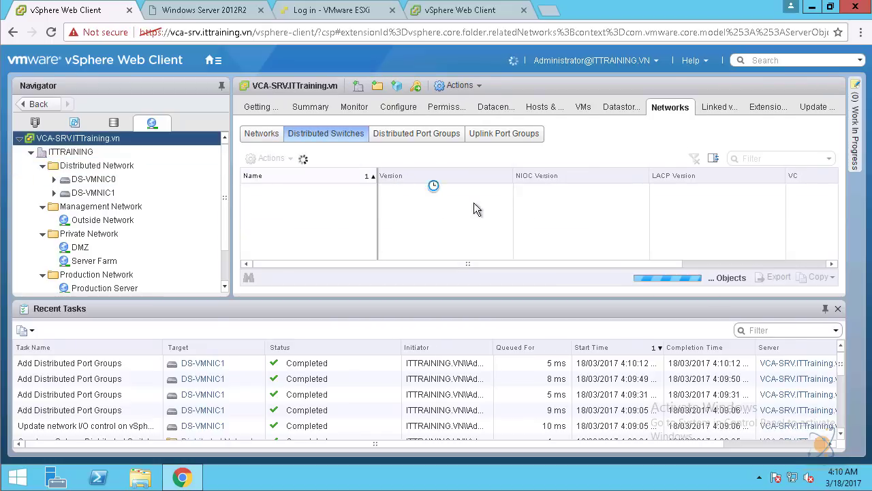
pyautogui.click(291, 208)
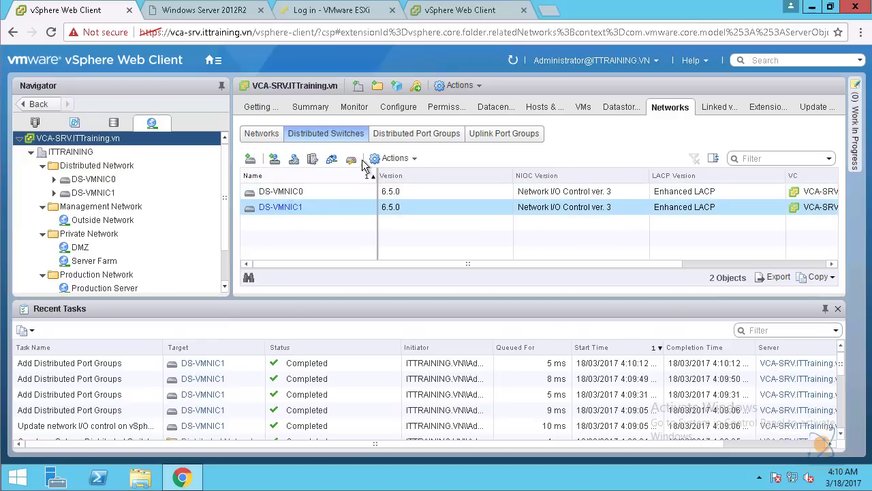
pyautogui.click(313, 161)
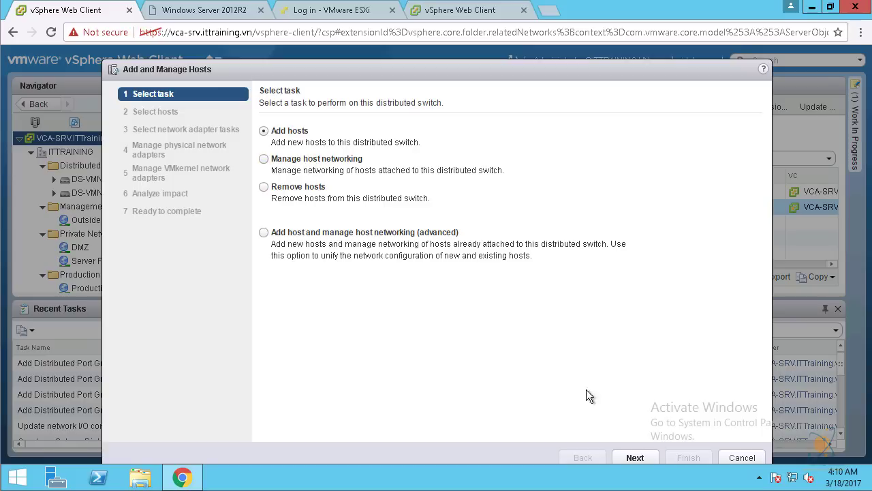
pyautogui.click(631, 455)
pyautogui.click(298, 135)
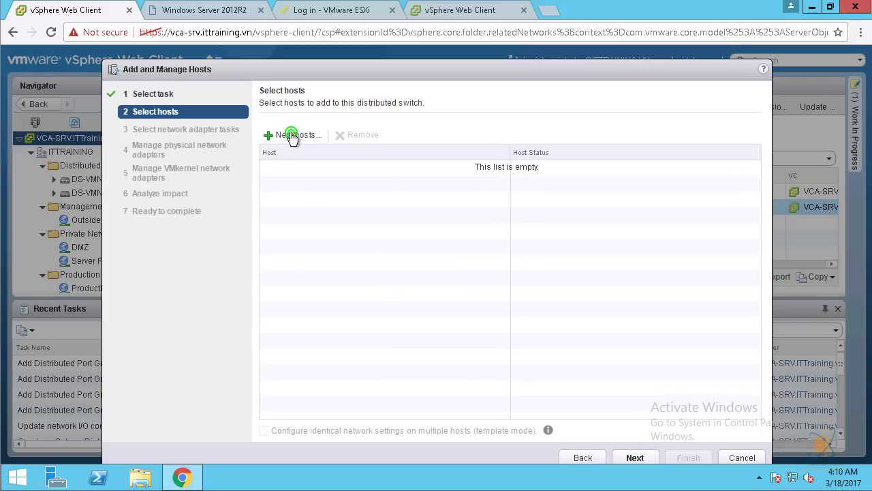
pyautogui.click(222, 193)
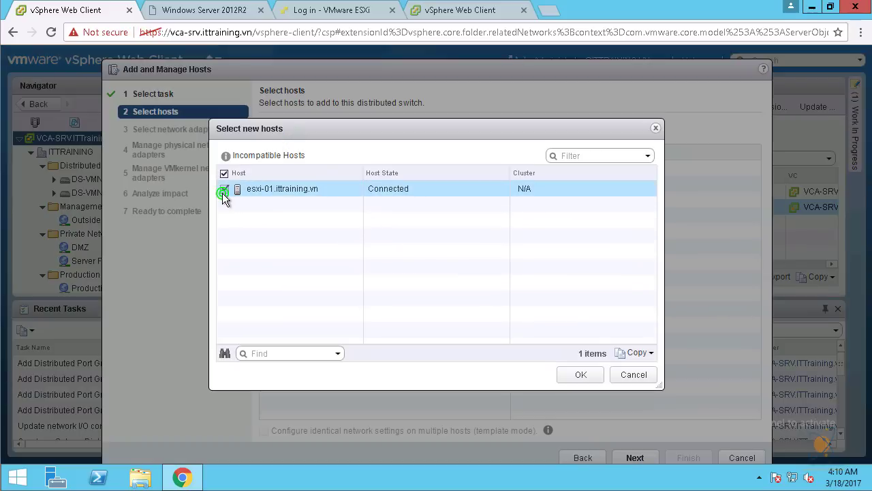
pyautogui.click(579, 373)
# Skip VMkernel adapters, assign vmnic1 to Uplink 1, and apply the changes.
pyautogui.click(630, 455)
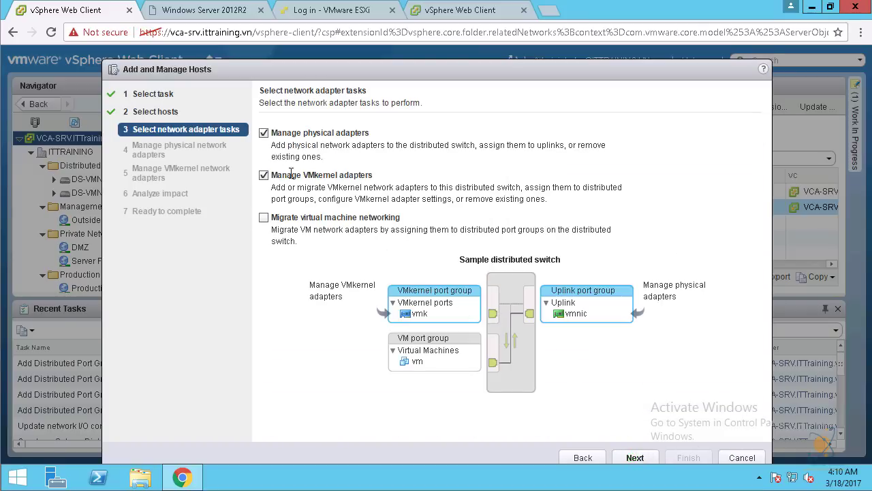
pyautogui.click(265, 177)
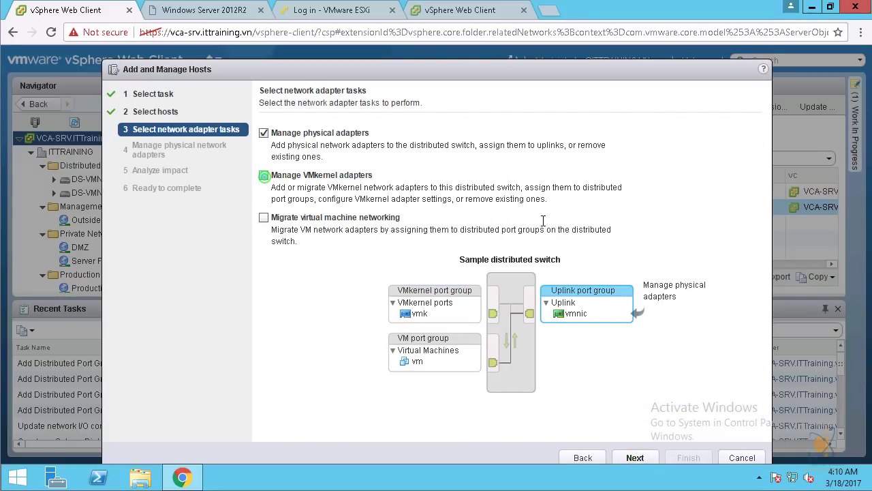
pyautogui.click(636, 458)
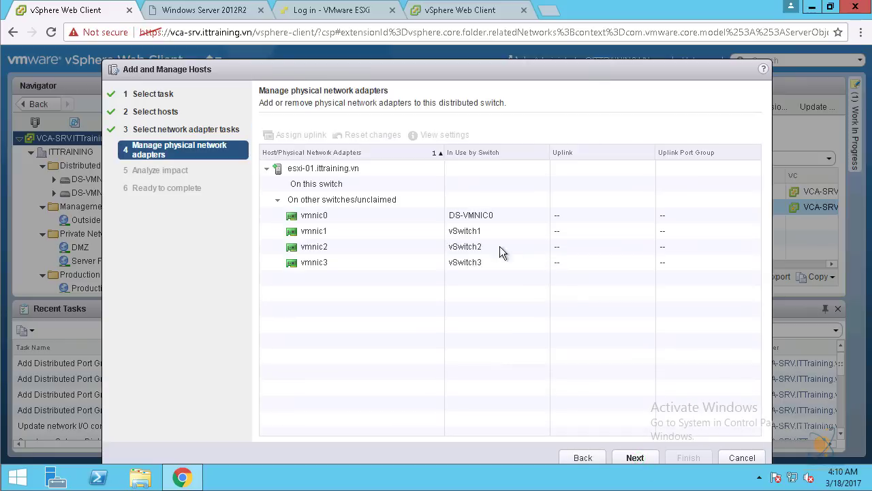
pyautogui.click(329, 233)
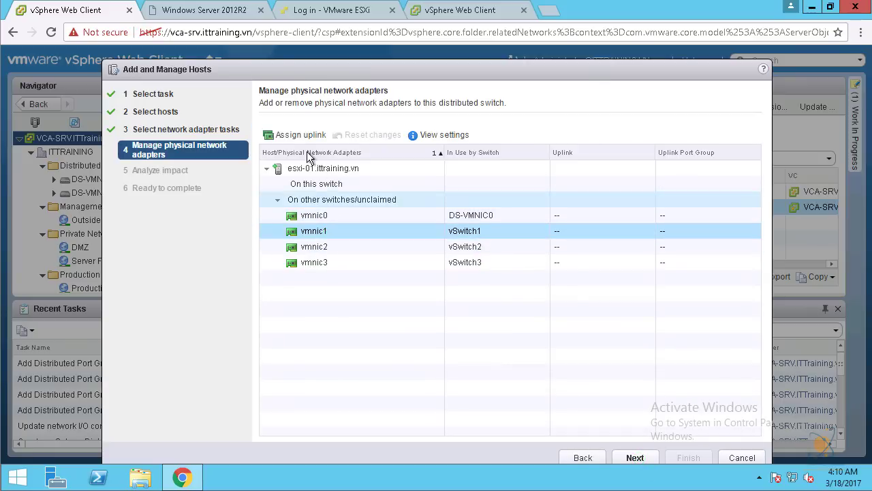
pyautogui.click(291, 135)
pyautogui.click(514, 358)
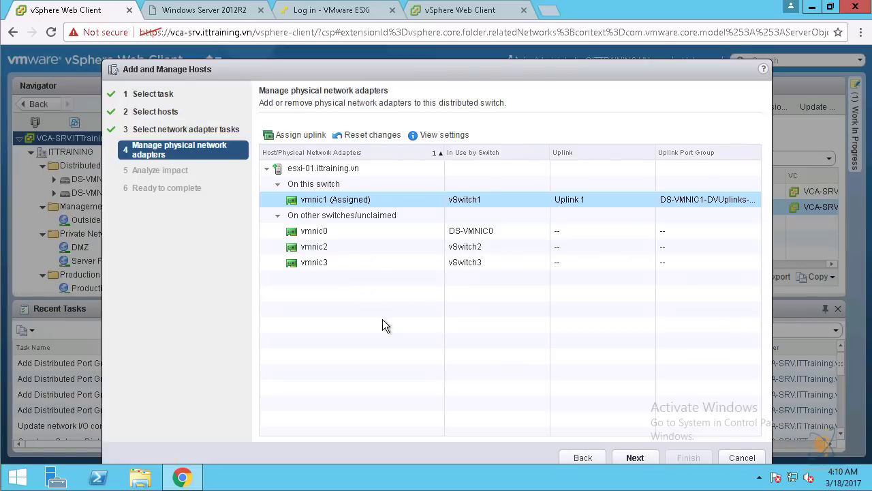
pyautogui.click(623, 455)
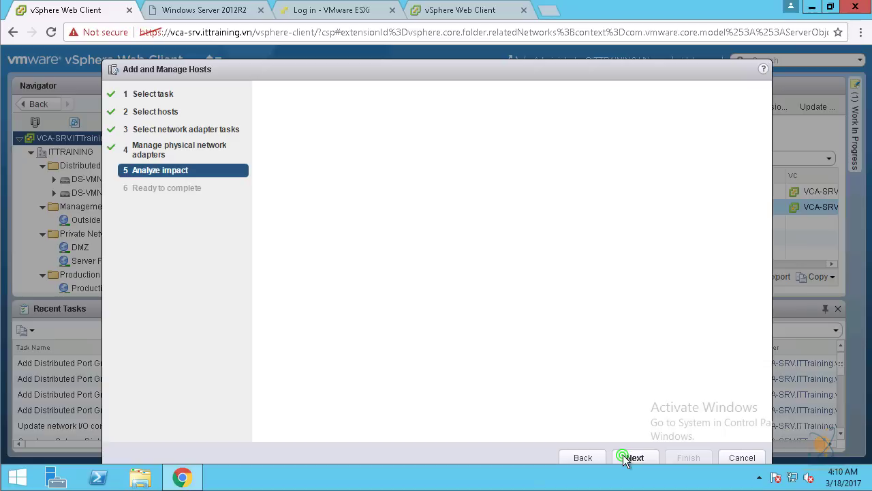
pyautogui.click(638, 455)
pyautogui.click(687, 457)
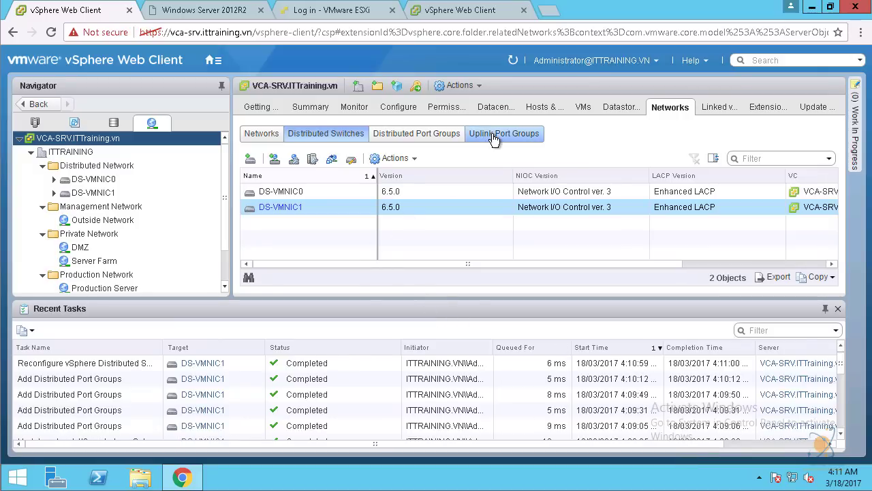
pyautogui.click(491, 134)
pyautogui.click(300, 193)
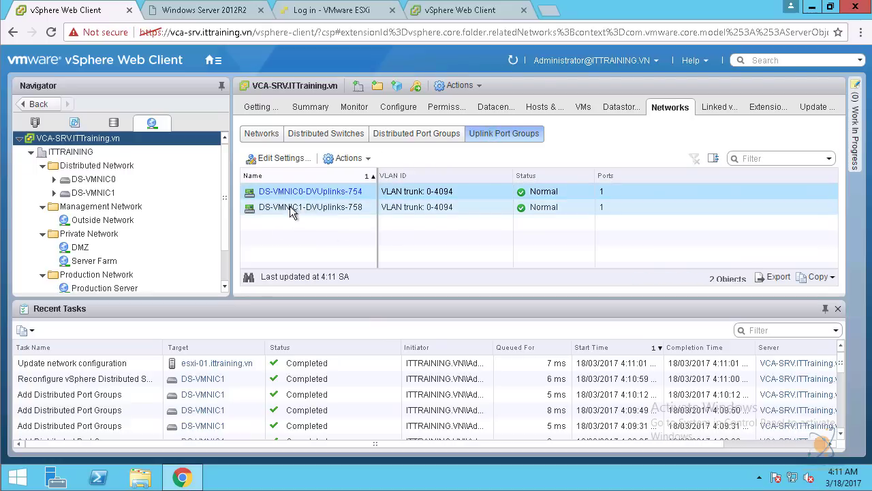
pyautogui.click(317, 134)
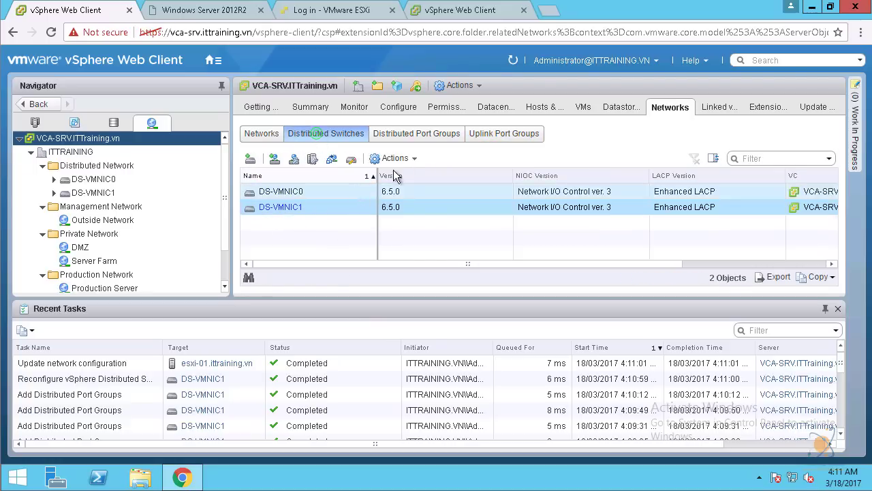
pyautogui.click(416, 135)
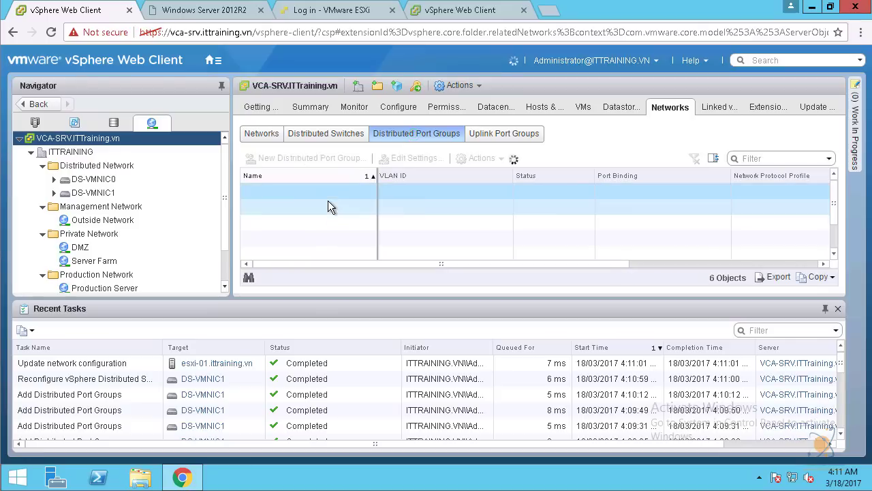
pyautogui.scroll(-1, 328, 212)
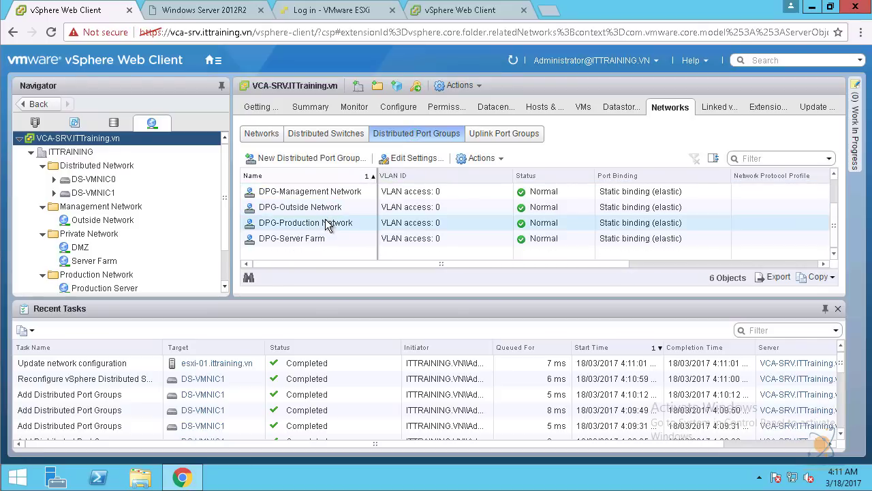
pyautogui.scroll(1, 325, 222)
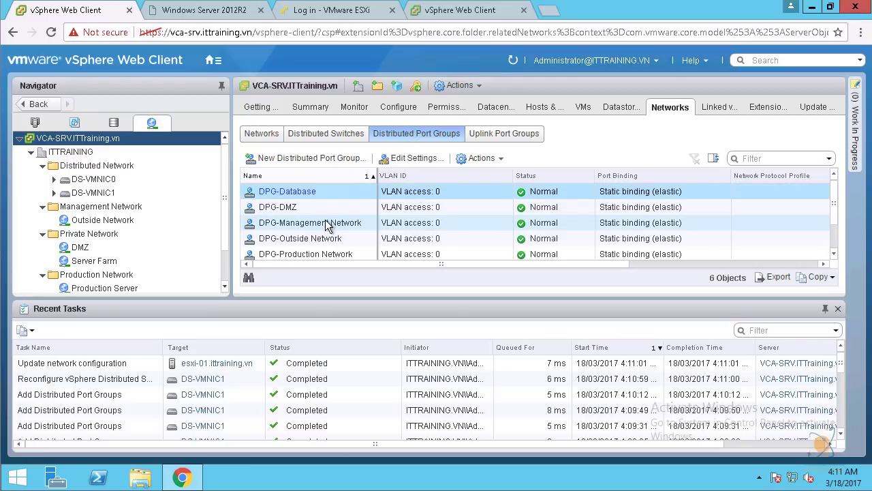
pyautogui.click(318, 137)
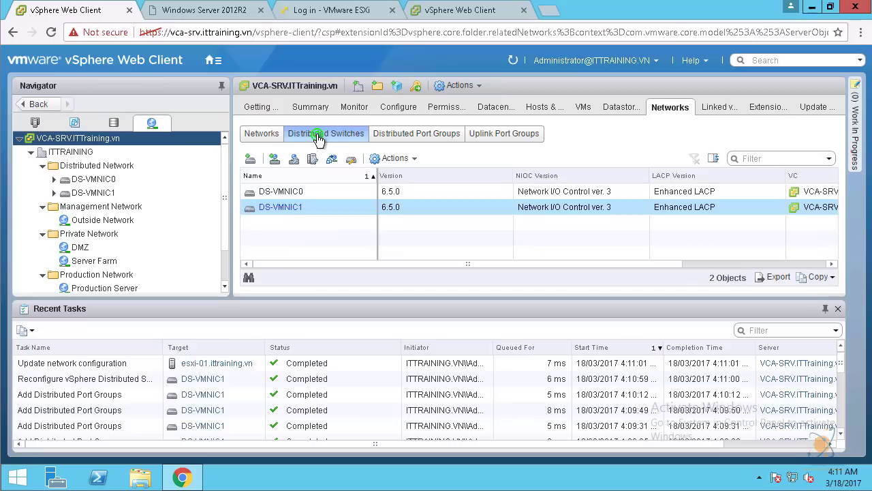
# Start a new distributed switch named DS-iSCSI in the Distributed Network folder.
pyautogui.click(250, 162)
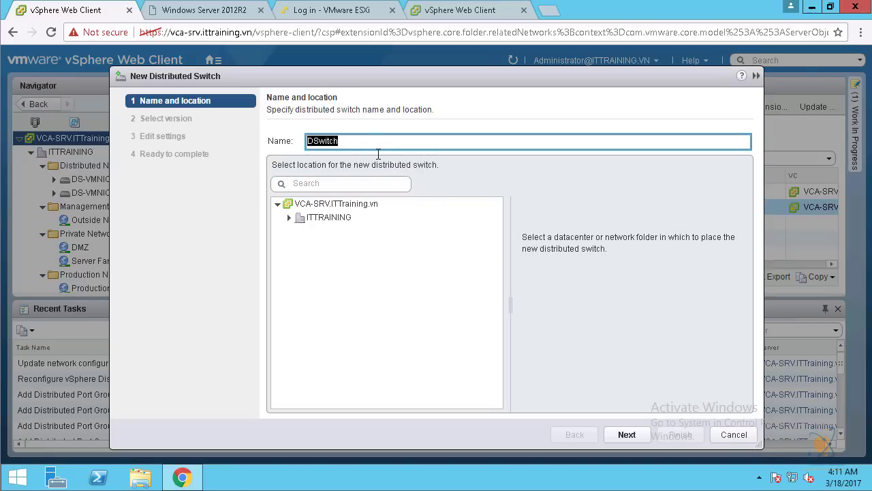
pyautogui.write('DS-iSCSI')
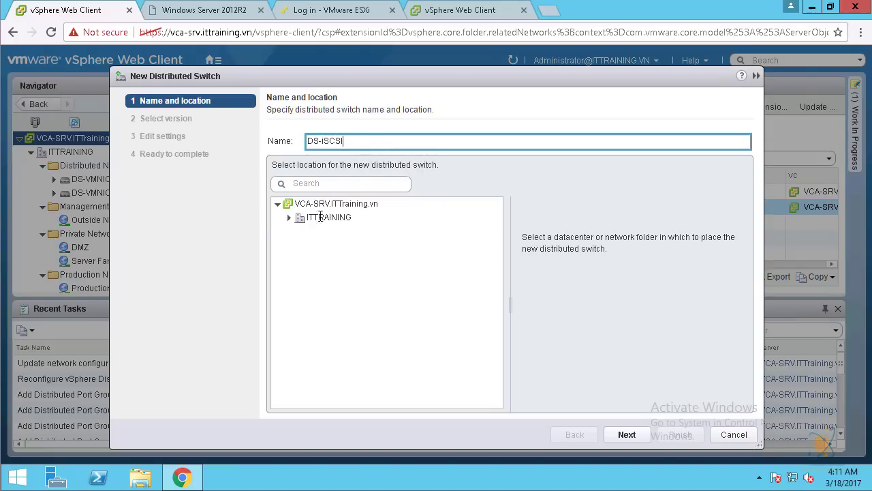
pyautogui.click(289, 217)
pyautogui.click(327, 231)
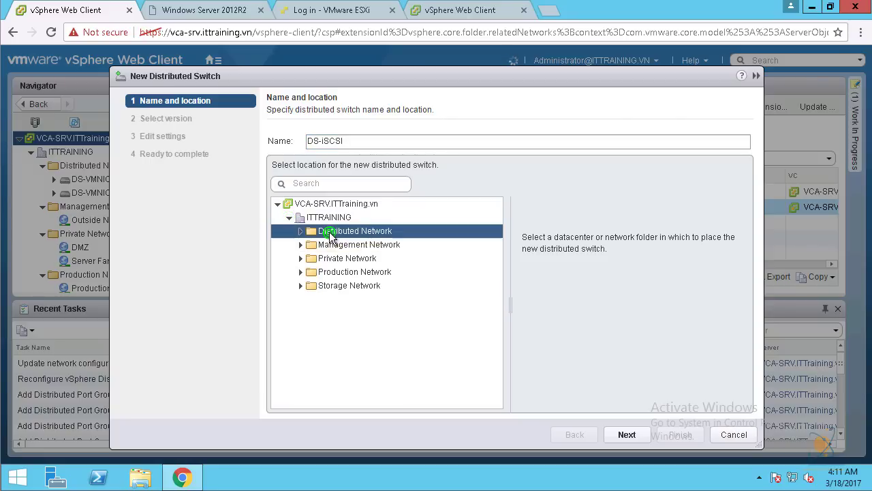
# Keep version 6.5.0, set 1 uplink, name the port group DPG-iSCSI, and finish.
pyautogui.click(627, 435)
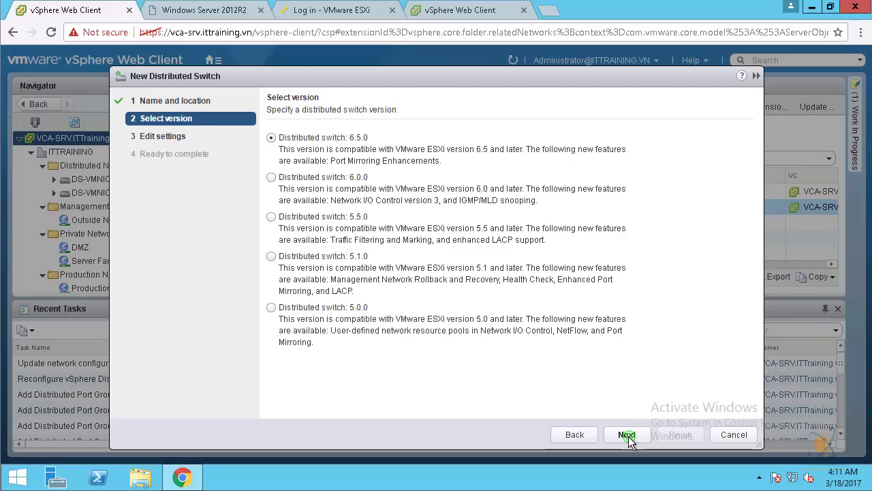
pyautogui.click(628, 437)
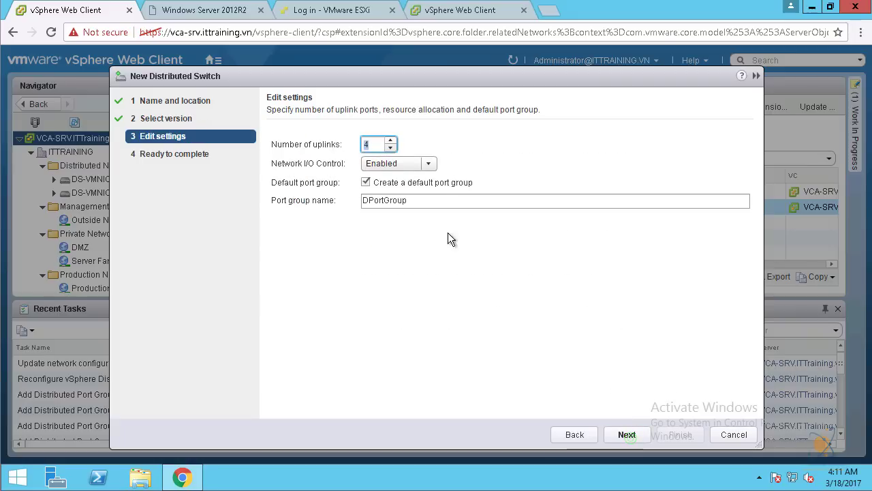
pyautogui.write('1')
pyautogui.click(423, 205)
pyautogui.hotkey('ctrl', 'a')
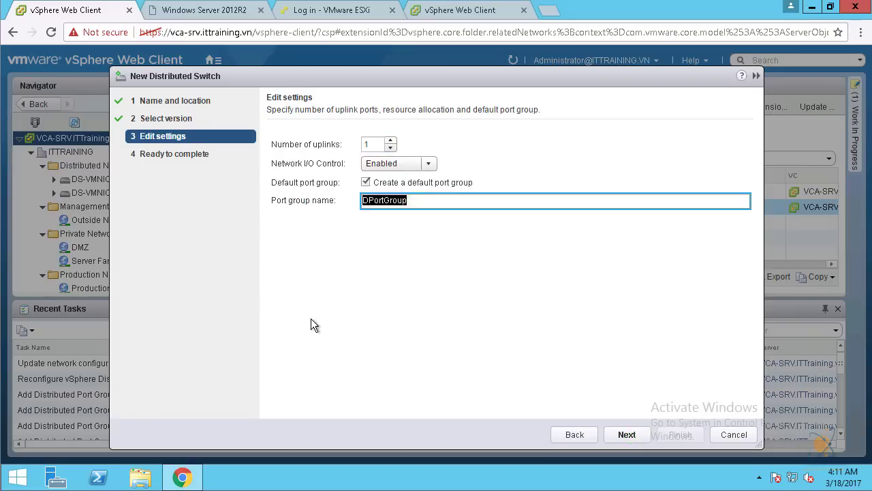
pyautogui.write('DPG-IS')
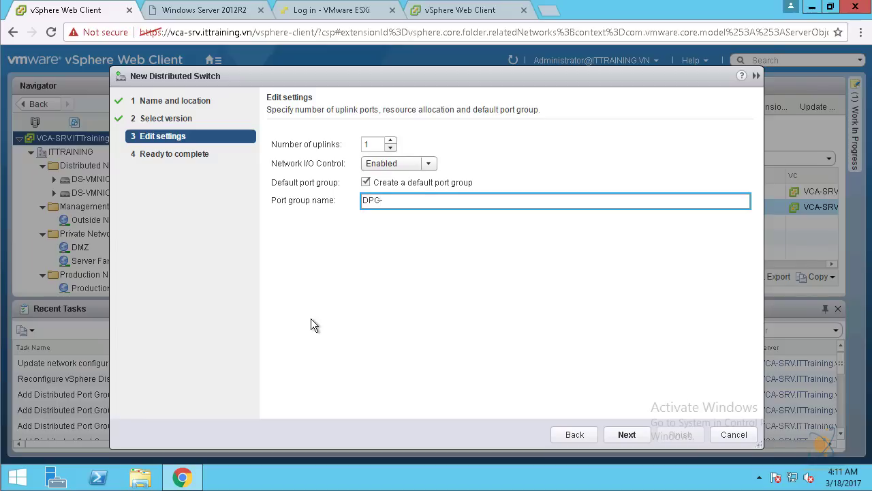
pyautogui.click(620, 439)
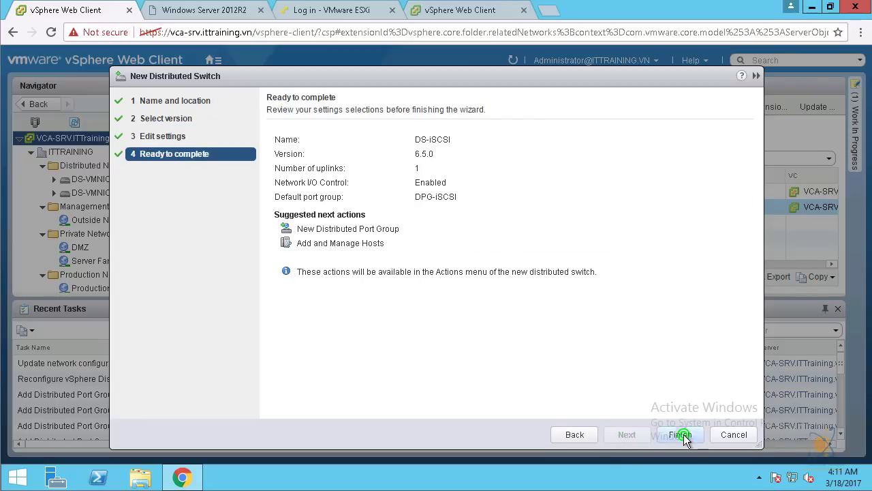
pyautogui.click(684, 434)
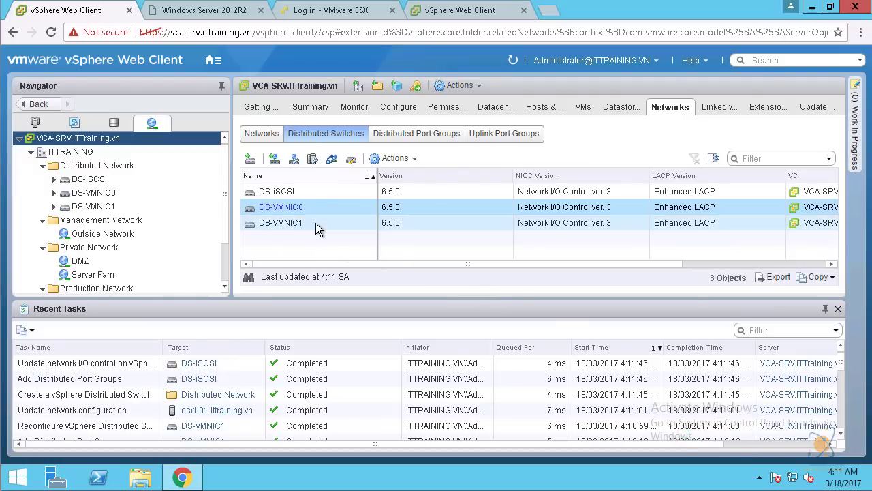
# On DS-iSCSI, start adding hosts and choose esxi-01.ittraining.vn.
pyautogui.click(318, 192)
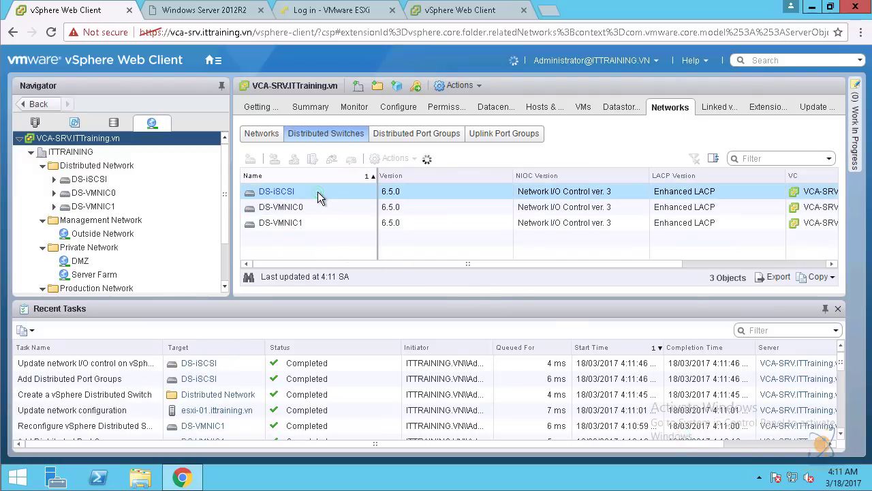
pyautogui.click(318, 193)
pyautogui.click(318, 193)
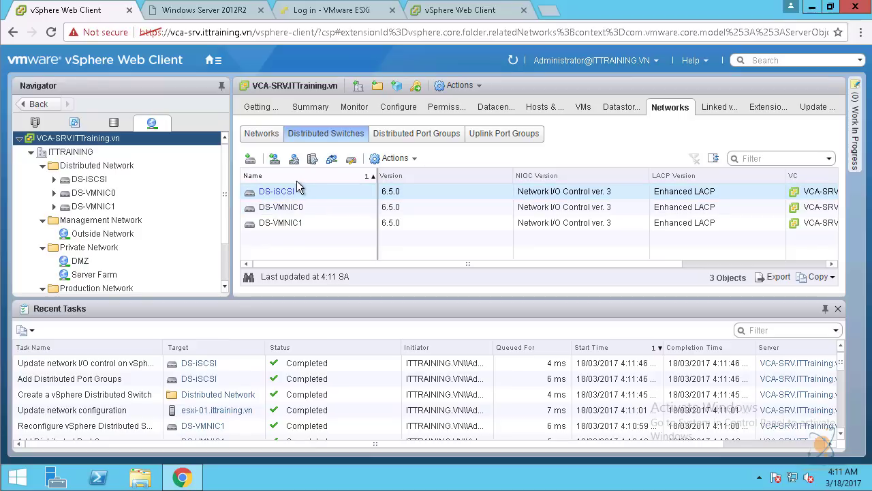
pyautogui.click(312, 159)
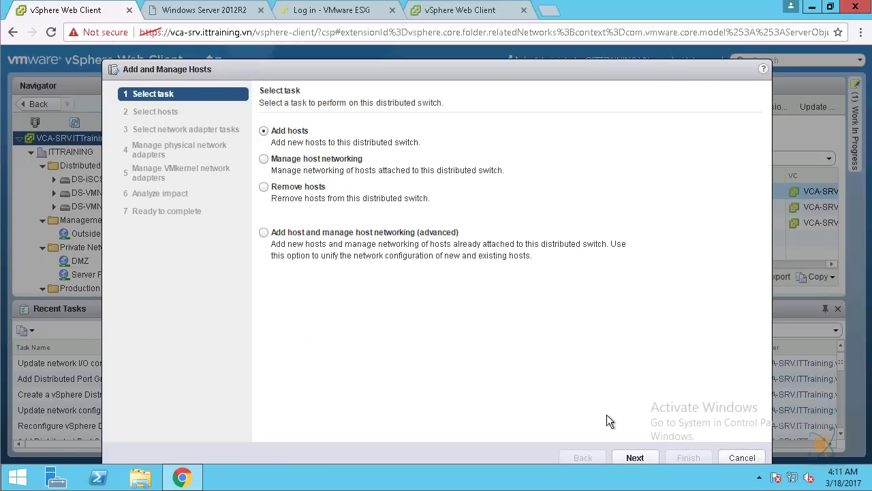
pyautogui.click(630, 455)
pyautogui.click(284, 135)
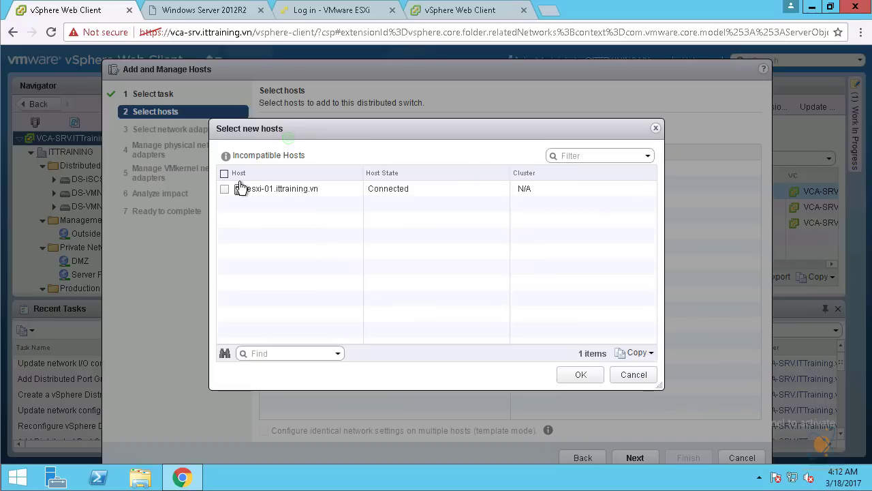
pyautogui.click(224, 189)
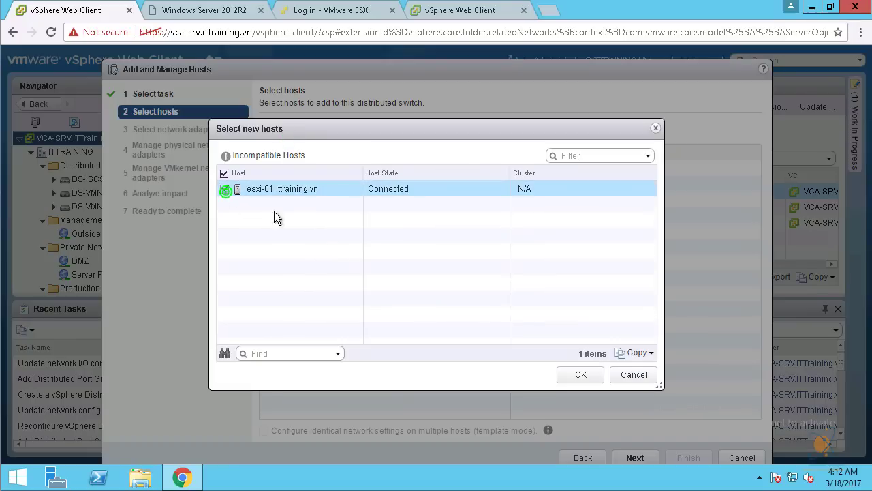
pyautogui.click(577, 375)
pyautogui.click(633, 457)
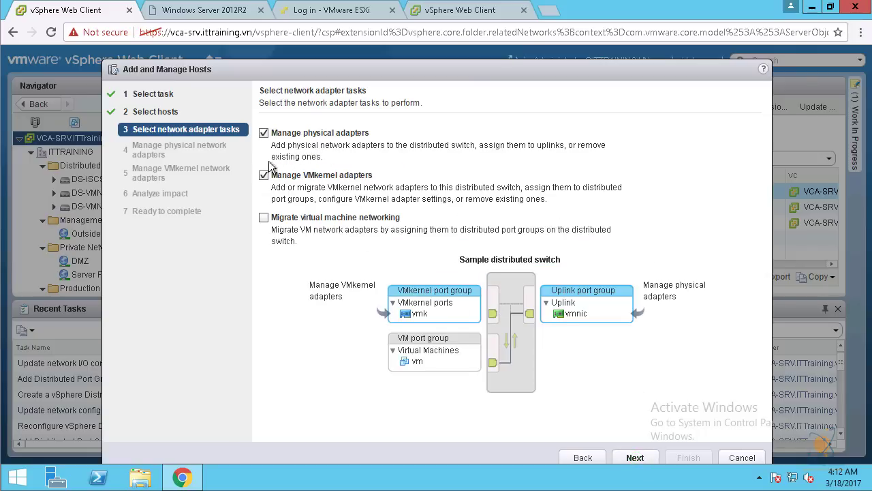
# Skip physical adapters, move vmk1 to DPG-iSCSI, and apply the changes.
pyautogui.click(264, 133)
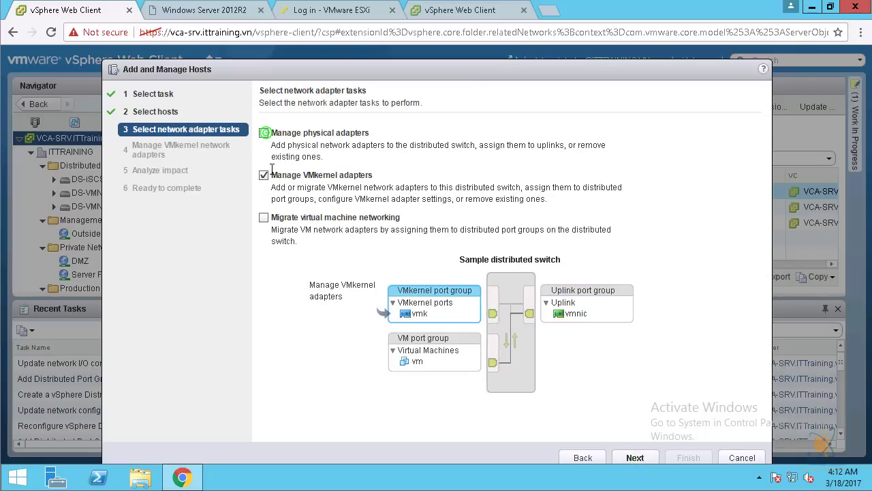
pyautogui.click(637, 457)
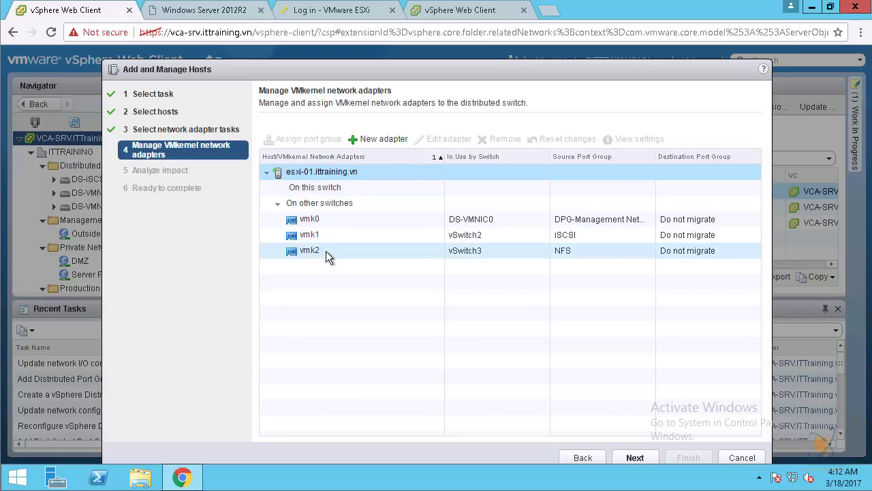
pyautogui.click(326, 233)
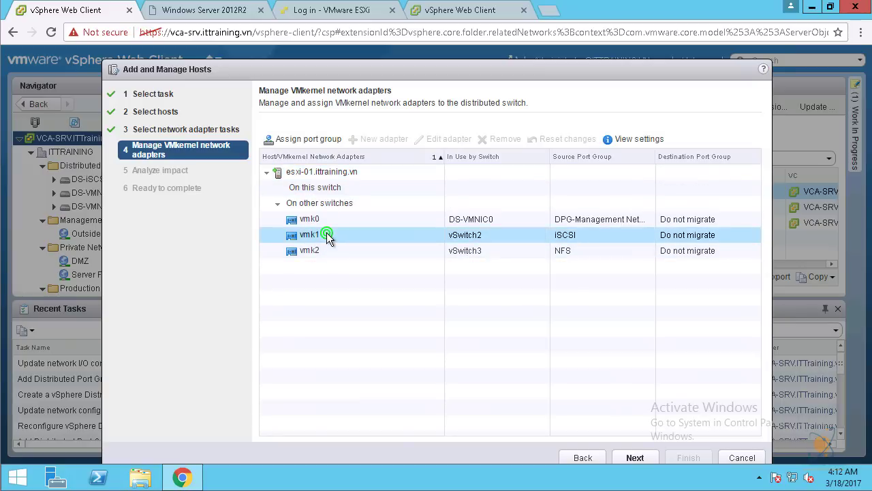
pyautogui.click(292, 141)
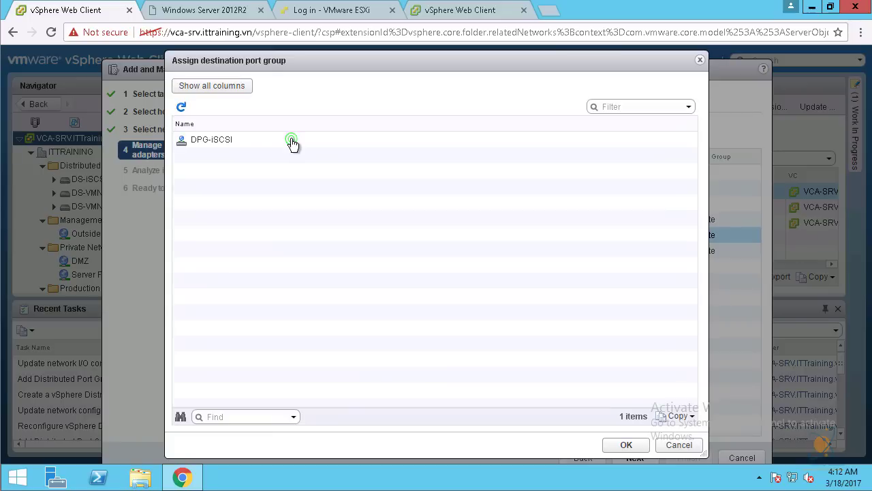
pyautogui.click(236, 141)
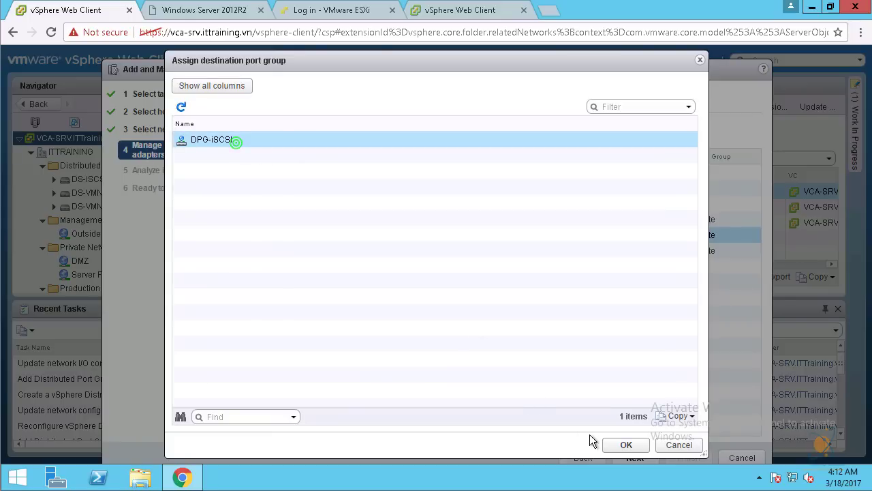
pyautogui.click(632, 443)
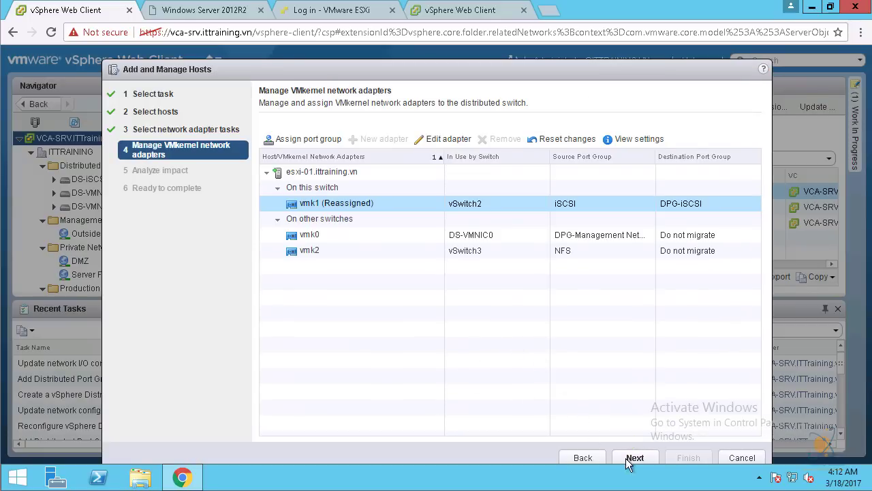
pyautogui.click(635, 458)
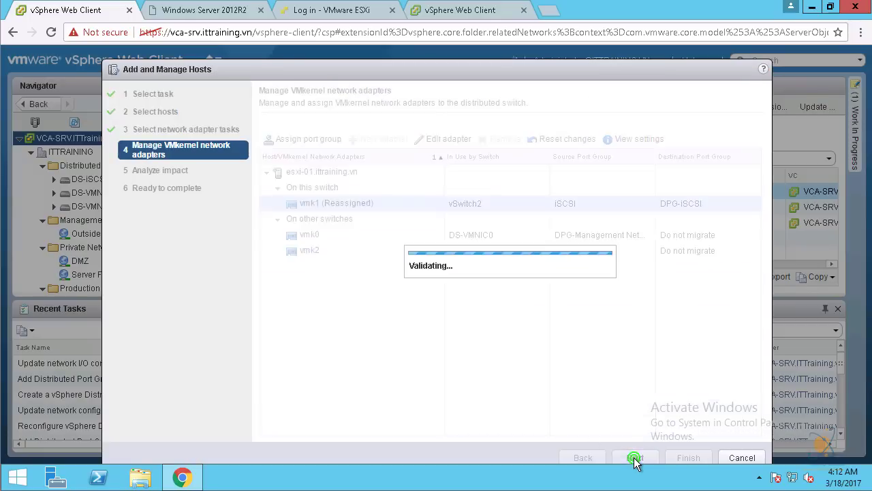
pyautogui.click(641, 457)
pyautogui.click(686, 460)
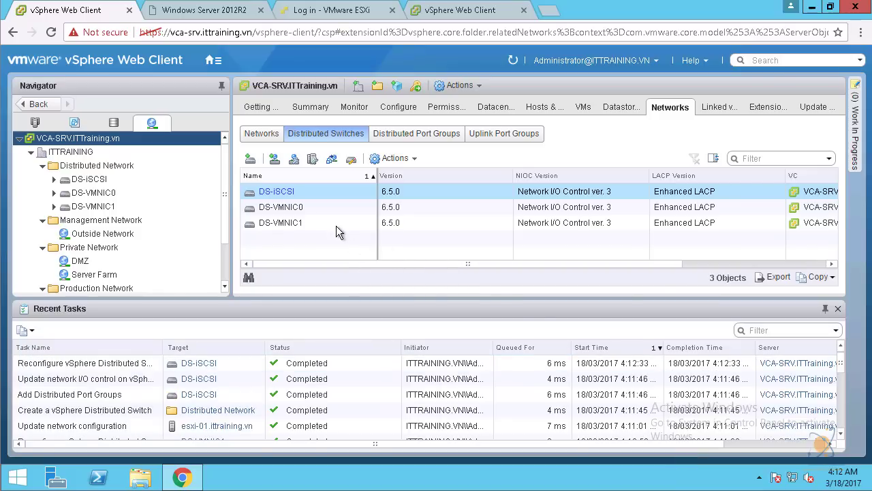
# Start a new distributed switch named DS-DFS in the Distributed Network folder.
pyautogui.click(308, 189)
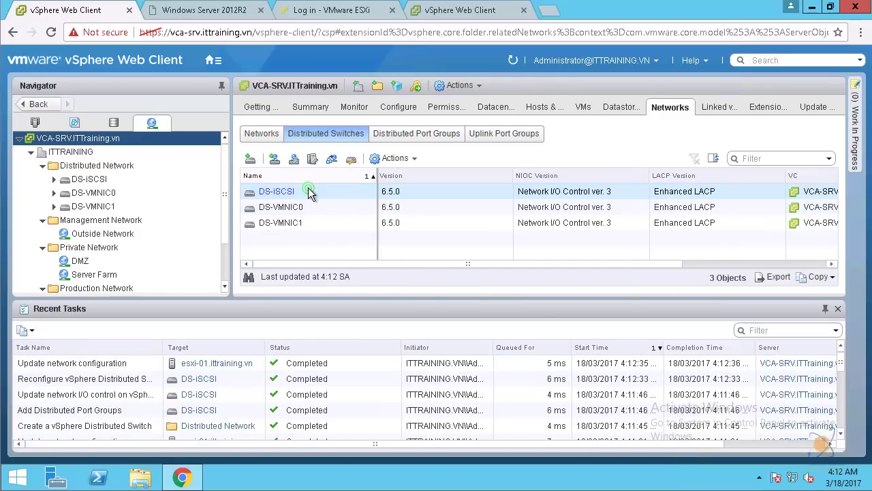
pyautogui.click(335, 202)
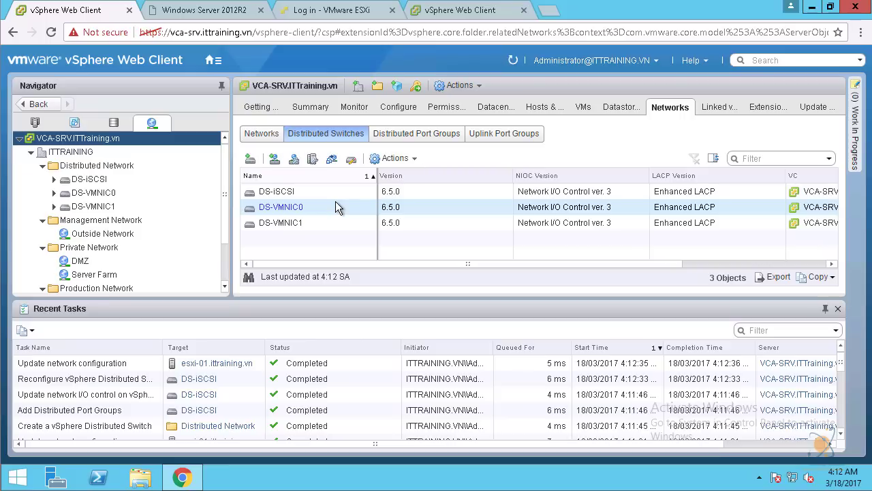
pyautogui.click(250, 163)
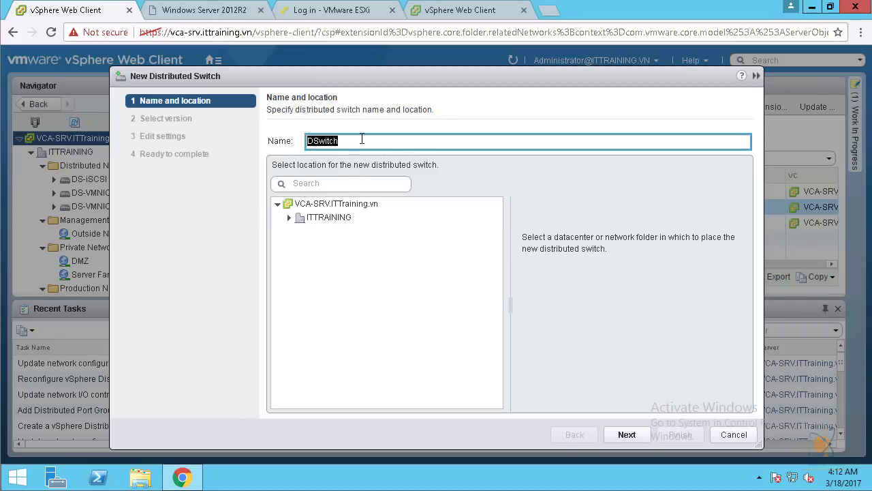
pyautogui.write('DS-DFS')
pyautogui.click(289, 217)
pyautogui.click(328, 233)
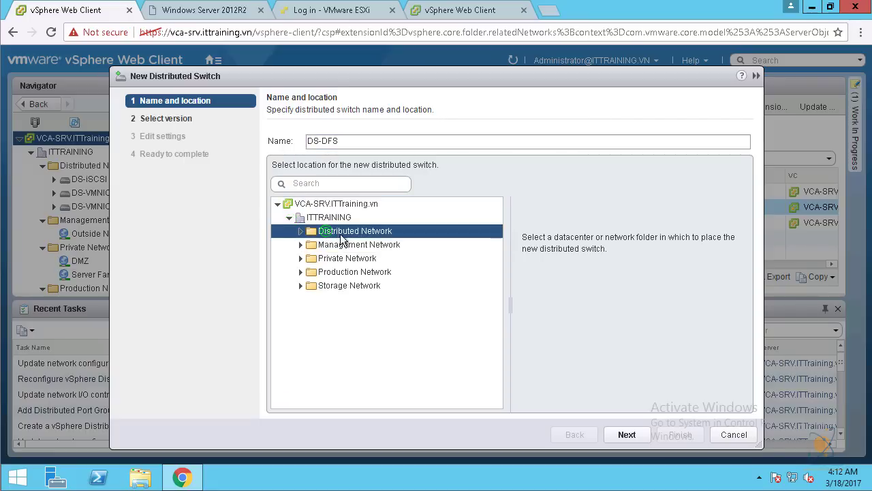
# Keep version 6.5.0, set 1 uplink, name the port group DPG-NFS, and finish.
pyautogui.click(628, 436)
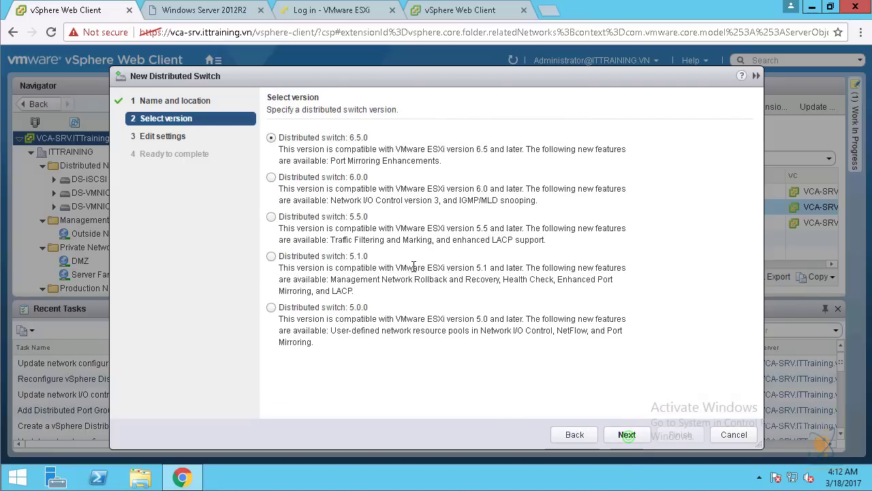
pyautogui.click(269, 139)
pyautogui.click(627, 434)
pyautogui.write('1')
pyautogui.click(481, 285)
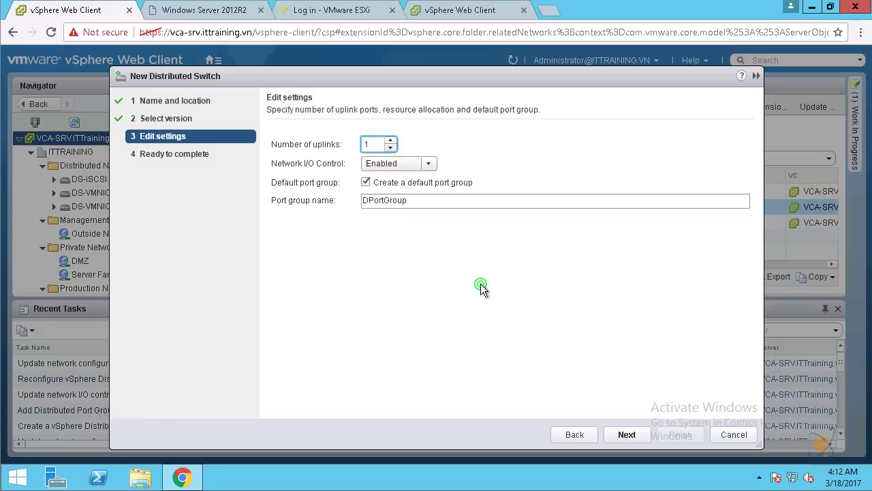
pyautogui.doubleClick(411, 199)
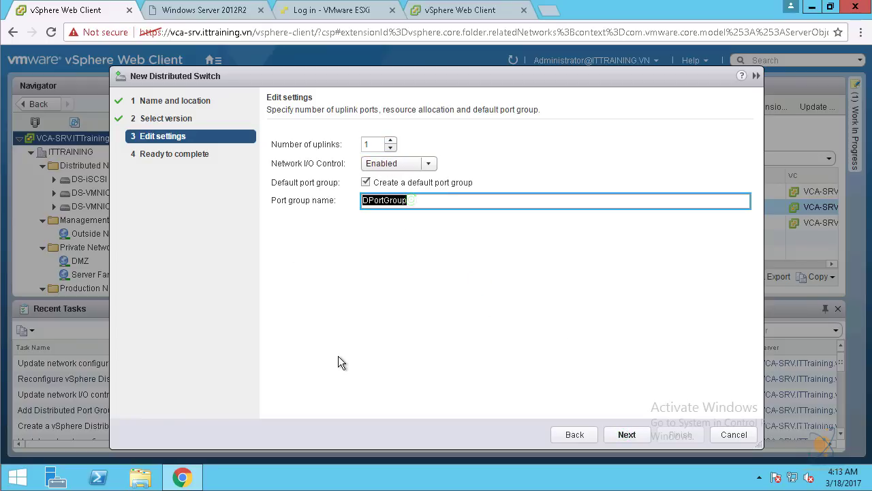
pyautogui.write('DPG-NFS')
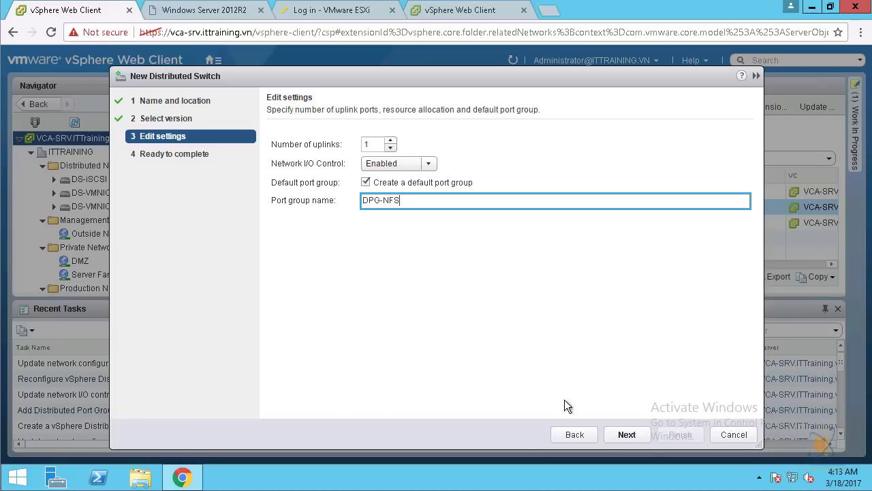
pyautogui.click(627, 435)
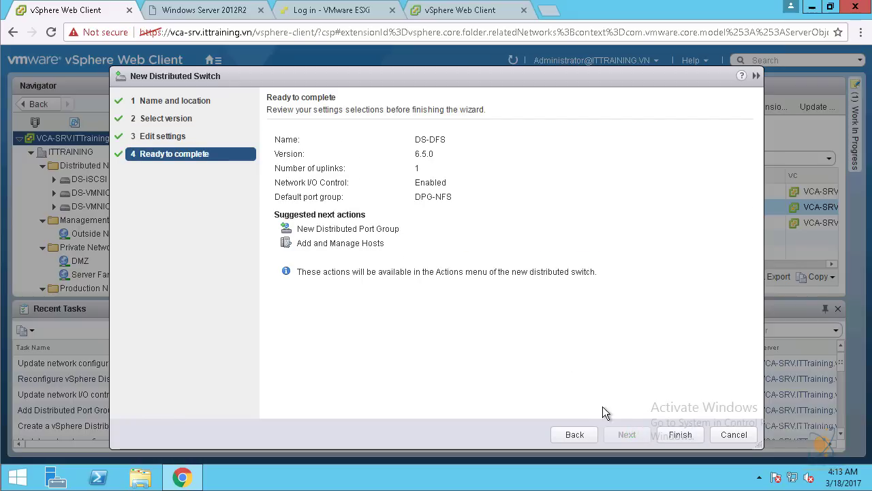
pyautogui.click(680, 435)
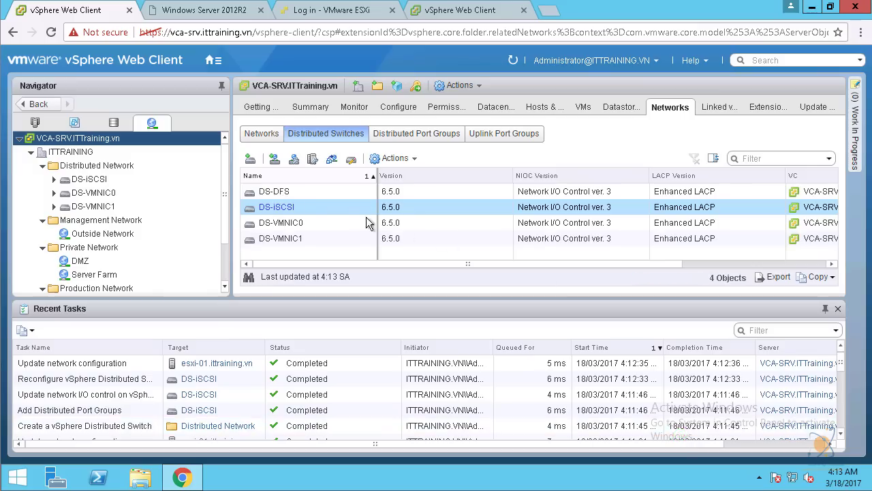
# On DS-DFS, start adding hosts and choose esxi-01.ittraining.vn.
pyautogui.click(308, 192)
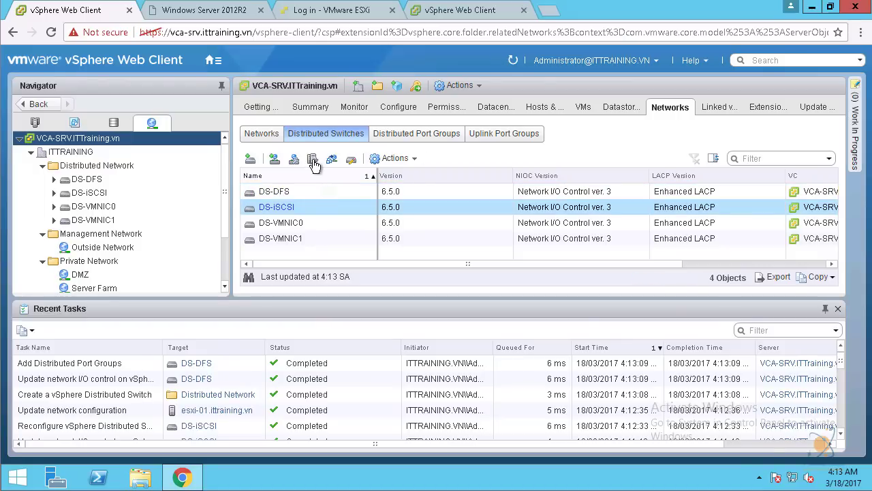
pyautogui.click(308, 193)
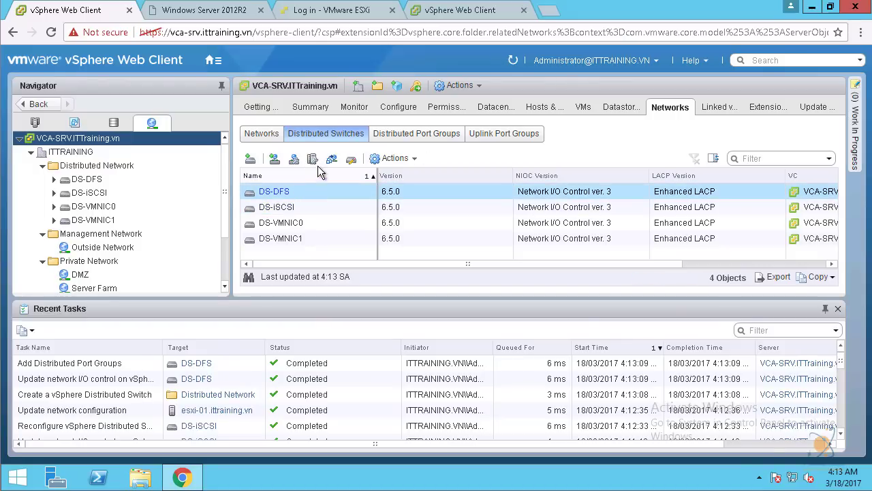
pyautogui.click(313, 160)
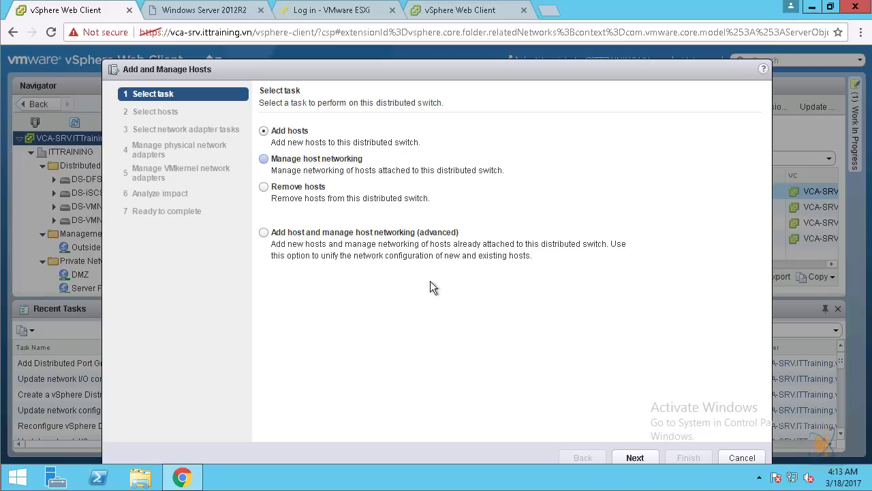
pyautogui.click(635, 458)
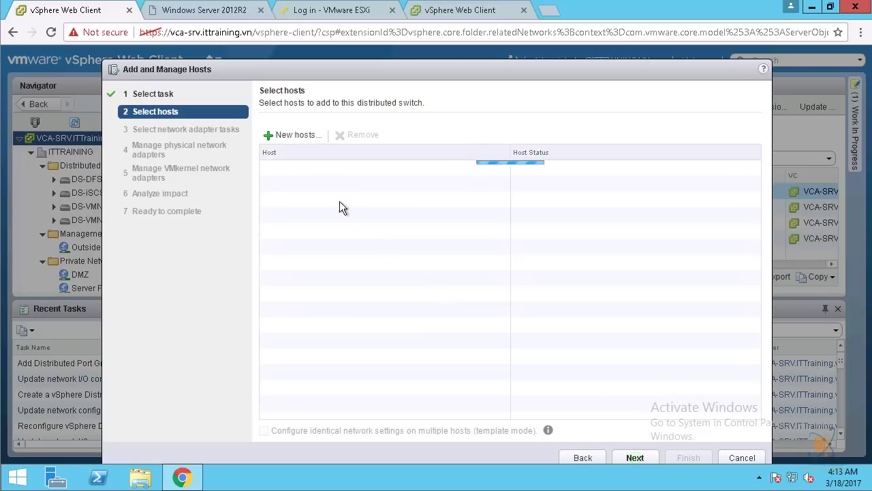
pyautogui.click(289, 135)
pyautogui.click(224, 190)
pyautogui.click(580, 374)
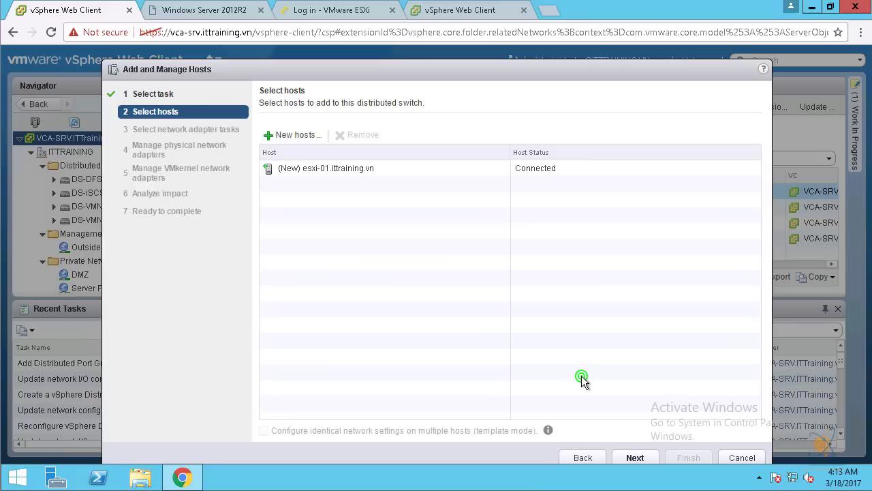
pyautogui.click(634, 458)
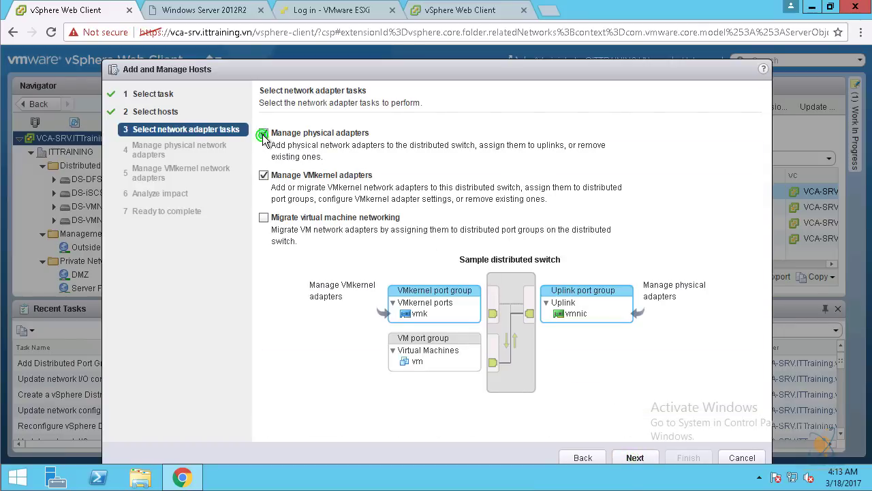
# Skip physical adapters, move vmk2 to DPG-NFS, and apply the changes.
pyautogui.click(263, 135)
pyautogui.click(638, 459)
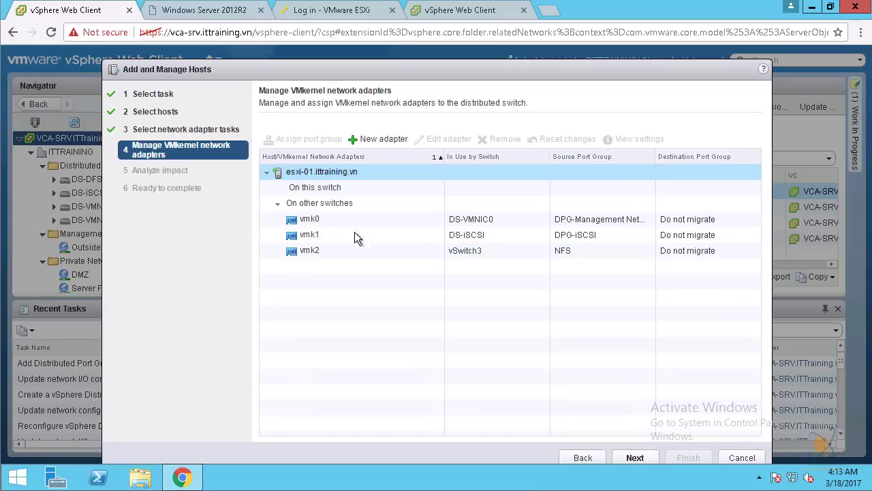
pyautogui.click(516, 253)
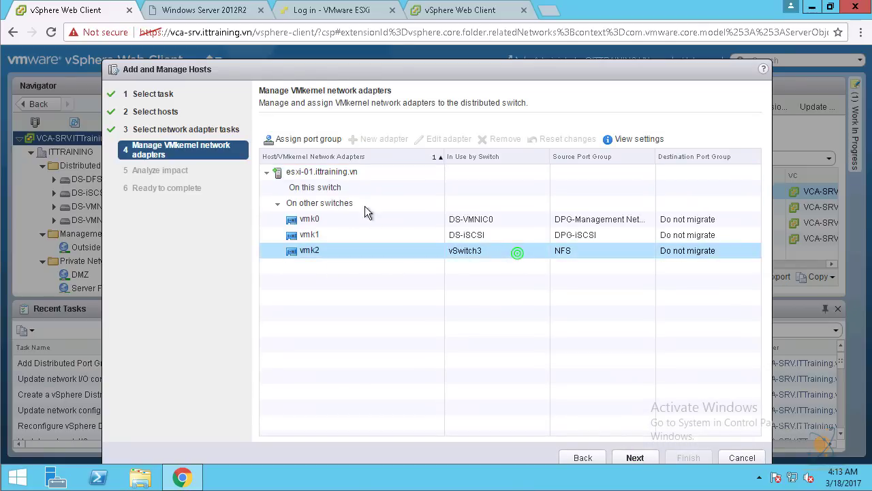
pyautogui.click(298, 140)
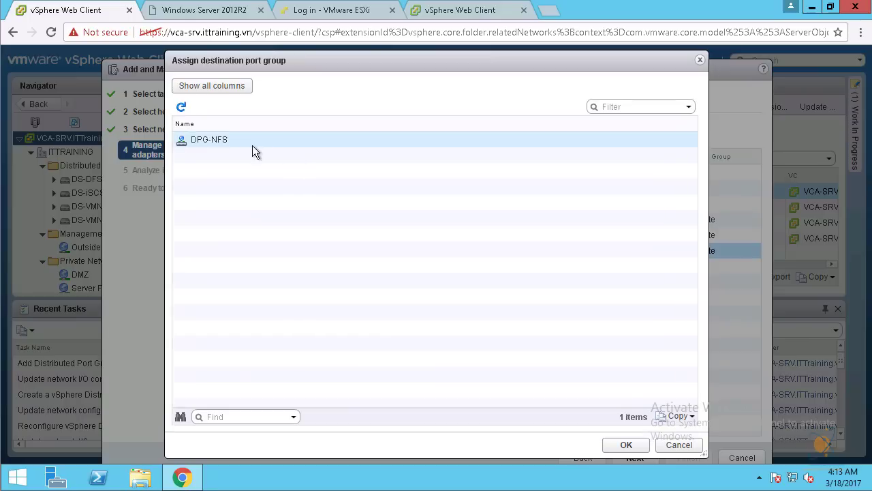
pyautogui.click(222, 139)
pyautogui.click(620, 444)
pyautogui.click(634, 457)
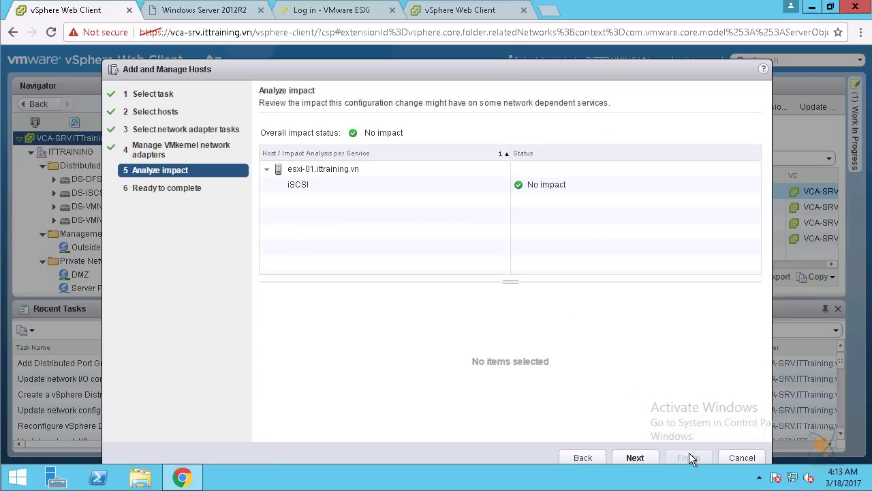
pyautogui.click(638, 458)
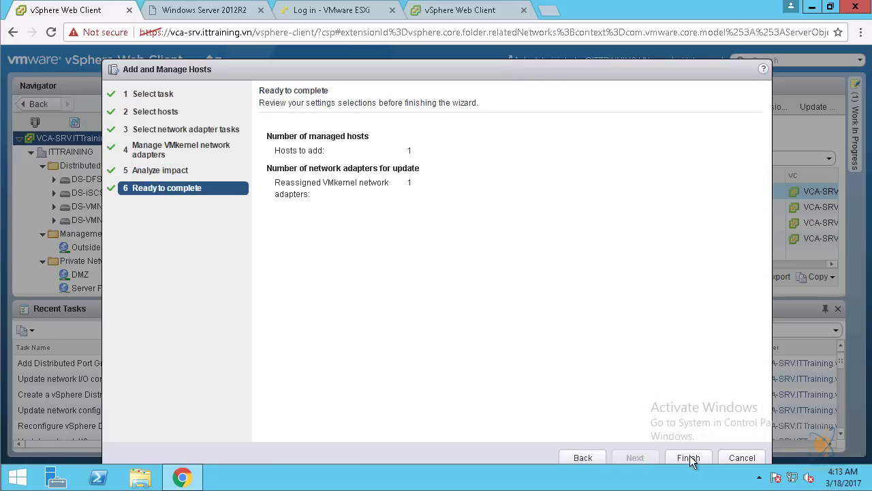
pyautogui.click(688, 458)
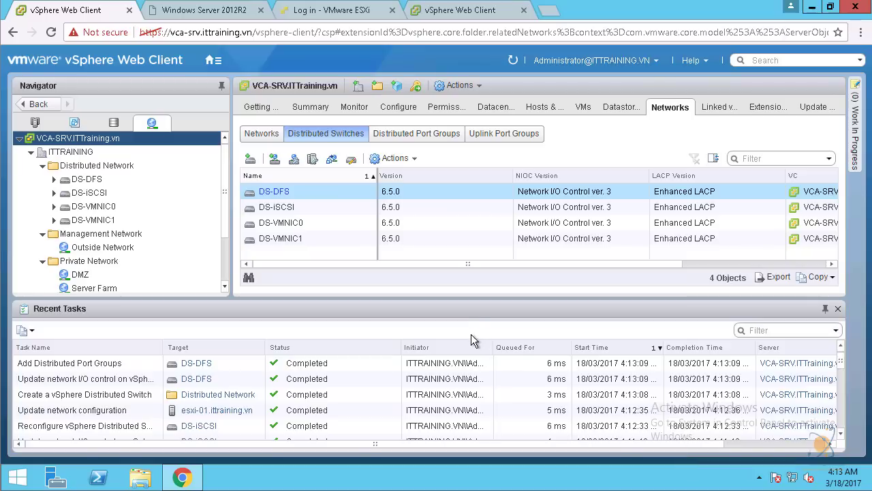
# Review the port groups of DS-DFS, DS-iSCSI, DS-VMNIC0 and DS-VMNIC1, returning to DS-VMNIC0.
pyautogui.click(83, 181)
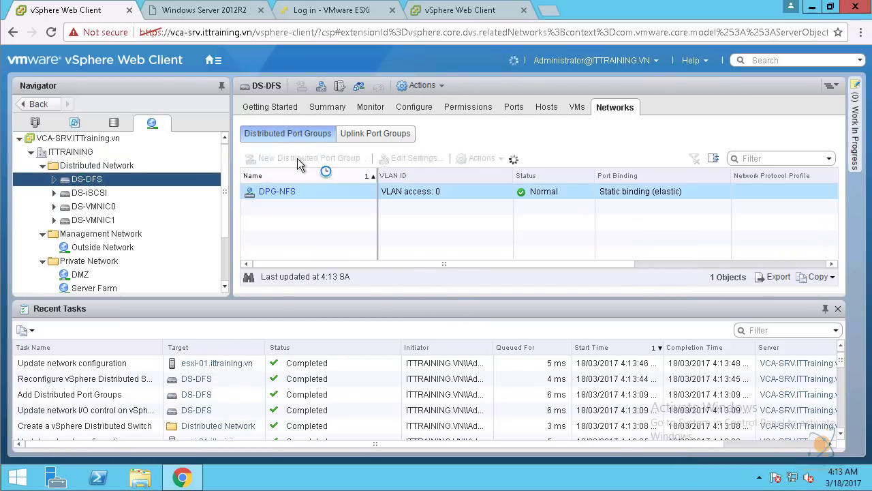
pyautogui.click(89, 193)
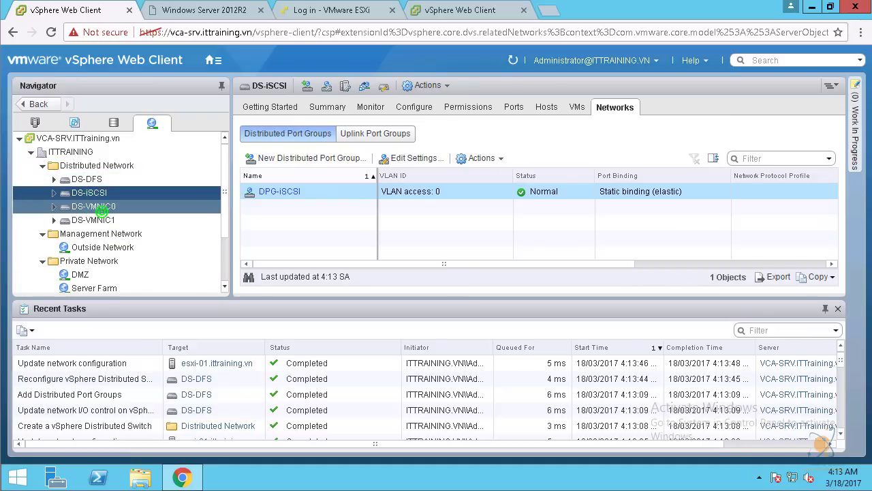
pyautogui.click(102, 208)
pyautogui.click(103, 219)
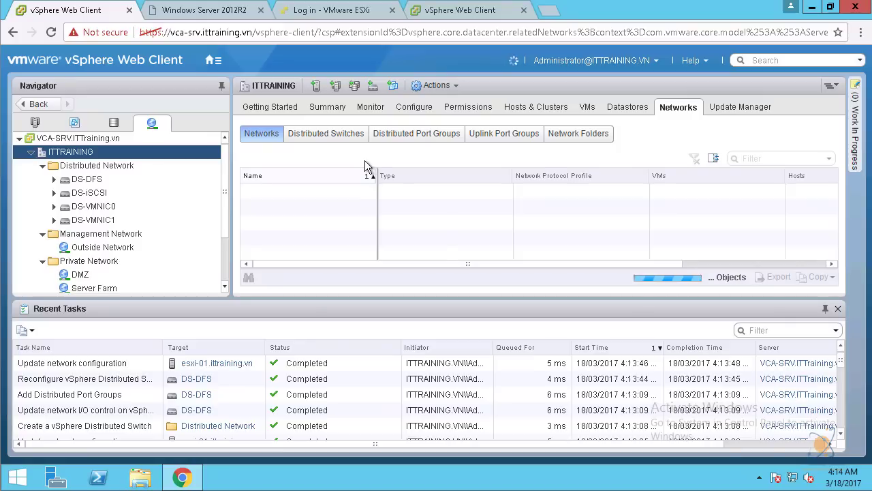
pyautogui.click(114, 207)
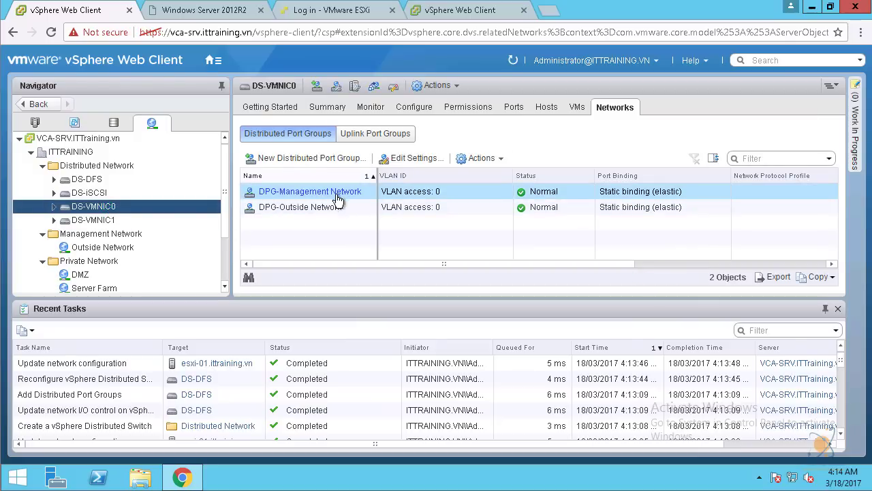
# Set up a VM network migration from Outside Network to DPG-Outside Network on DS-VMNIC0.
pyautogui.click(308, 208)
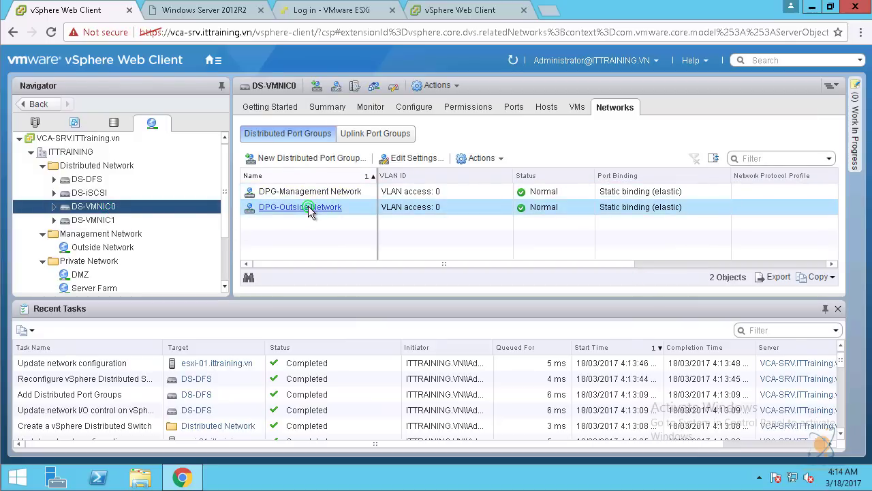
pyautogui.rightClick(97, 211)
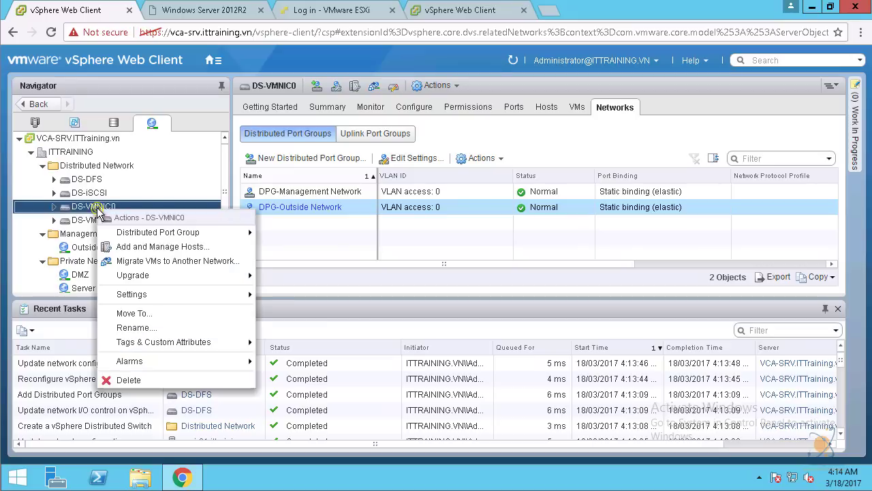
pyautogui.click(163, 261)
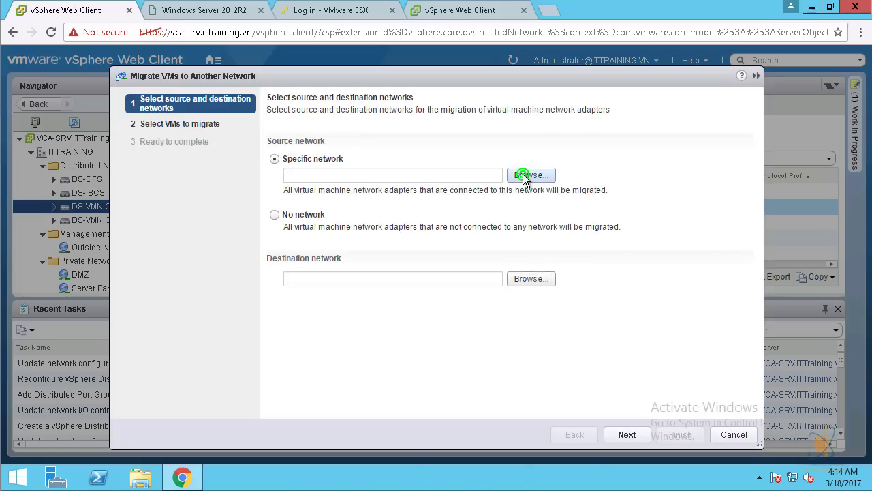
pyautogui.click(523, 176)
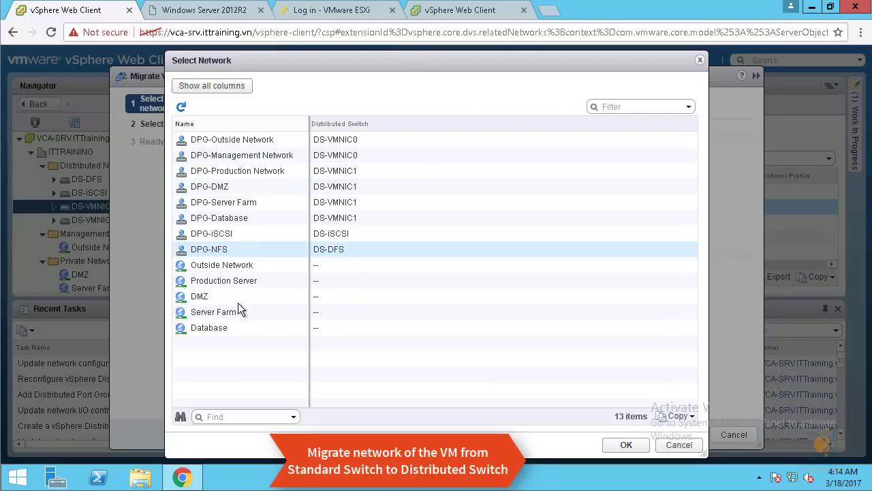
pyautogui.click(248, 268)
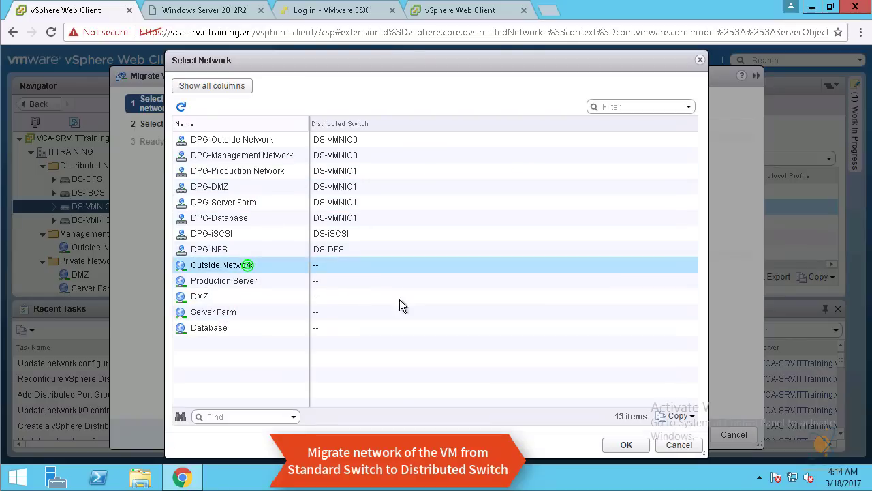
pyautogui.click(620, 444)
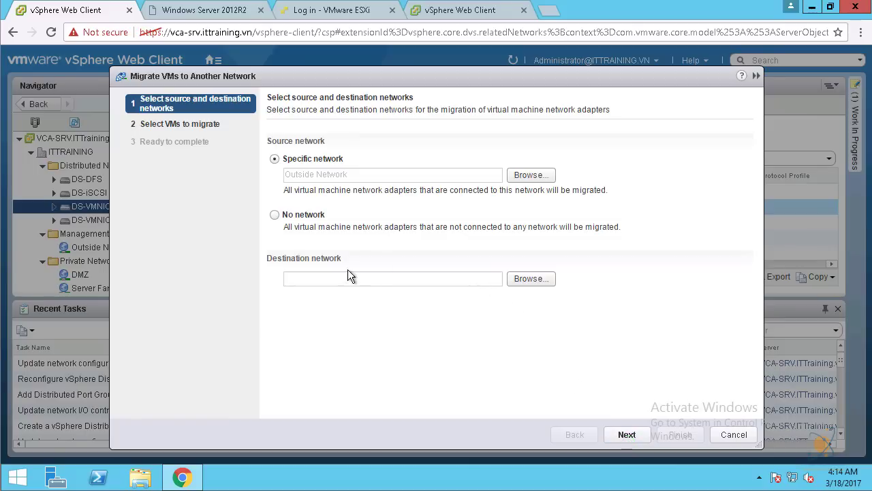
pyautogui.click(534, 280)
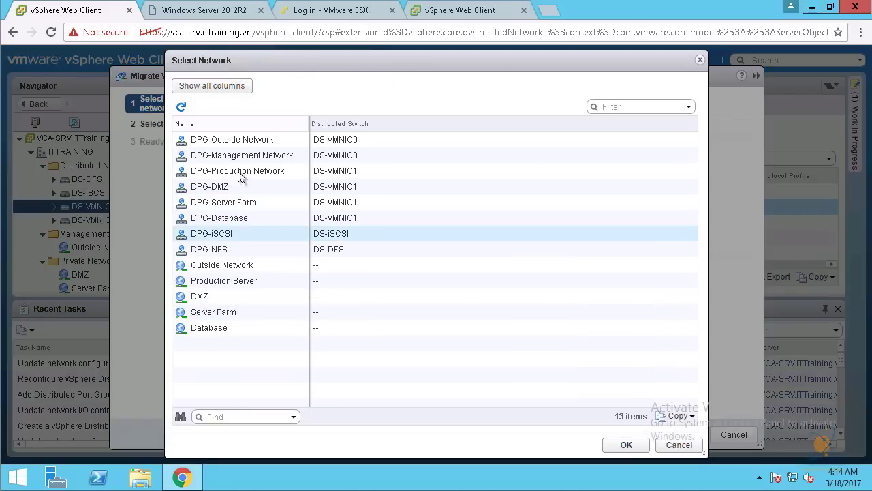
pyautogui.click(249, 139)
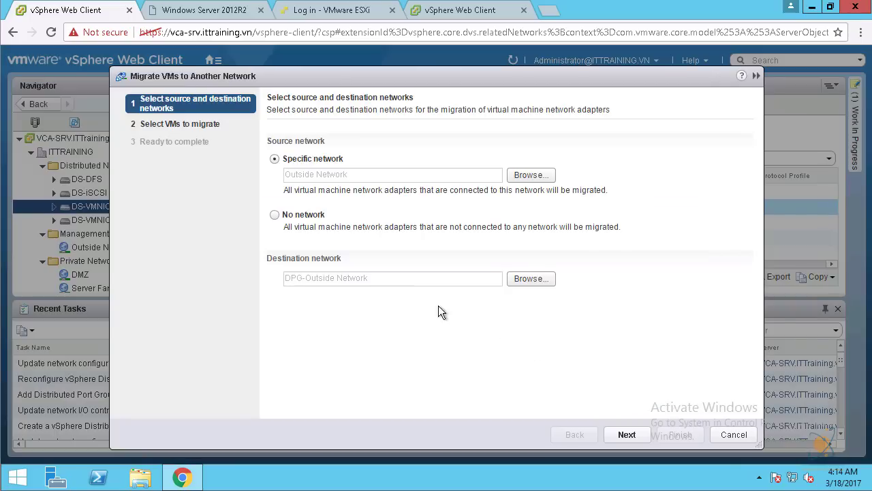
# Include the Windows Server VM and complete the migration.
pyautogui.click(626, 434)
pyautogui.click(295, 146)
pyautogui.click(628, 434)
pyautogui.click(681, 435)
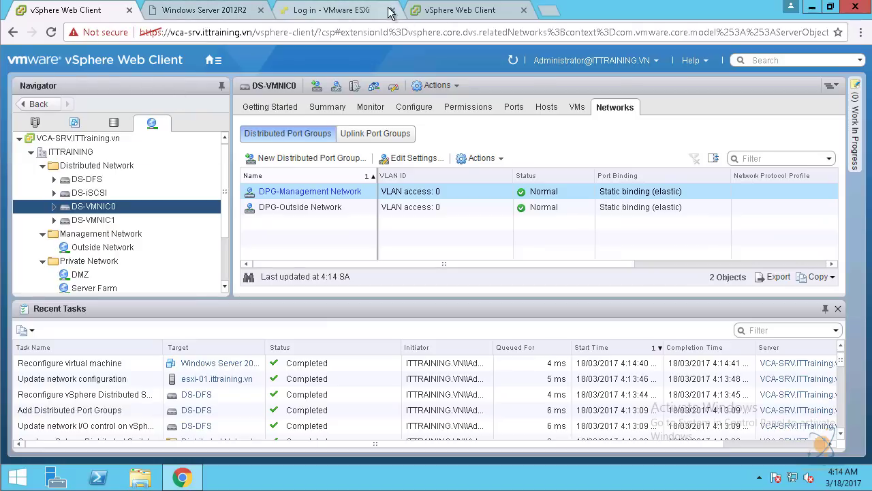
# Check in Windows Server 2012R2's Edit Settings that network adapter 3 uses DPG-Outside Network, then cancel.
pyautogui.click(76, 124)
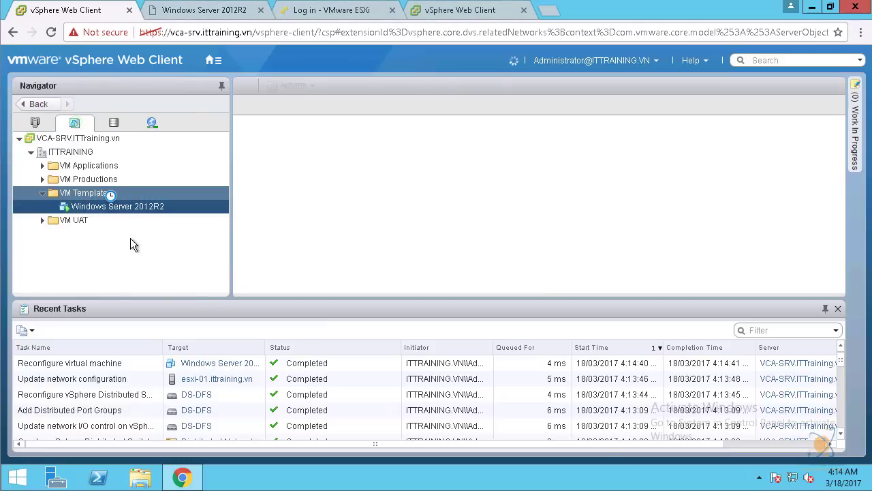
pyautogui.click(162, 206)
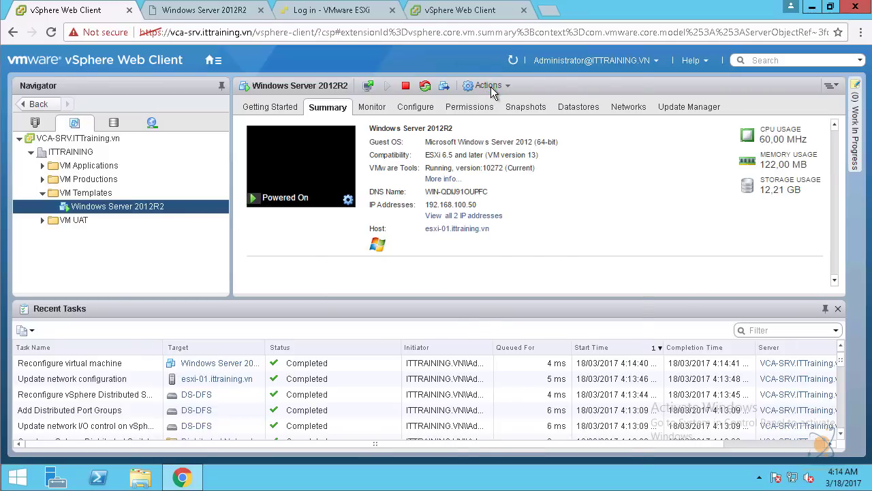
pyautogui.click(489, 87)
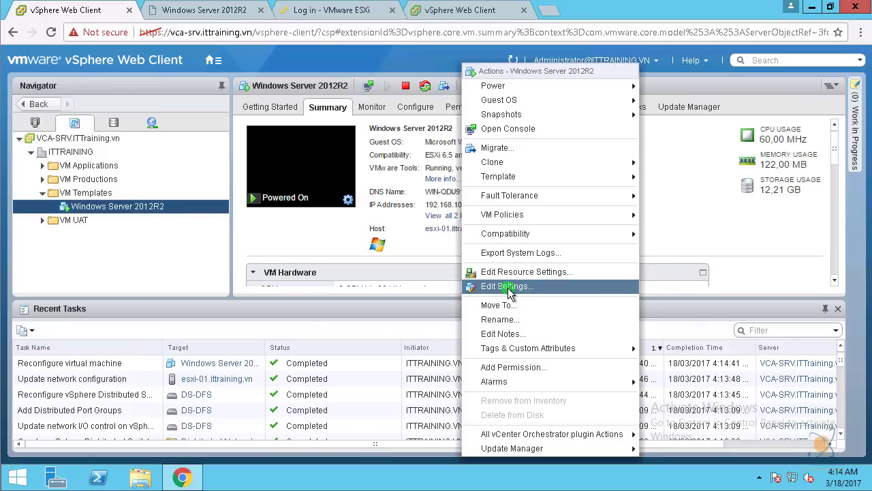
pyautogui.click(508, 288)
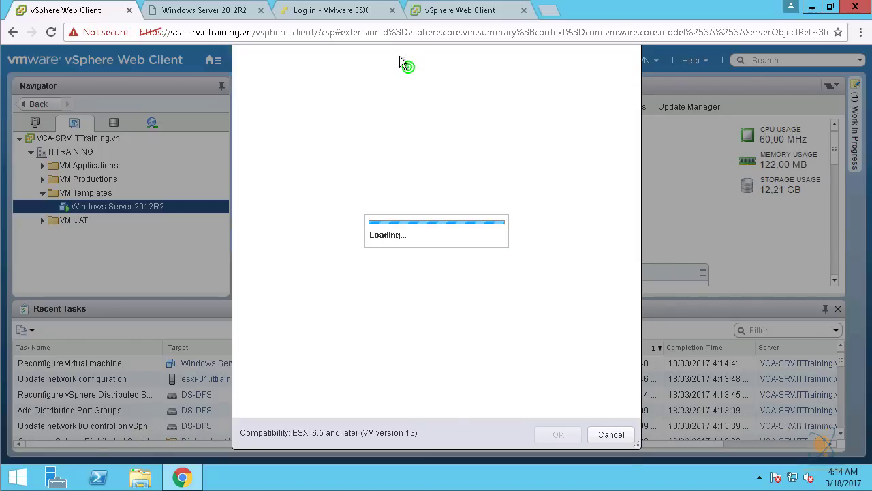
pyautogui.click(446, 195)
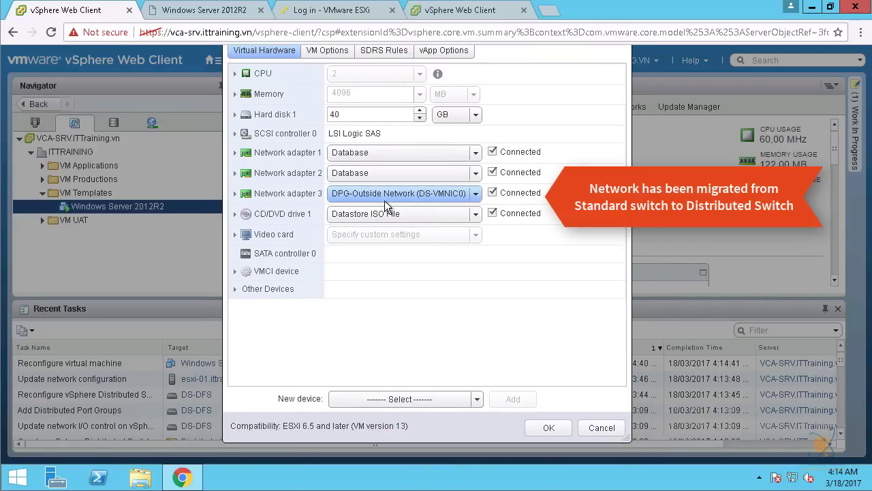
pyautogui.click(475, 194)
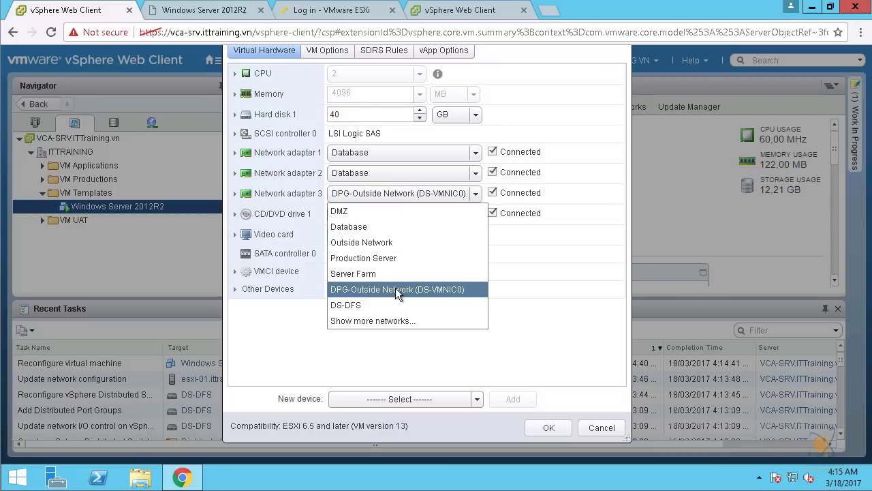
pyautogui.click(595, 431)
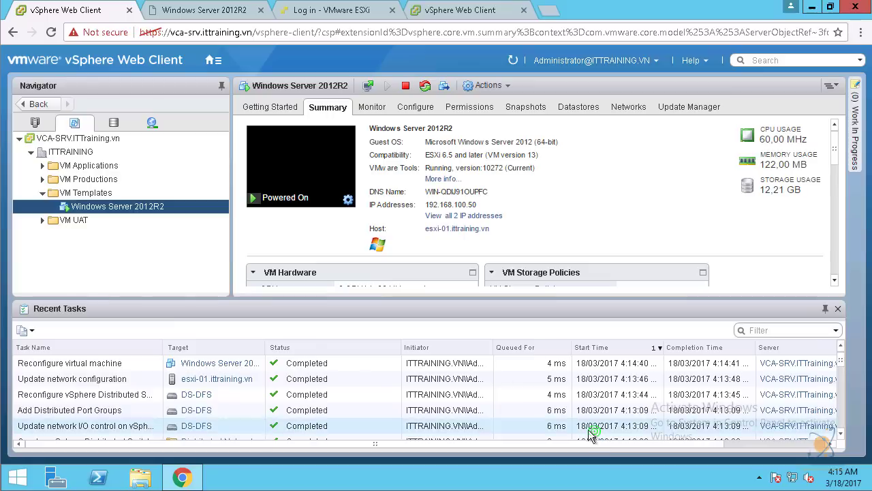
# Open PowerShell in the VM console and run ipconfig to check the VM's address.
pyautogui.click(205, 11)
pyautogui.click(353, 208)
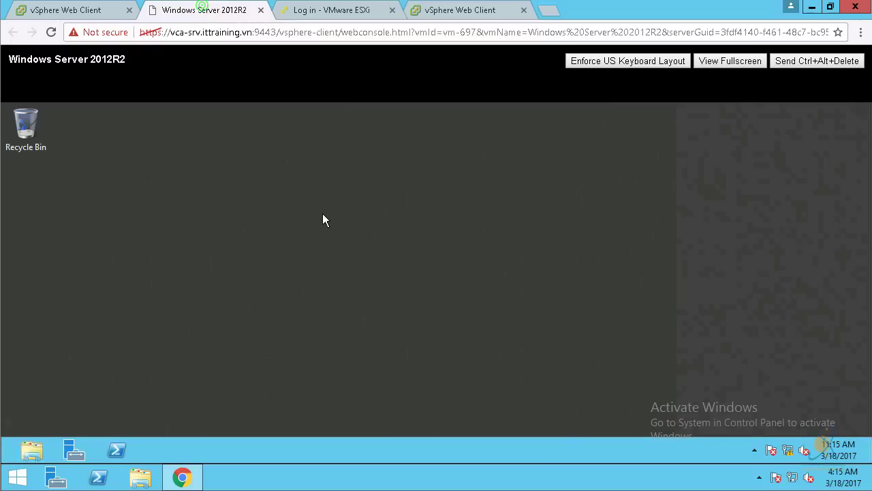
pyautogui.click(117, 450)
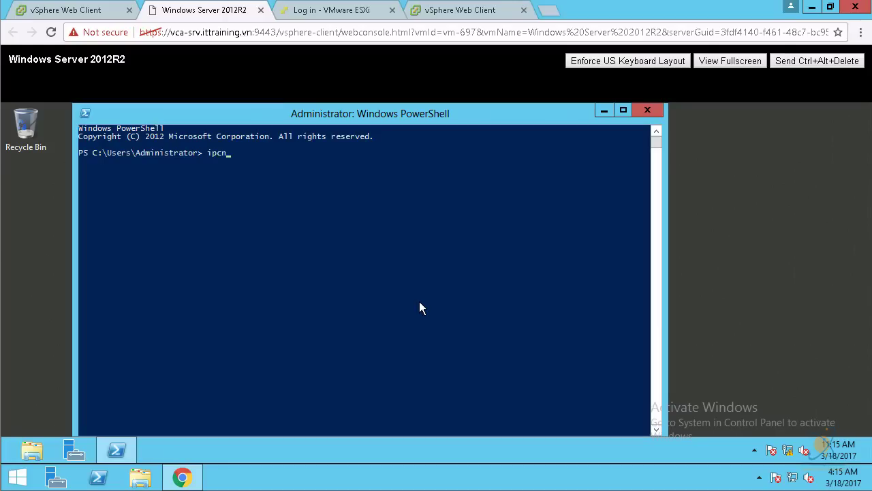
pyautogui.write('ipconfig')
pyautogui.press('Return')
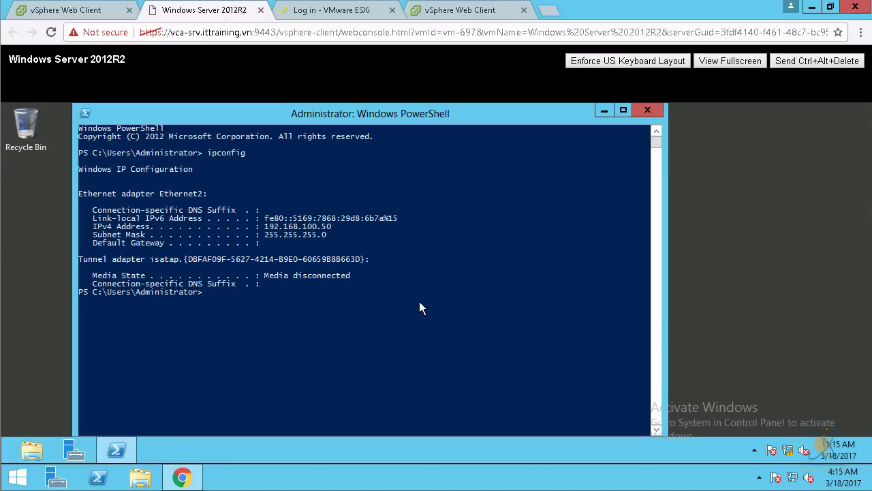
# Ping 192.168.100.112 and 192.168.100.100 from the VM, confirming 0% loss.
pyautogui.write('ping 192.168.100.112')
pyautogui.press('Return')
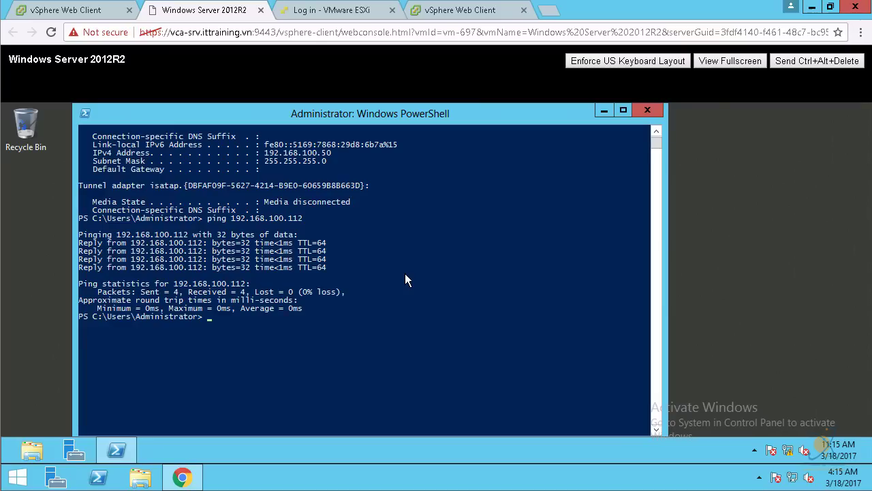
pyautogui.write('.100.100')
pyautogui.press('Return')
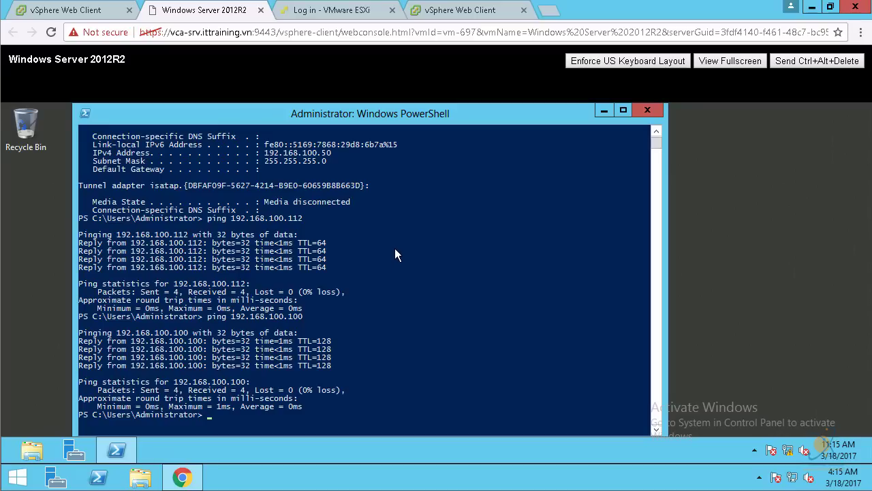
# In the Networking inventory, look at the port groups on DS-VMNIC0 and DS-DFS.
pyautogui.click(87, 14)
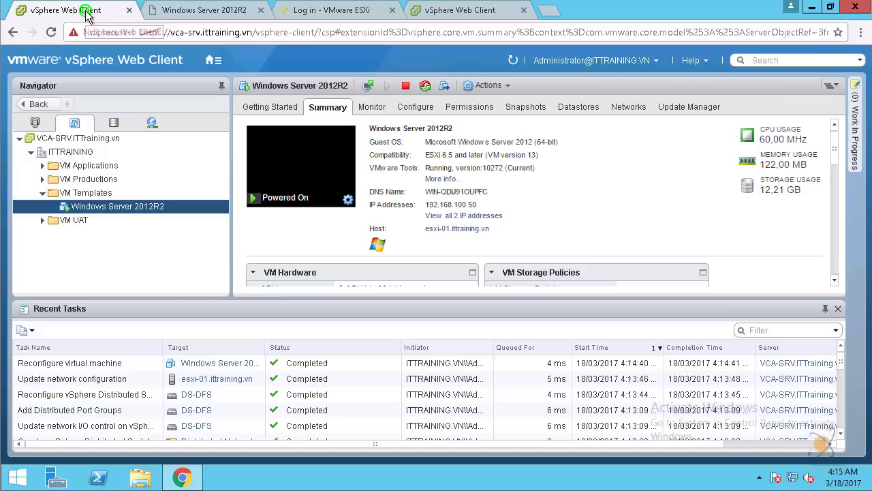
pyautogui.click(152, 123)
pyautogui.click(107, 206)
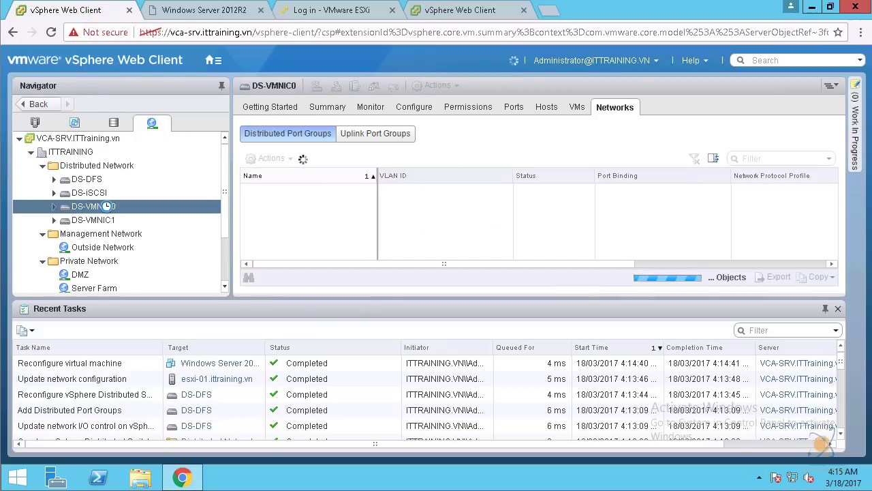
pyautogui.click(88, 179)
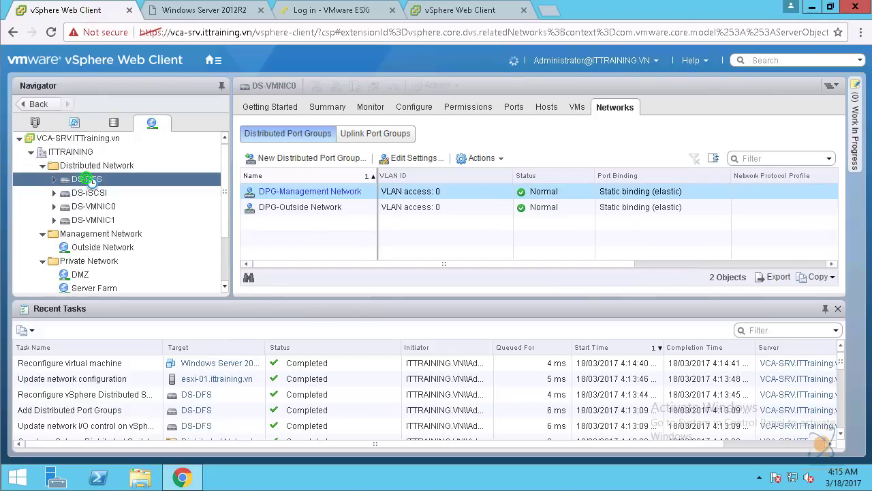
pyautogui.click(114, 206)
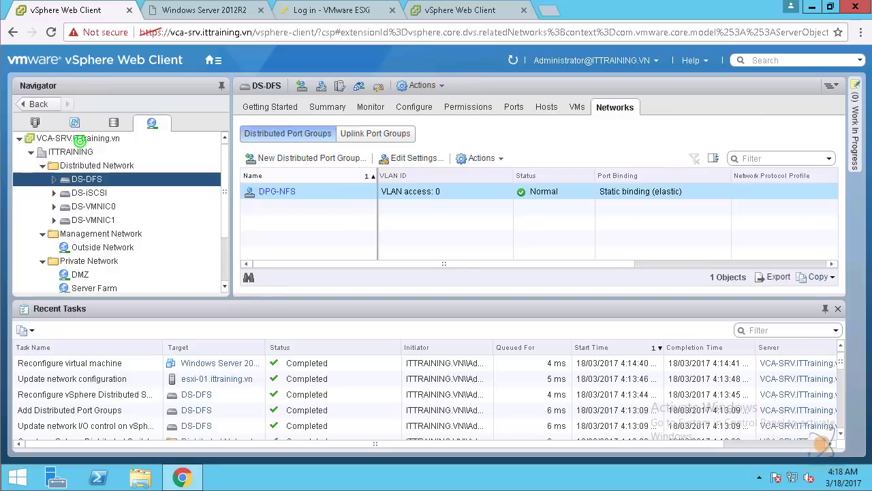
# List all distributed port groups under VCA-SRV.ITTraining.vn and select DPG-Outside Network.
pyautogui.click(80, 140)
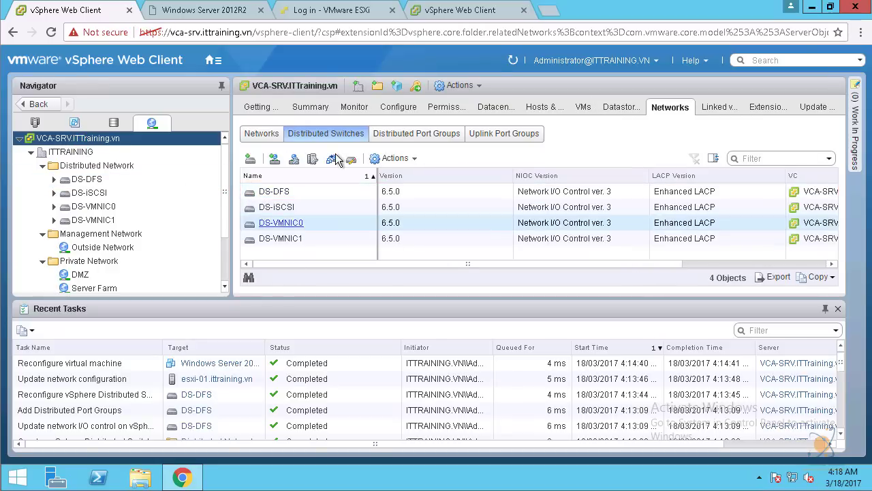
pyautogui.click(402, 134)
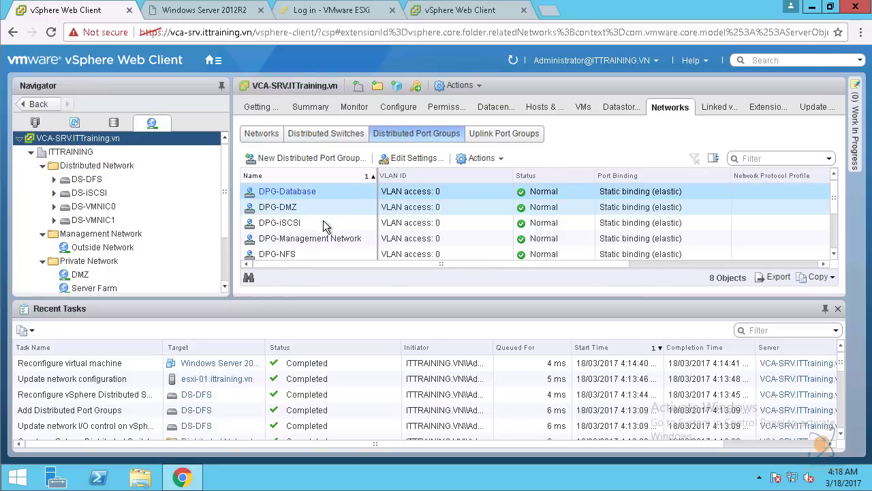
pyautogui.scroll(-3, 320, 231)
pyautogui.click(304, 209)
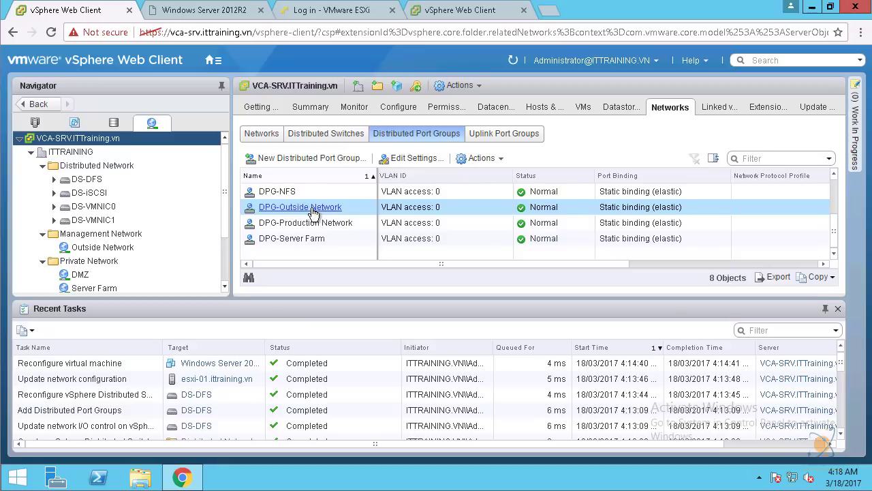
# In DPG-Outside Network's settings, set promiscuous mode, forged transmits and MAC address changes to Accept.
pyautogui.click(416, 160)
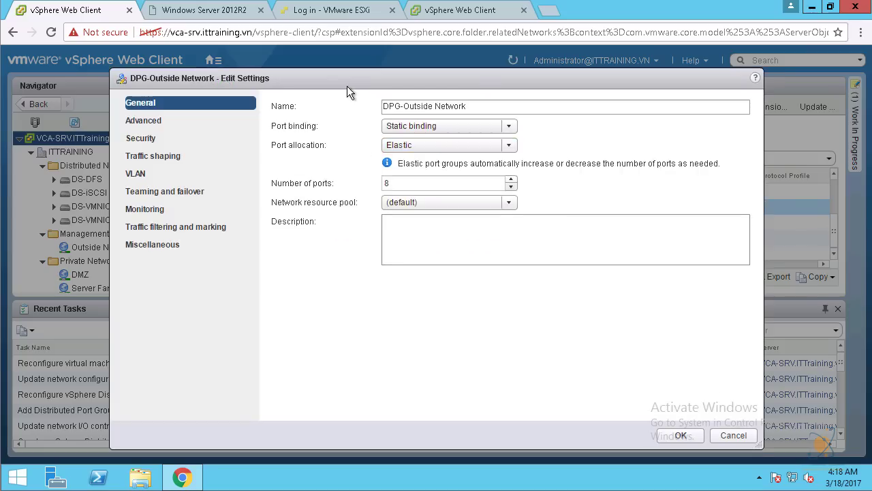
pyautogui.moveTo(330, 80); pyautogui.dragTo(318, 42)
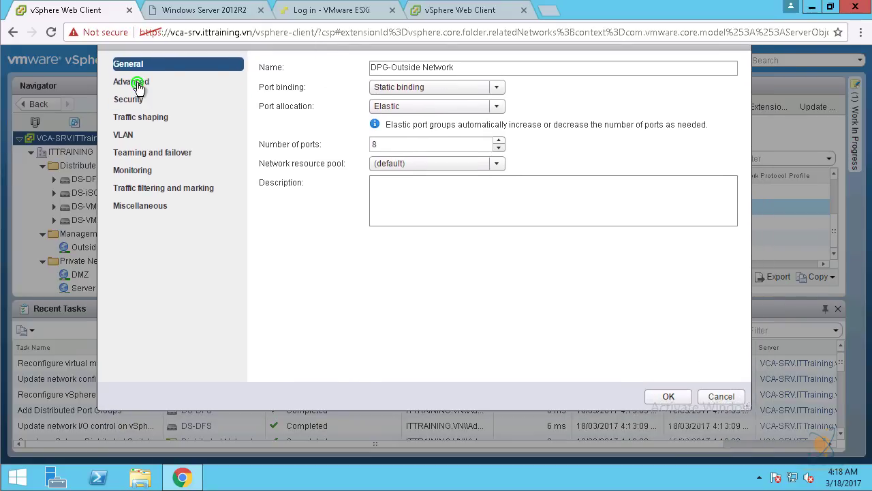
pyautogui.click(138, 84)
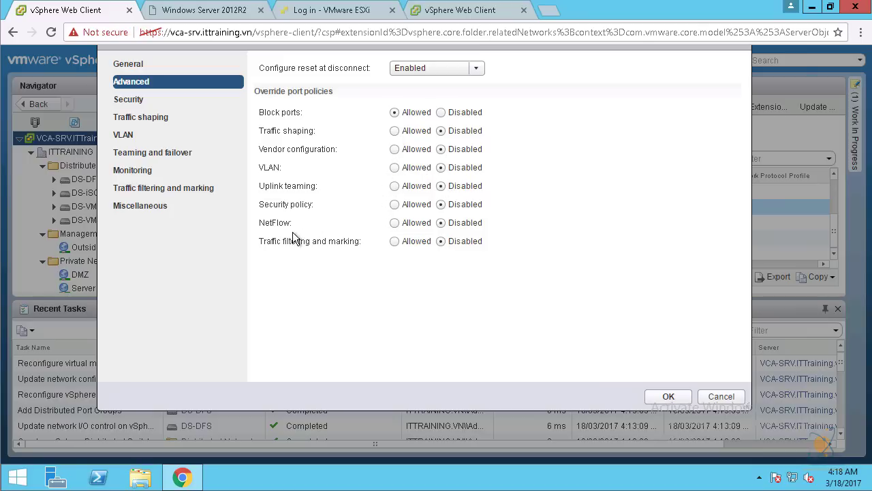
pyautogui.click(128, 102)
pyautogui.click(407, 68)
pyautogui.click(398, 98)
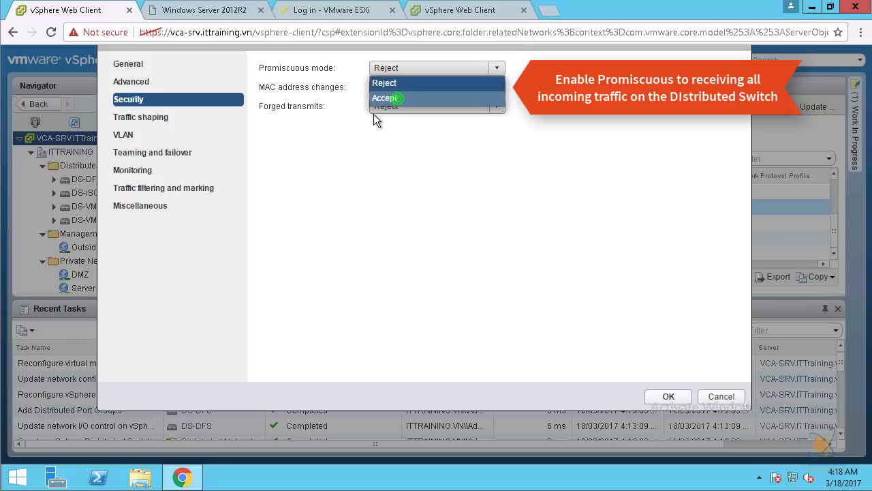
pyautogui.click(399, 106)
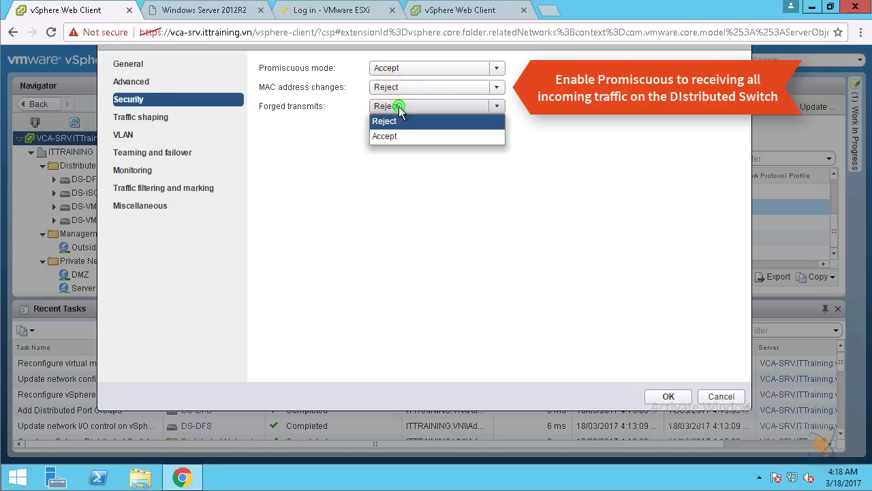
pyautogui.click(388, 136)
pyautogui.click(396, 88)
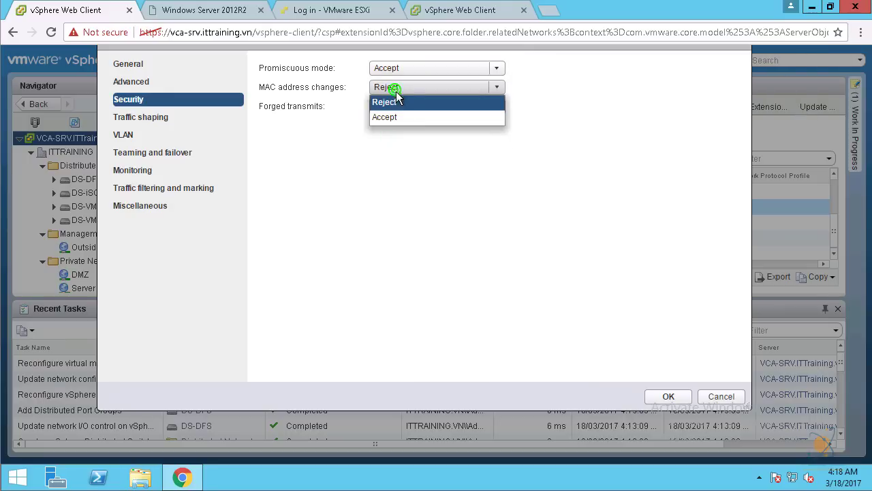
pyautogui.click(391, 121)
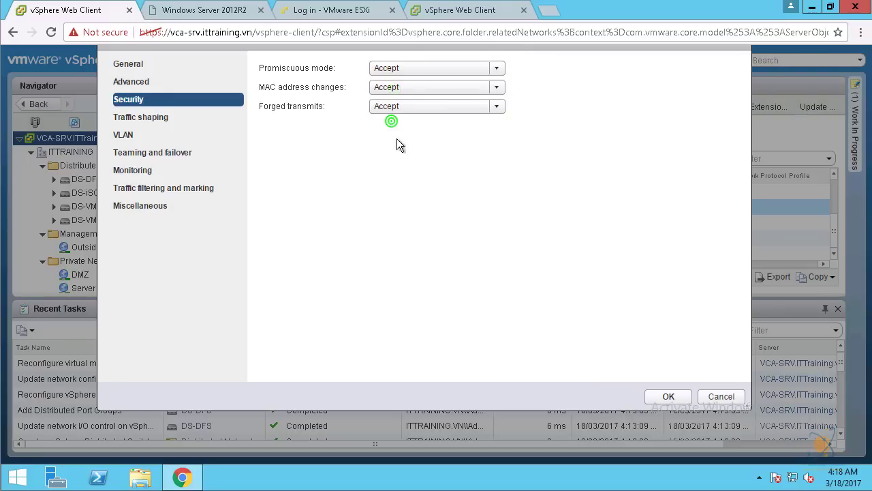
# Review traffic shaping, teaming, NetFlow and miscellaneous pages, keep Block all ports at No, and save.
pyautogui.click(151, 120)
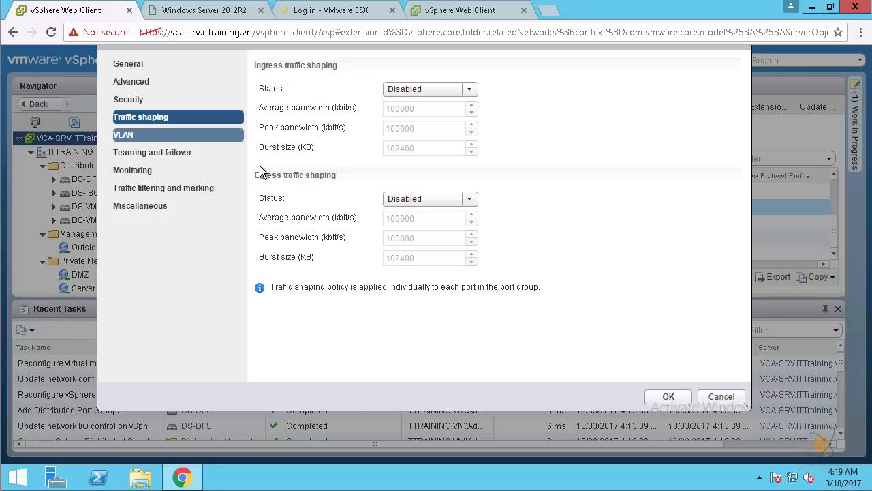
pyautogui.click(163, 156)
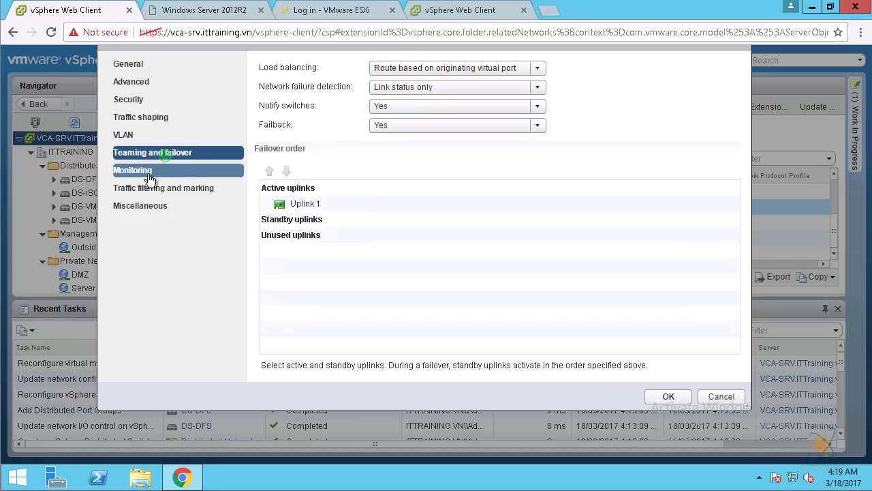
pyautogui.click(150, 176)
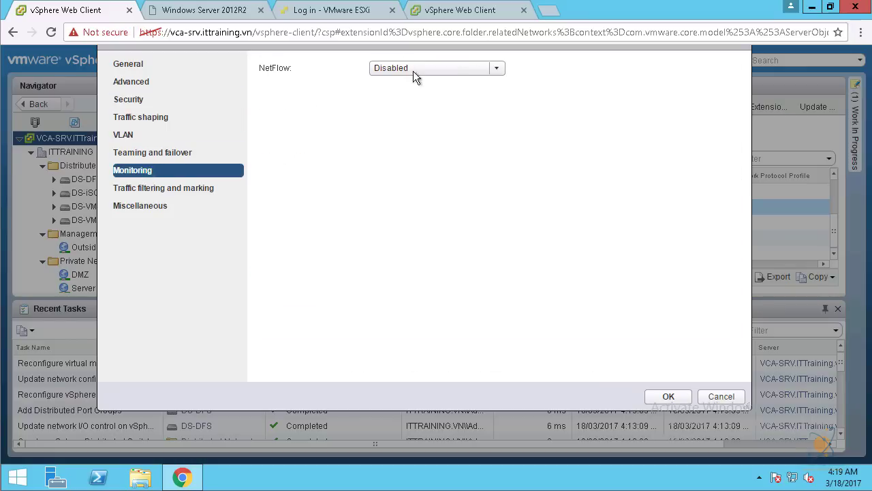
pyautogui.click(148, 207)
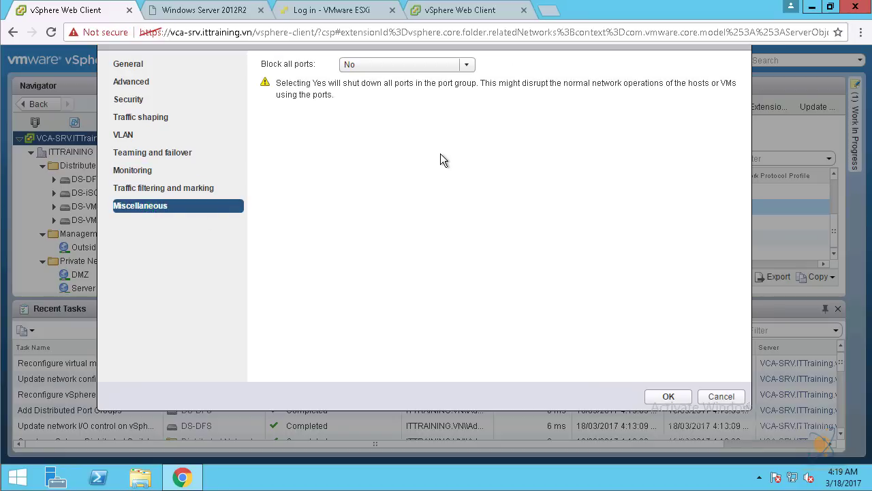
pyautogui.click(386, 65)
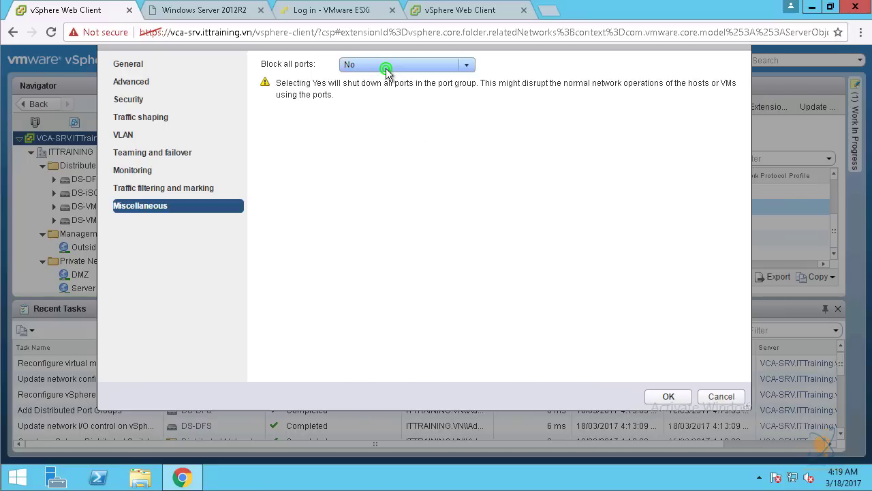
pyautogui.click(381, 142)
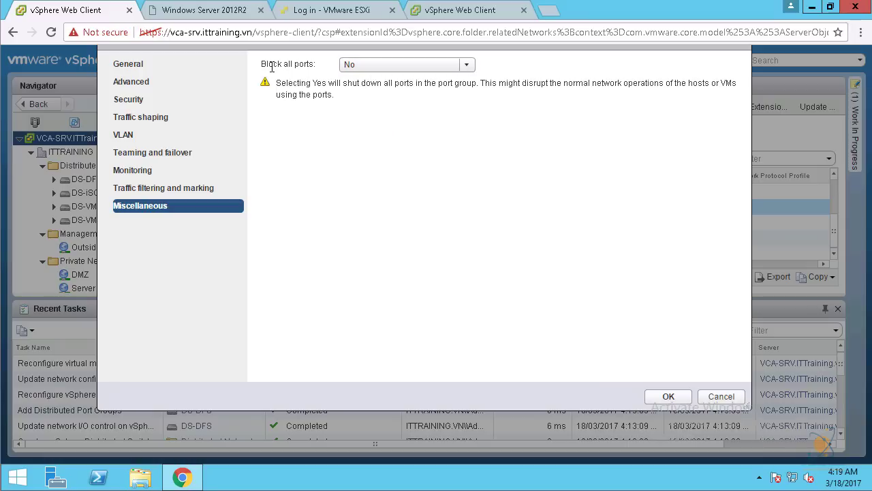
pyautogui.click(668, 396)
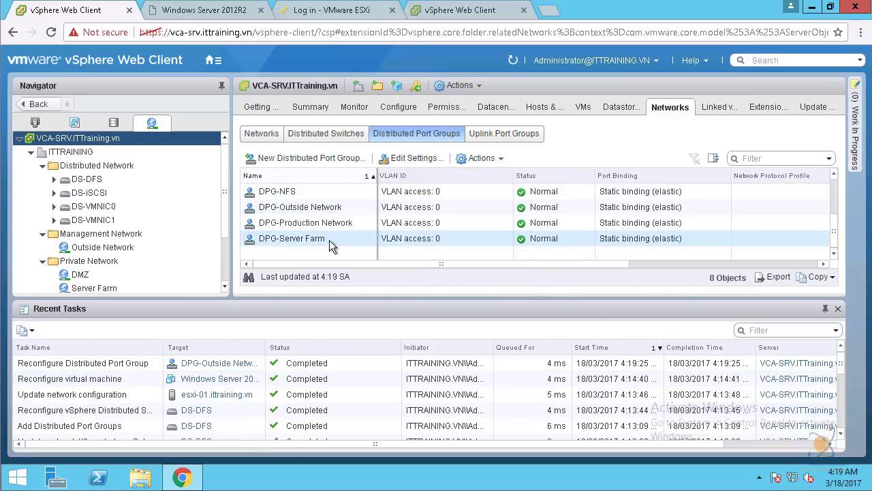
pyautogui.scroll(3, 329, 230)
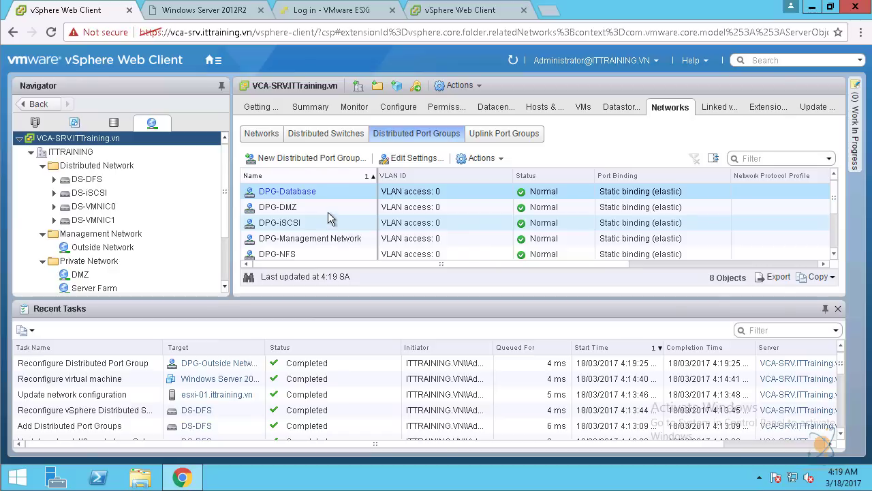
pyautogui.scroll(-3, 333, 227)
pyautogui.scroll(3, 333, 227)
pyautogui.scroll(-3, 332, 232)
pyautogui.scroll(-1, 330, 232)
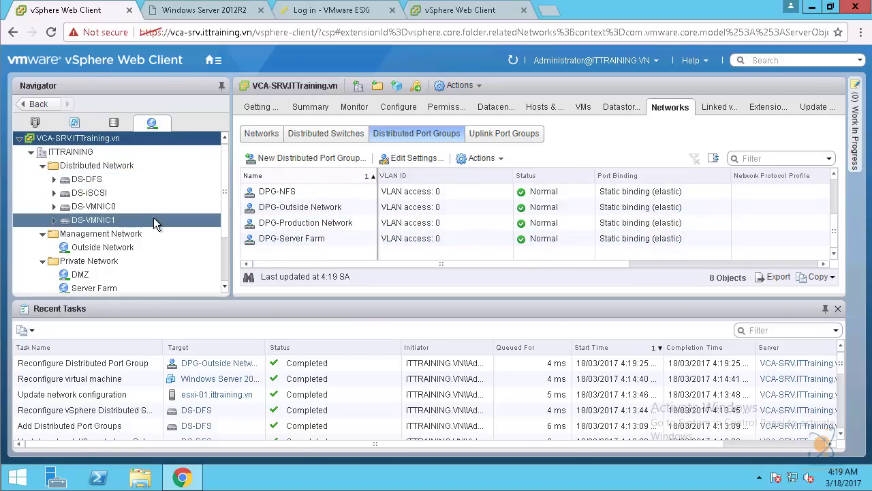
pyautogui.scroll(-3, 154, 218)
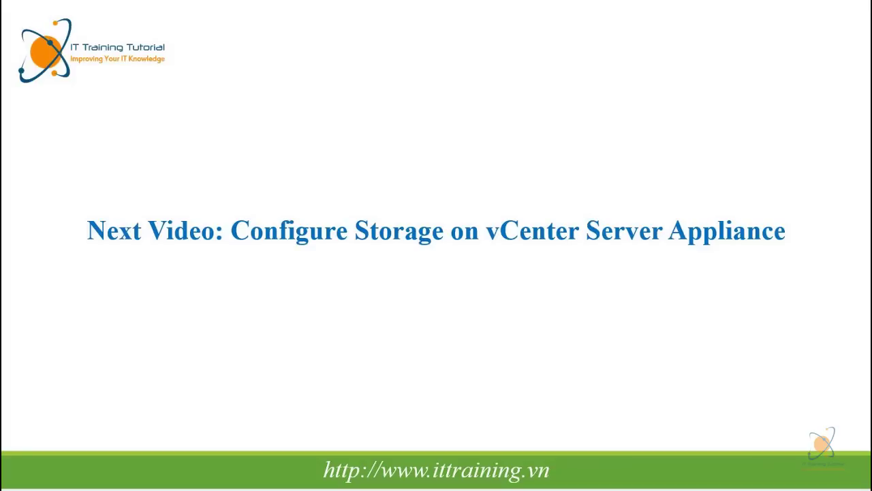